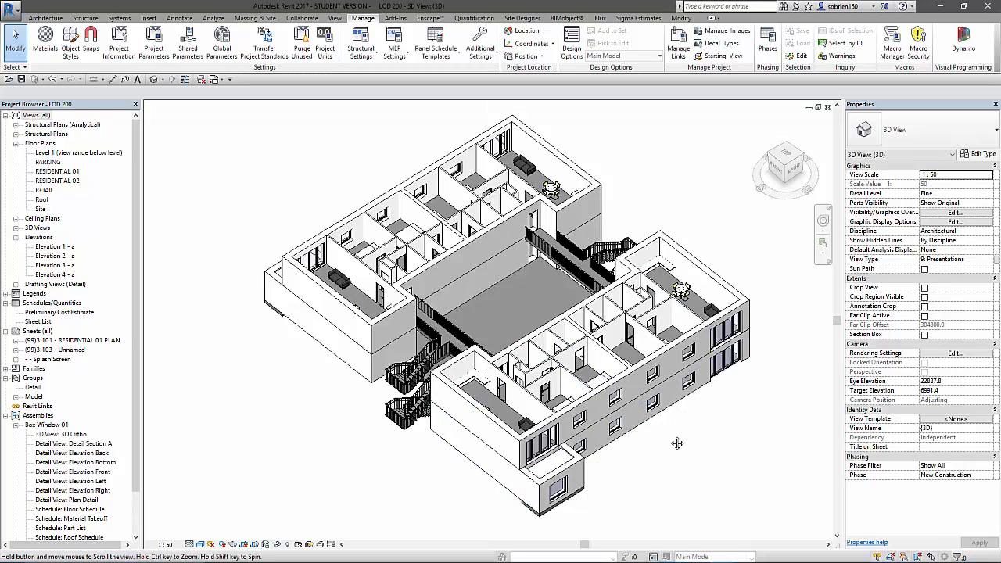
- Examine the apartment building's rooms, stairs, walkways and exterior walls in the 3D view
scroll(625, 427, "up", 5)
scroll(627, 428, "up", 1)
middle_click_drag(670, 451, 672, 422)
scroll(673, 444, "down", 2)
scroll(671, 405, "down", 3)
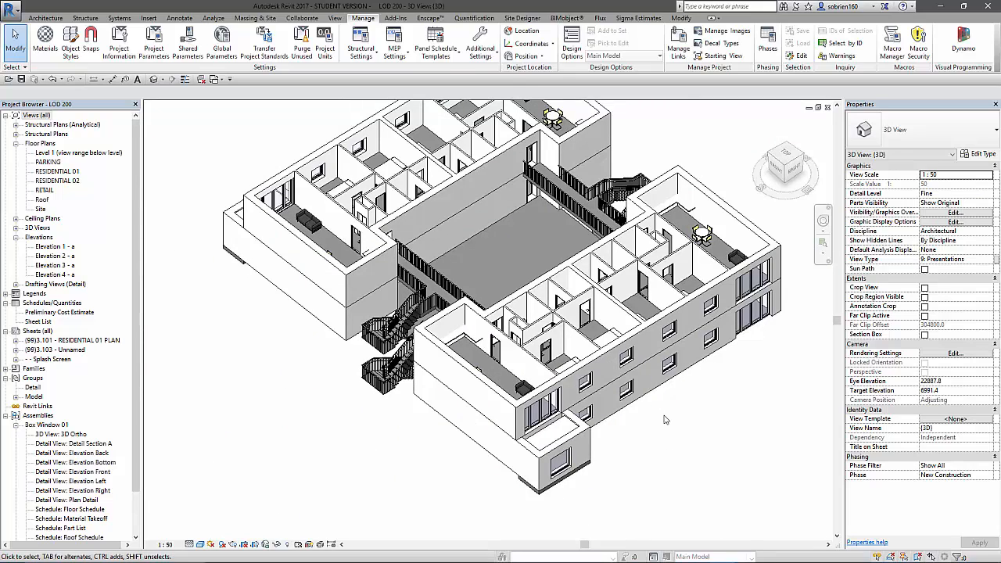
mouse_move(664, 420)
middle_mouse_down()
mouse_move(637, 429)
mouse_move(658, 431)
middle_mouse_up()
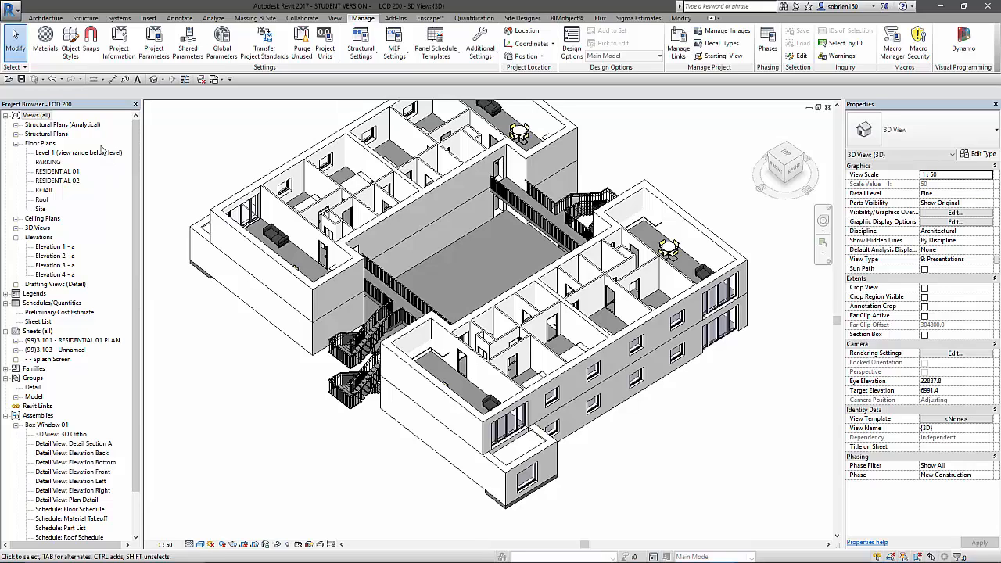
scroll(590, 446, "up", 3)
middle_click_drag(594, 452, 608, 475)
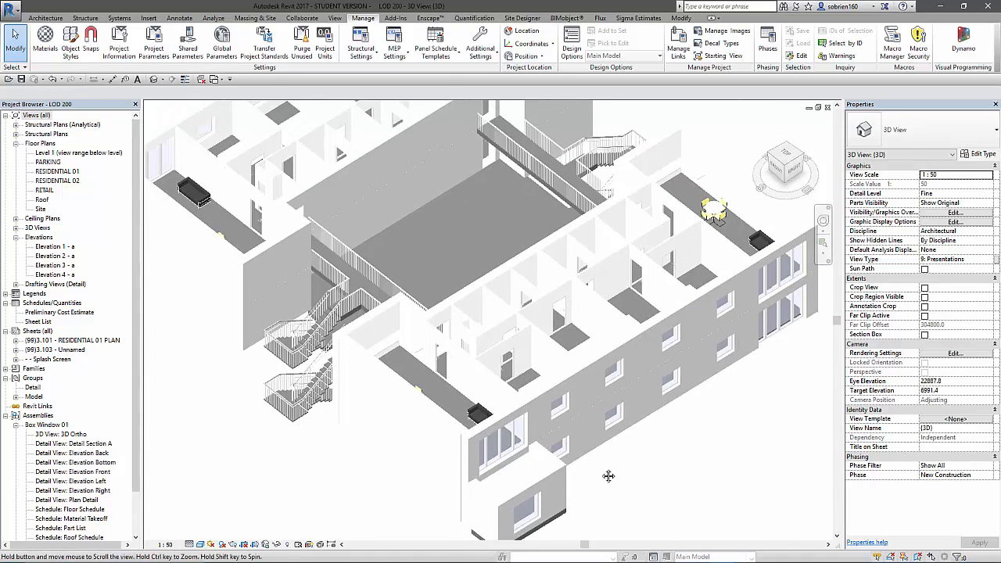
scroll(609, 476, "down", 3)
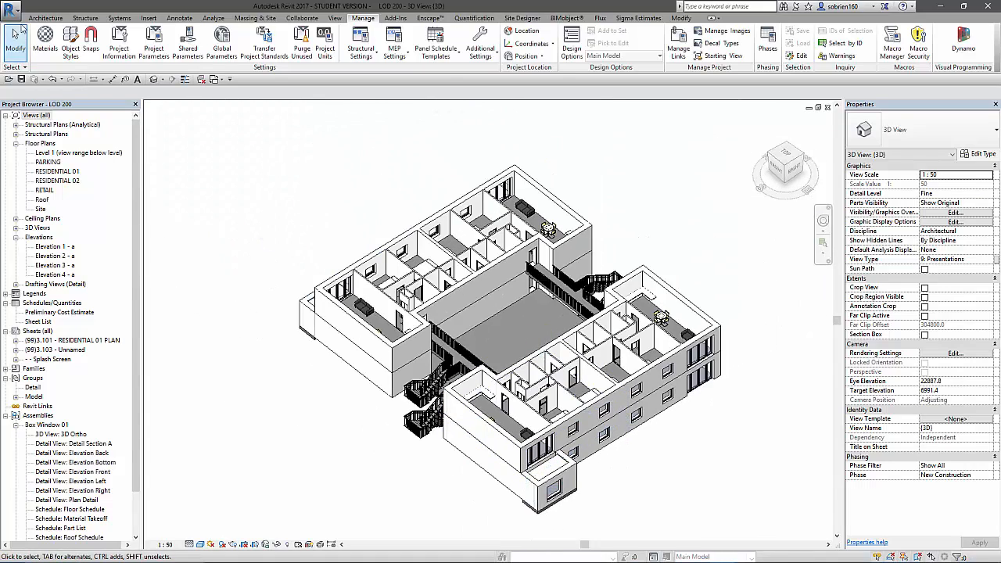
- Save a copy of the project in the BIM folder under the name LOD 300_architectural
left_click(11, 7)
mouse_move(60, 130)
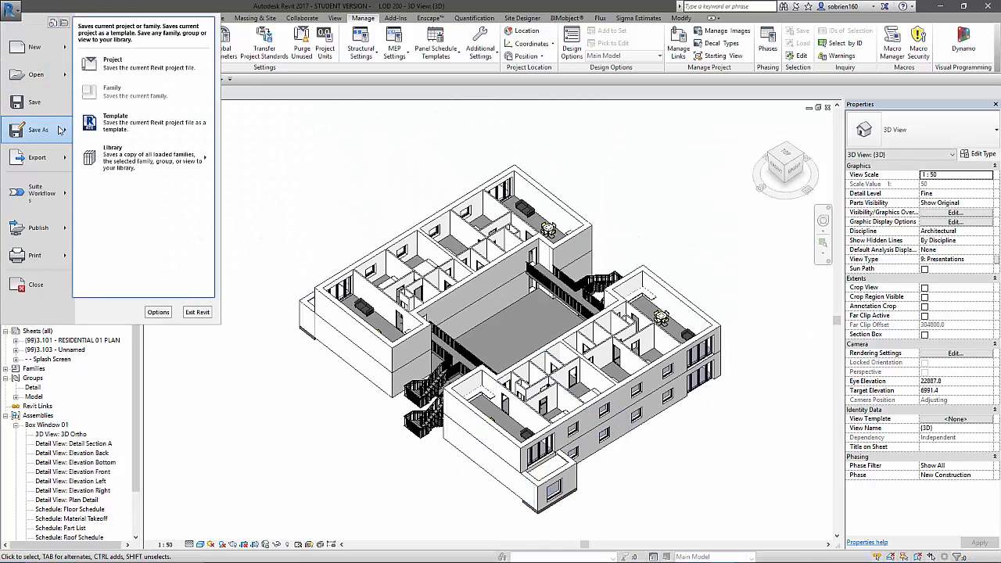
left_click(112, 62)
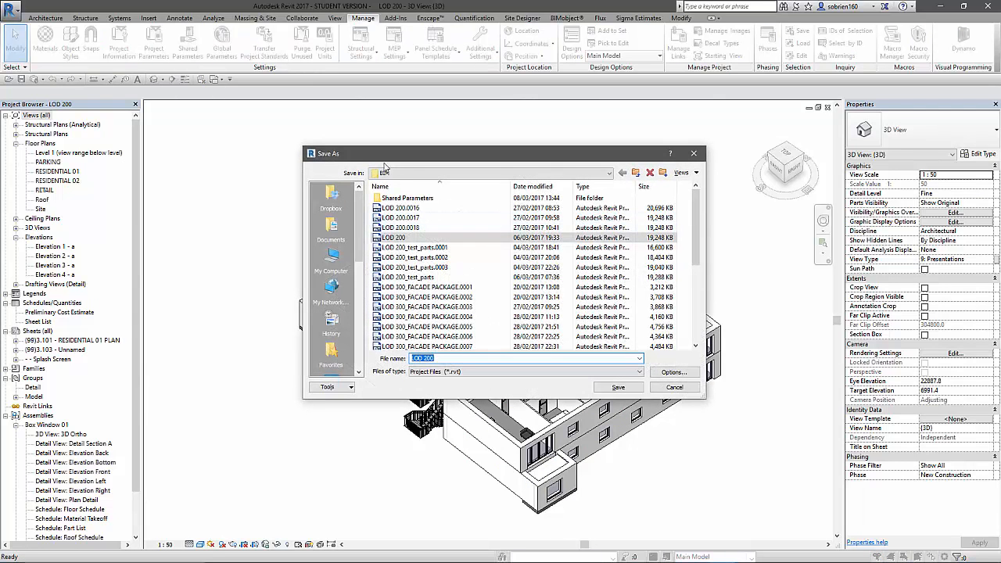
left_click(426, 358)
type("300")
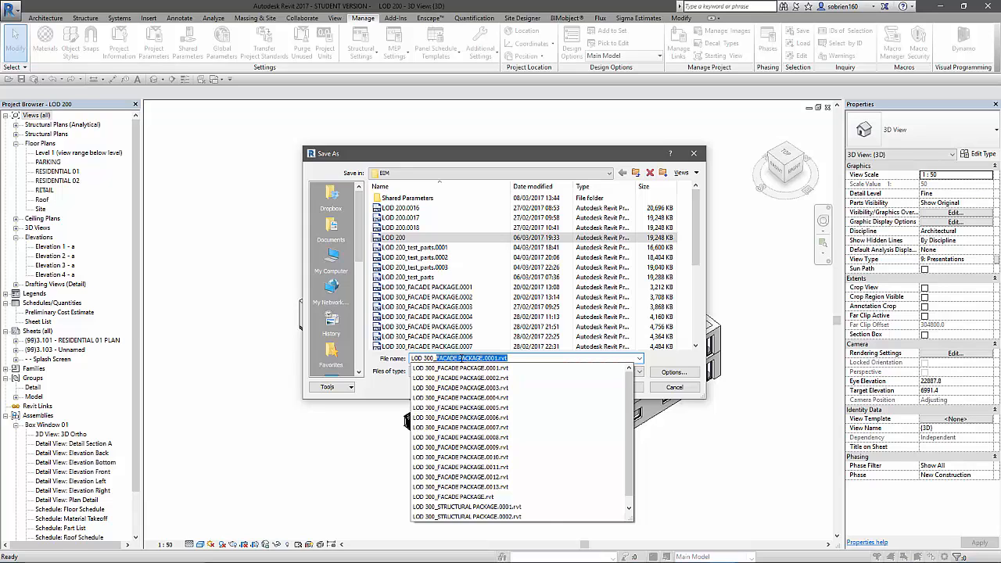
type("_architectural")
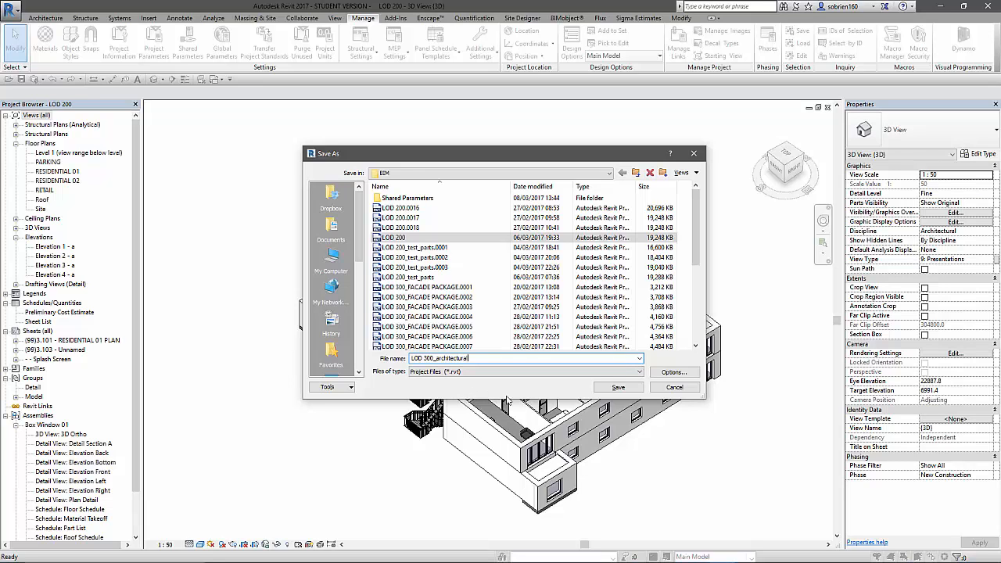
left_click(617, 387)
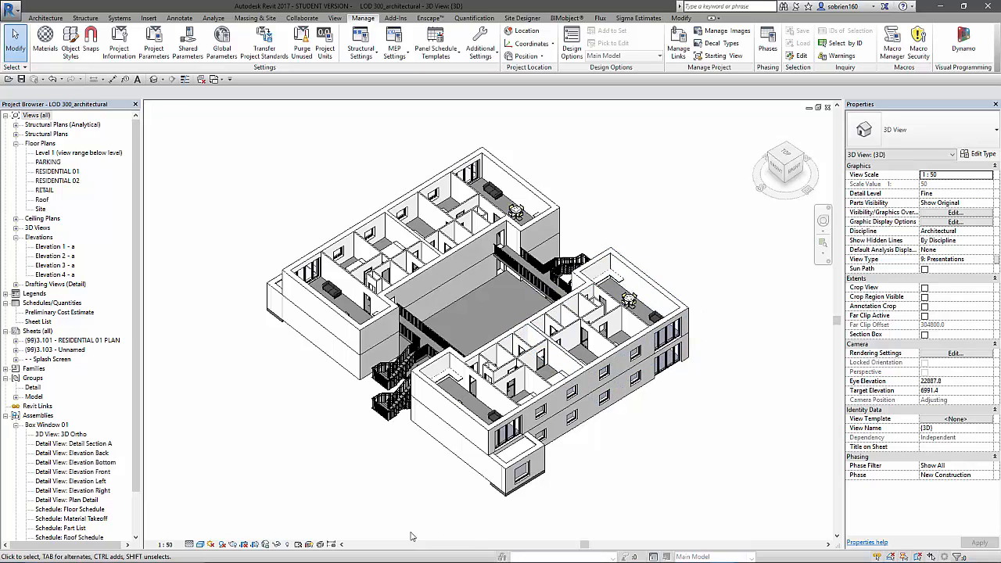
- Create parts from the RESIDENTIAL 02 exterior wall containing two windows and the glazed corner opening
left_click(638, 339)
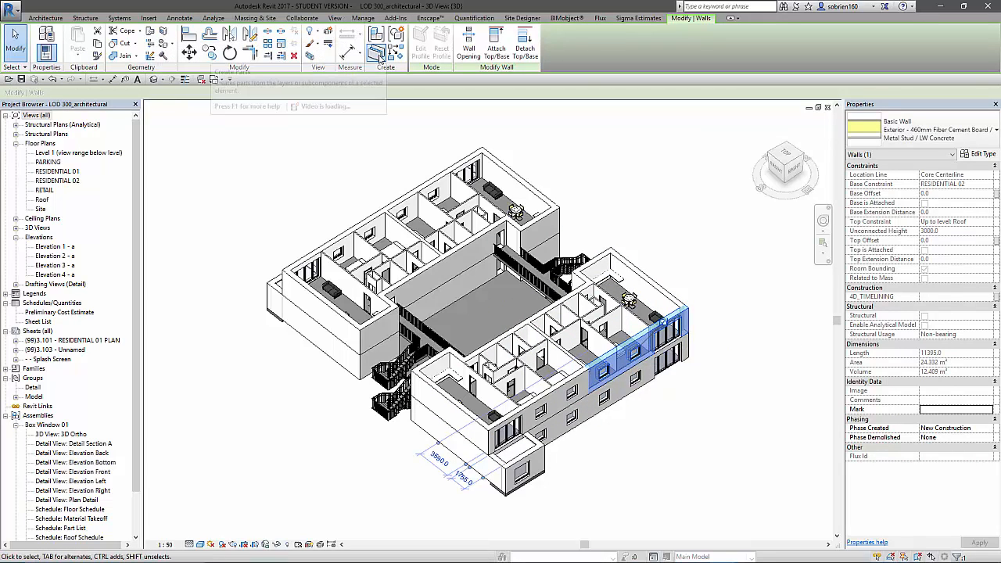
left_click(377, 54)
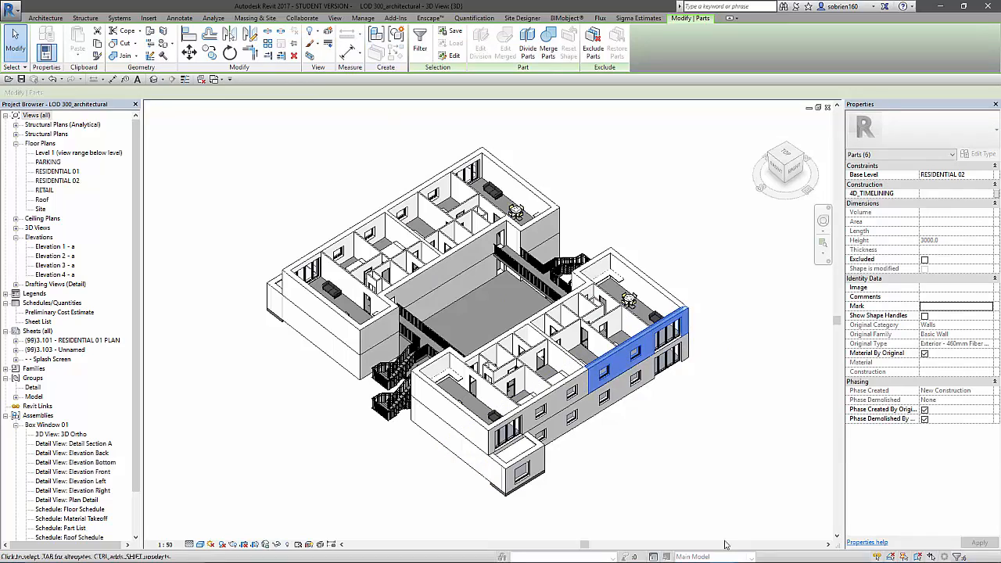
left_click(703, 471)
scroll(676, 312, "up", 5)
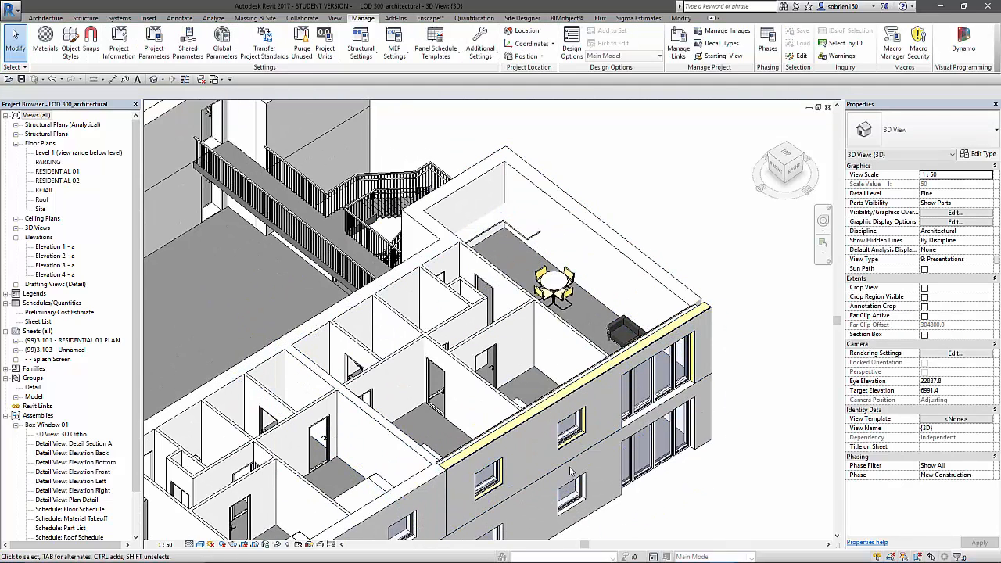
scroll(569, 465, "down", 2)
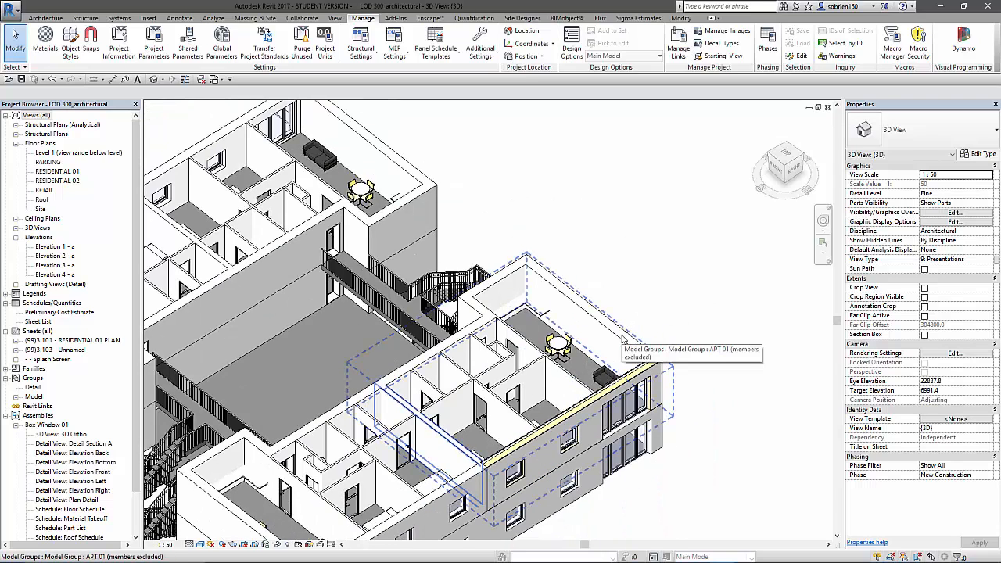
- Select every exterior 460mm Fiber Cement Board wall in the entire project, create parts from them, and dismiss the warning
left_click(623, 337)
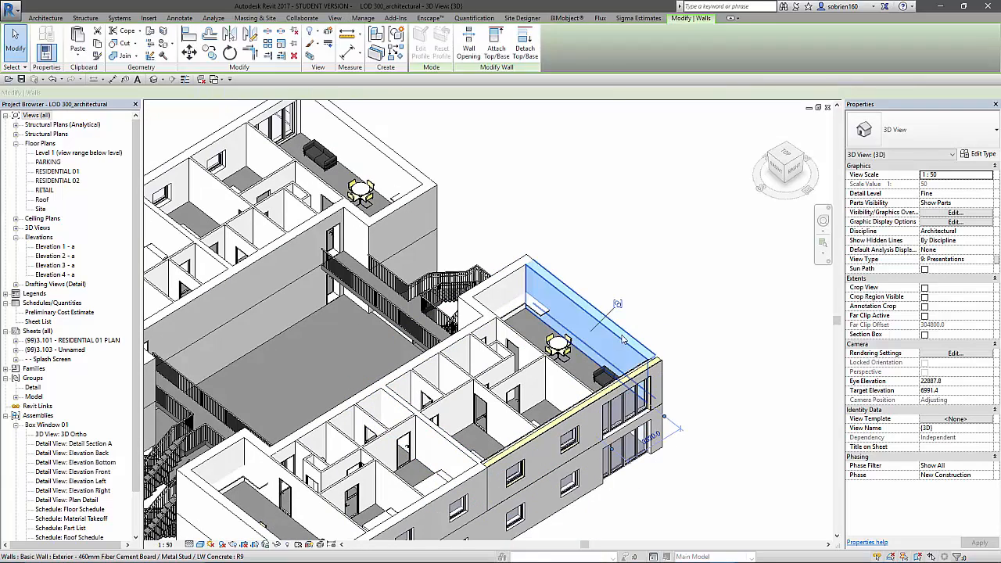
right_click(623, 338)
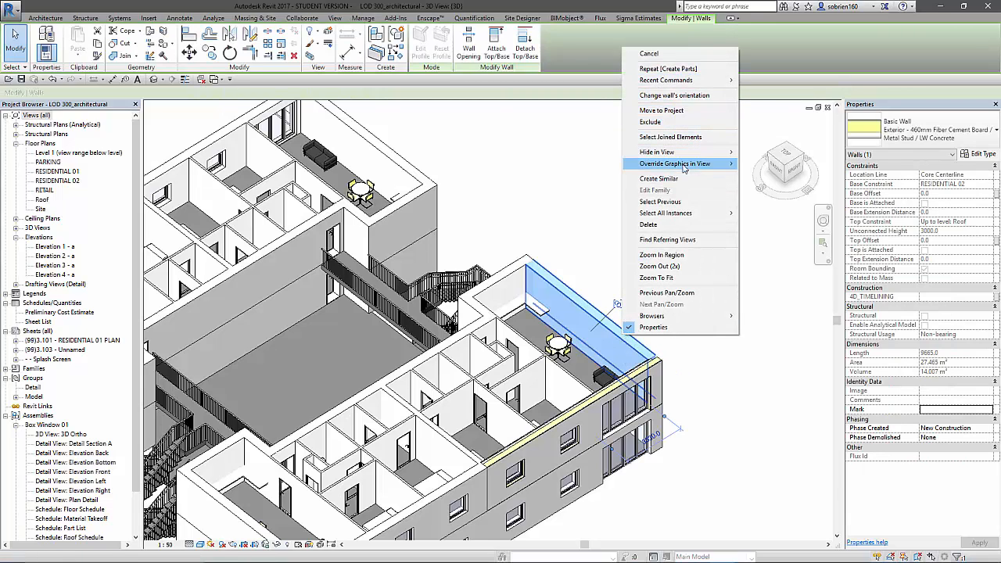
mouse_move(677, 215)
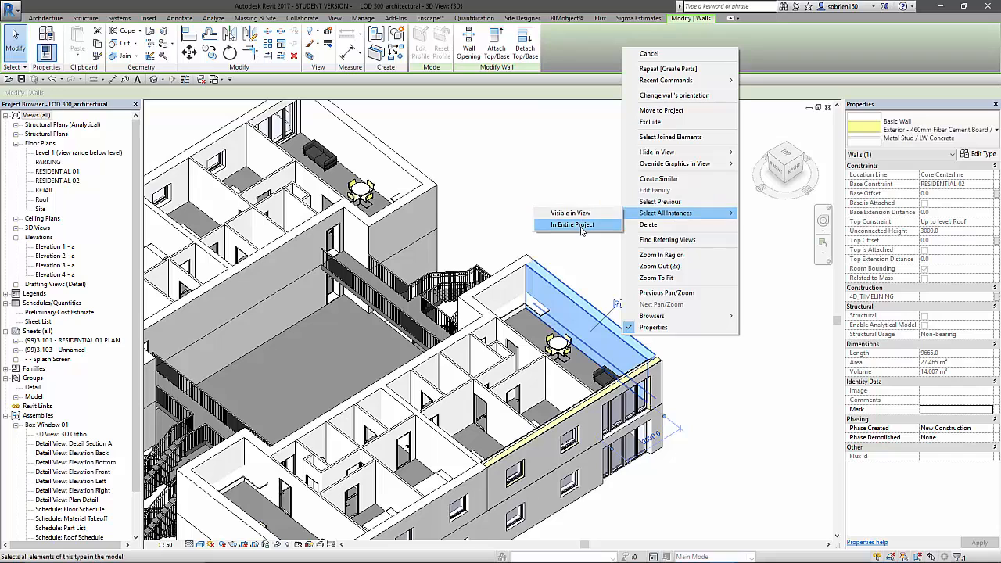
left_click(581, 226)
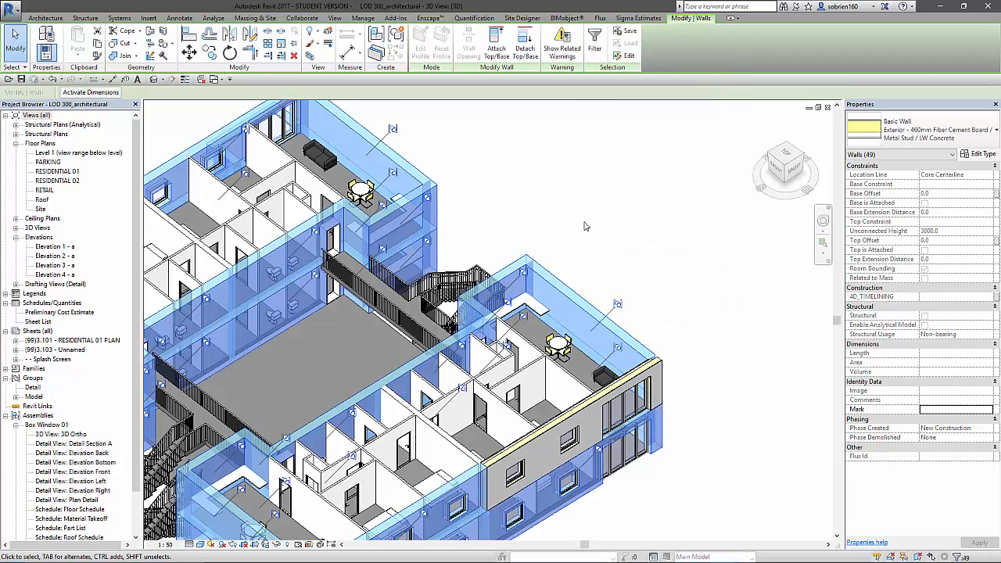
left_click(373, 57)
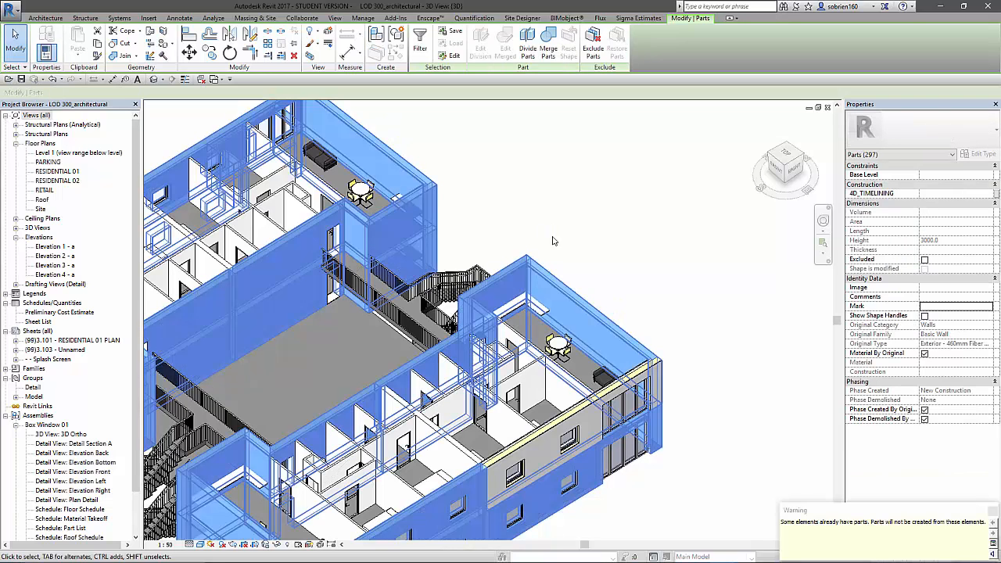
left_click_drag(841, 524, 770, 465)
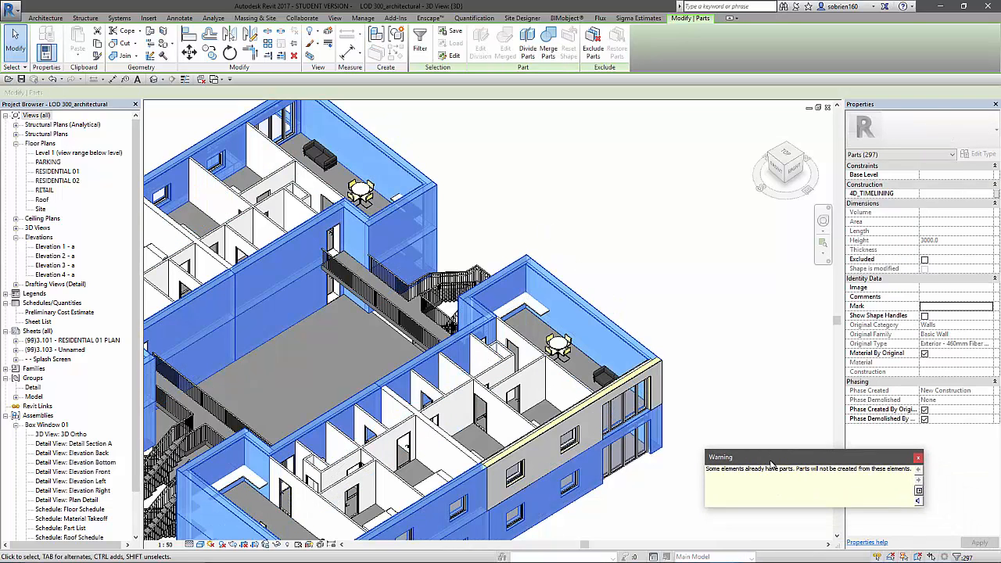
left_click_drag(875, 458, 832, 365)
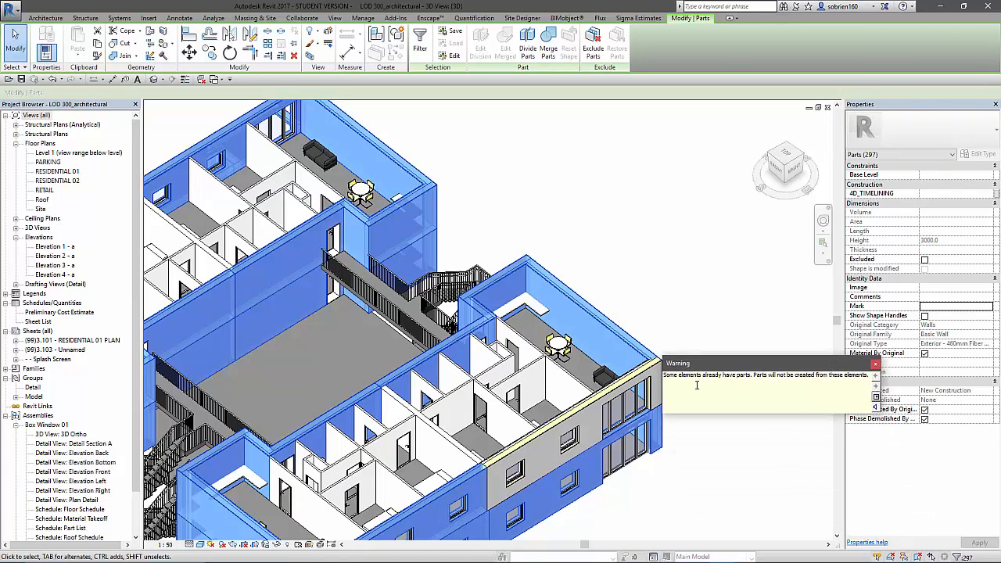
left_click(874, 364)
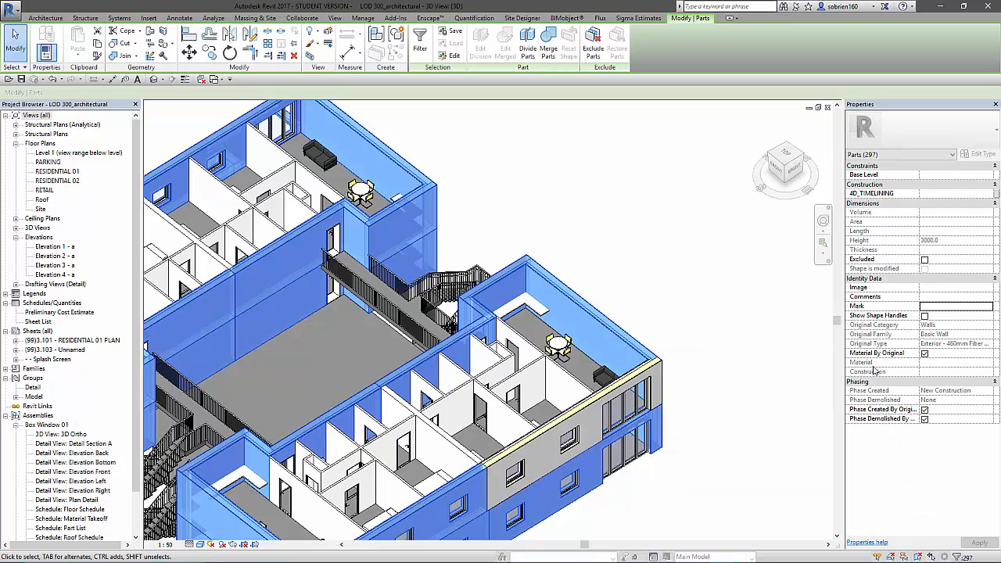
left_click(732, 425)
middle_click_drag(632, 482, 683, 397)
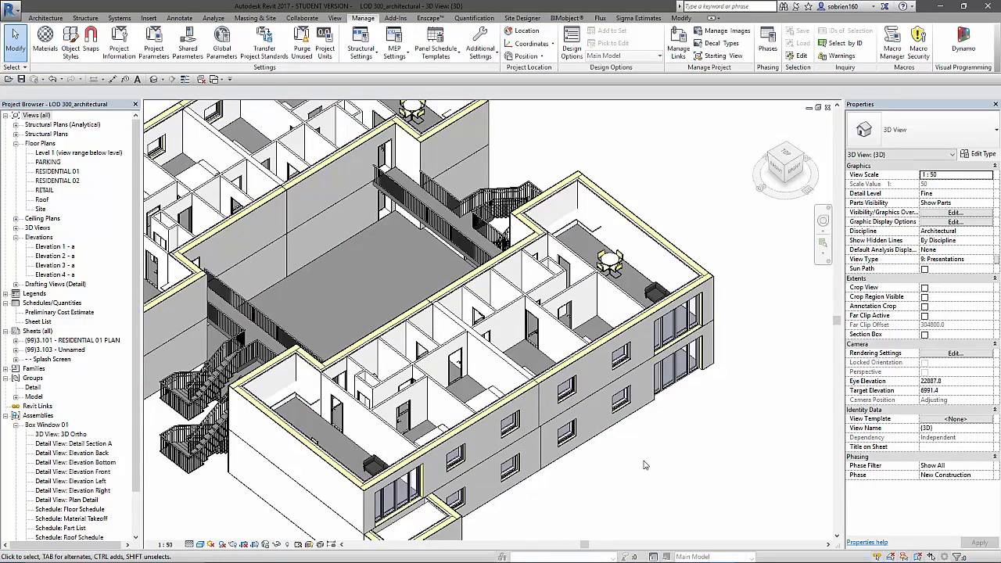
- Examine the separate layer parts along the top edge of the upper-floor exterior wall, including the structural layer
scroll(683, 400, "up", 6)
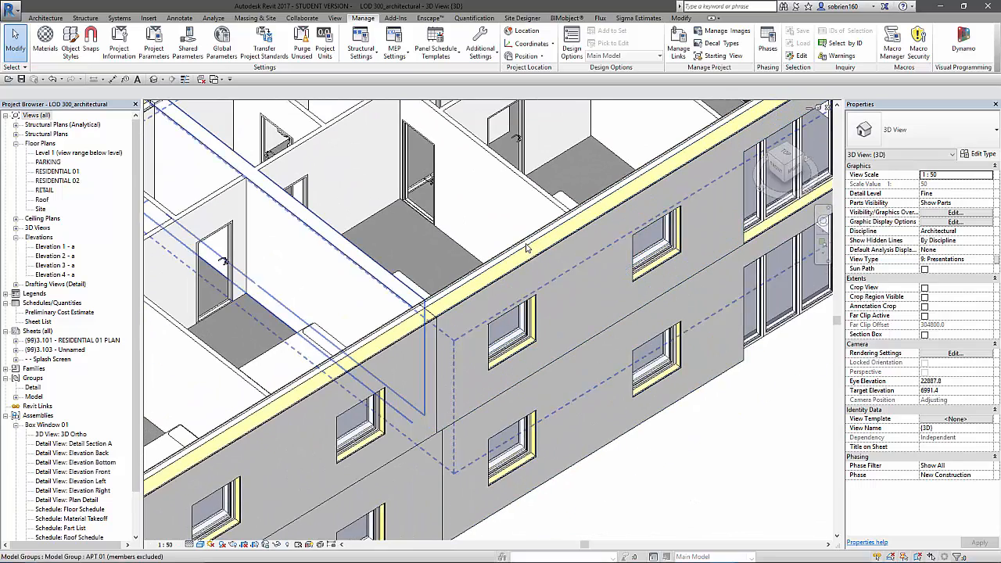
scroll(517, 261, "down", 2)
scroll(517, 261, "down", 6)
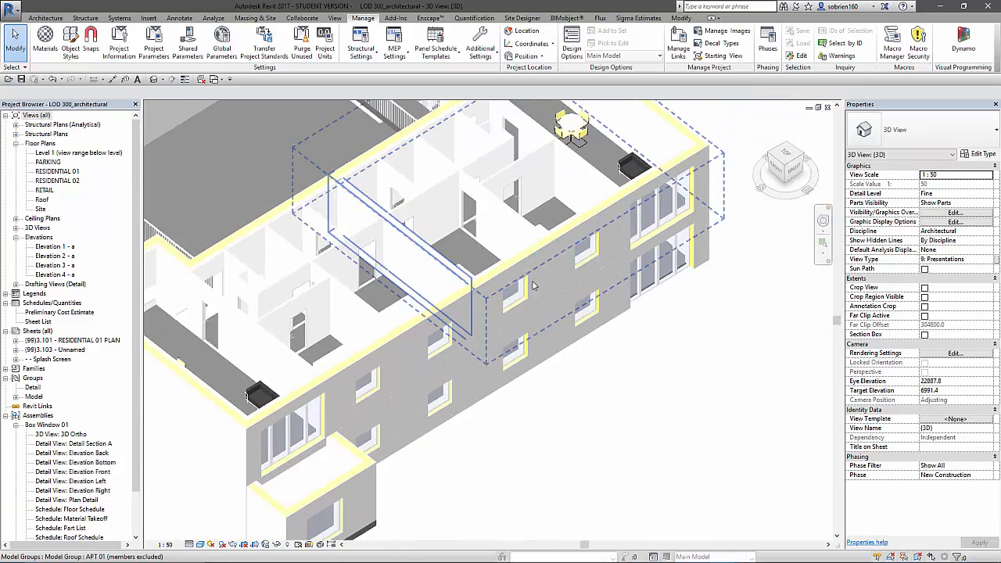
scroll(576, 344, "up", 10)
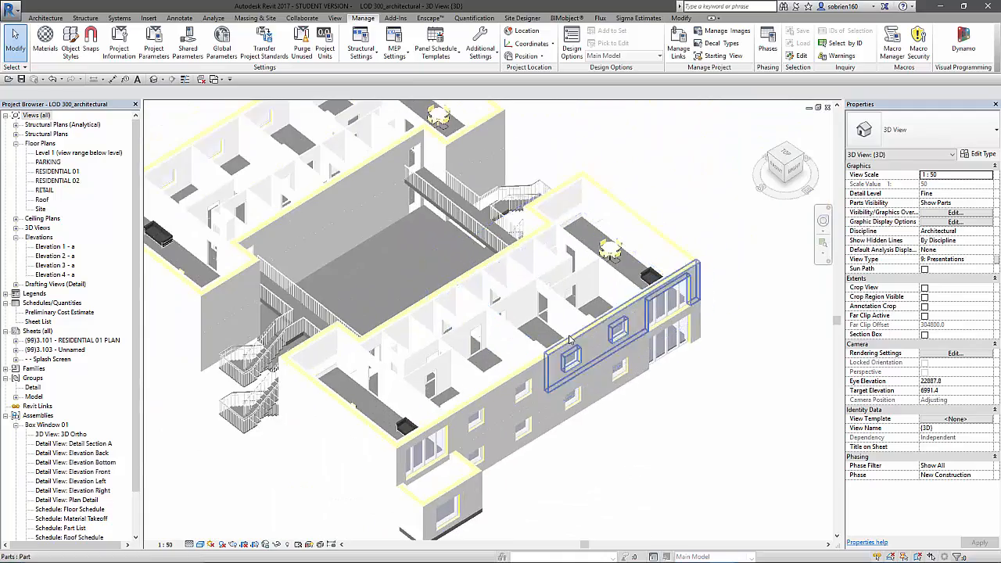
scroll(536, 361, "up", 2)
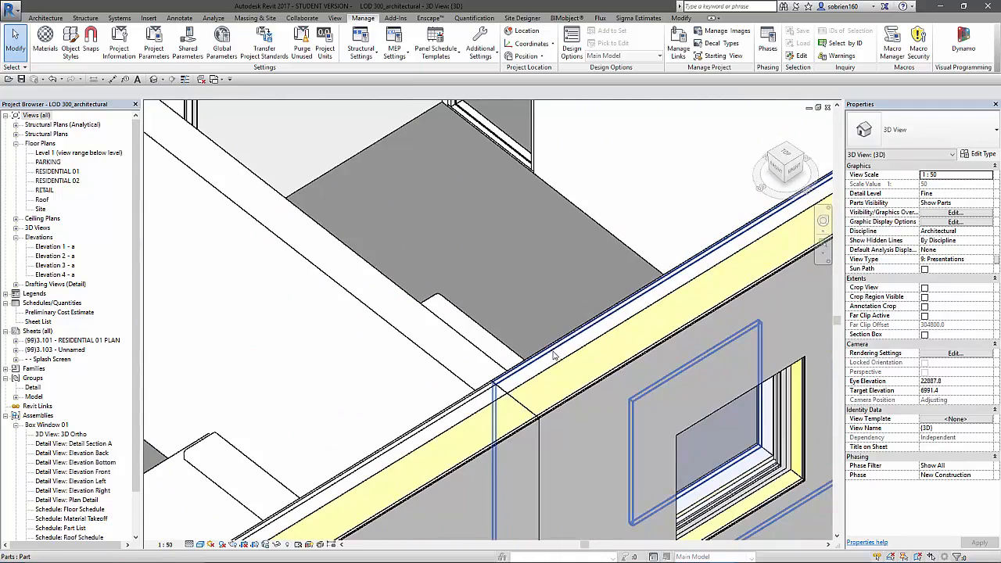
left_click(551, 365)
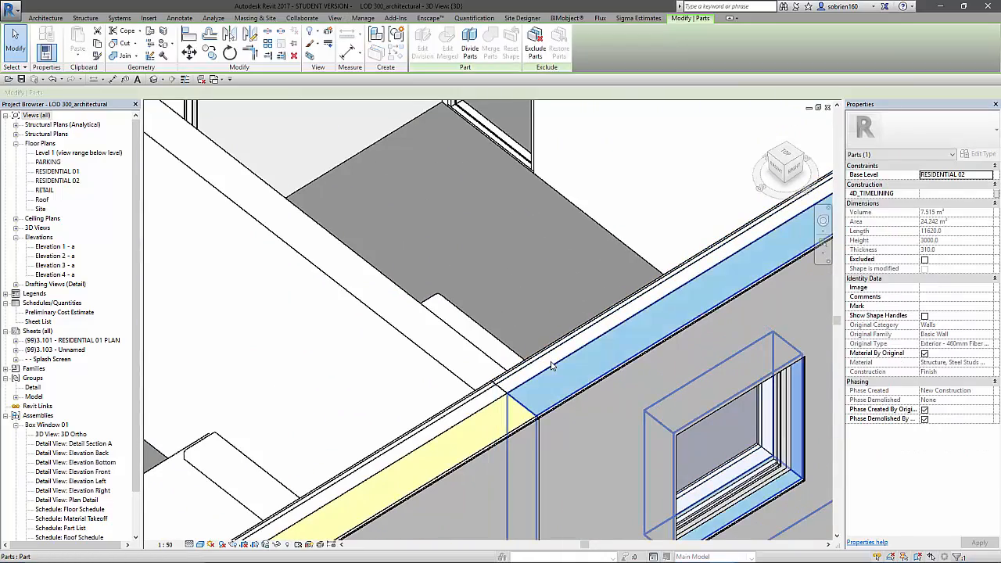
key("Escape")
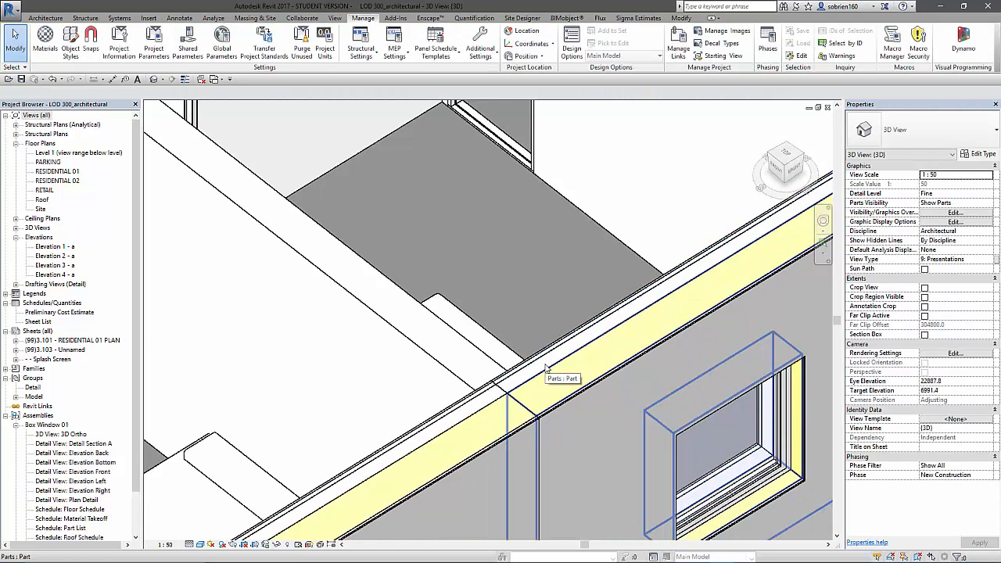
scroll(568, 400, "up", 3)
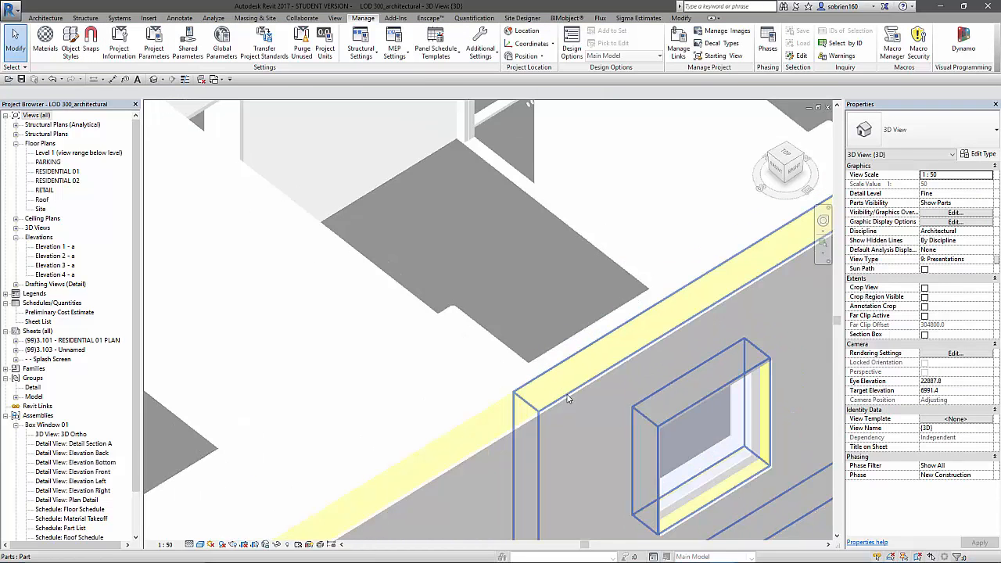
scroll(571, 410, "up", 3)
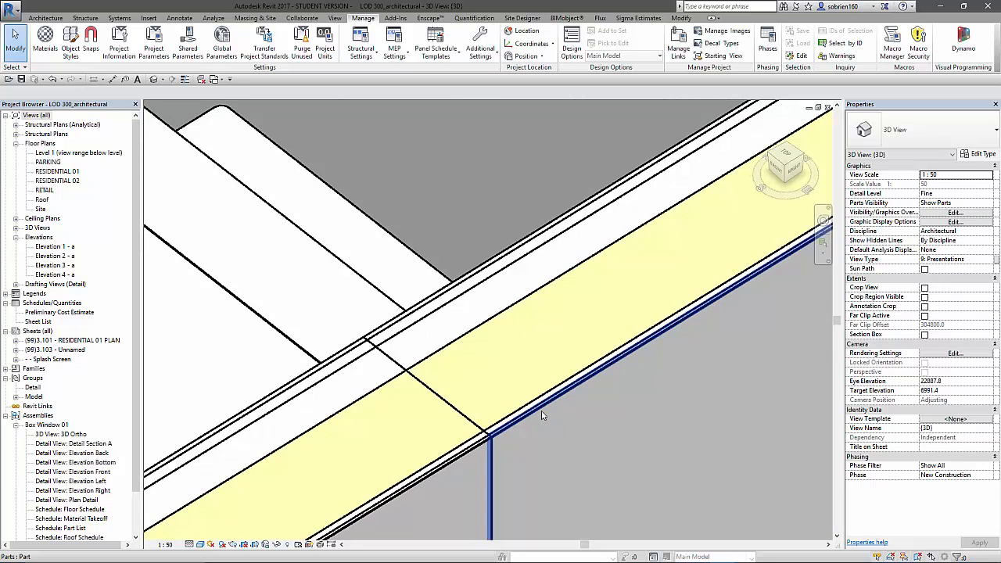
scroll(541, 414, "down", 6)
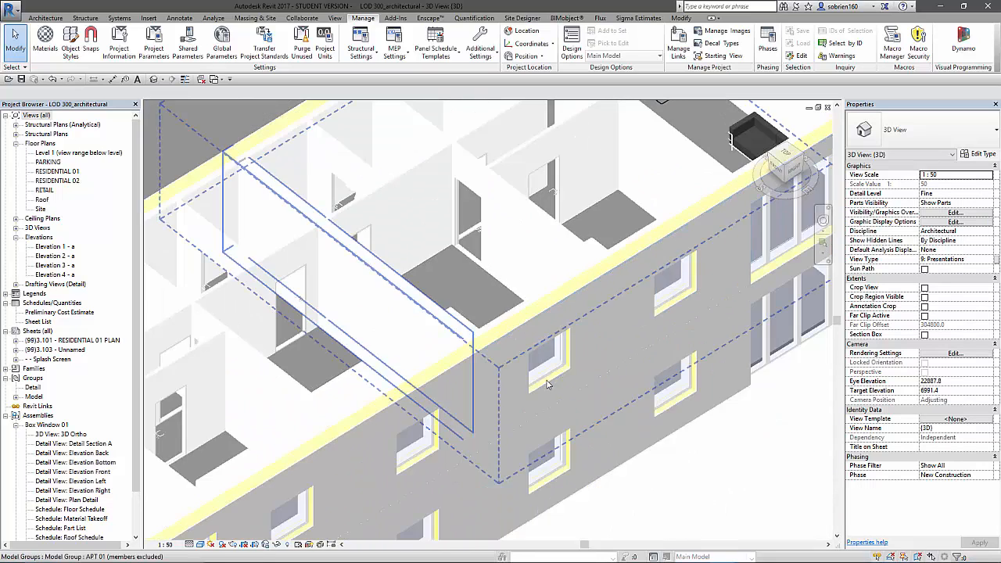
- Select the outer finish part of the upper-floor façade and check the Select All Instances options for it
scroll(547, 383, "up", 5)
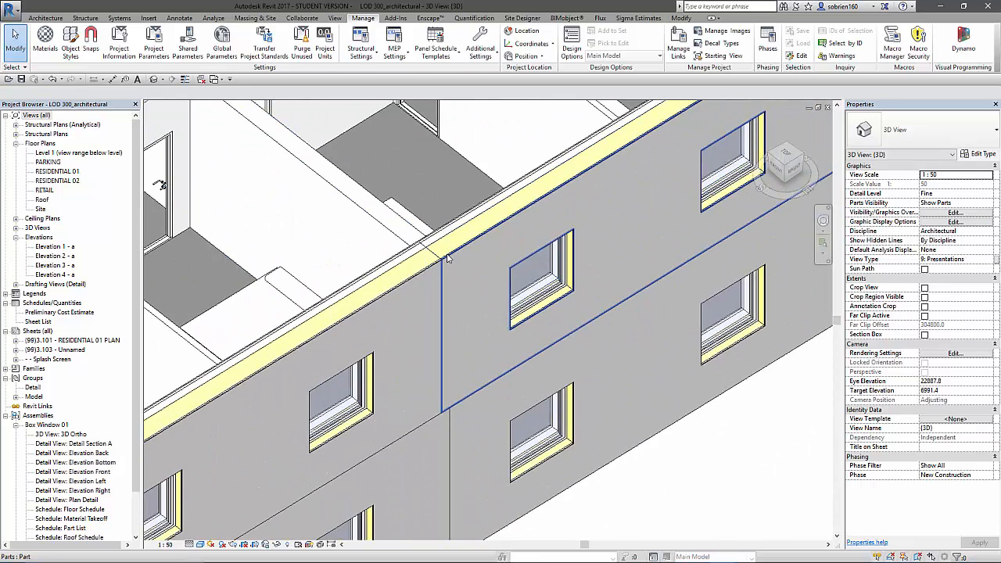
left_click(447, 259)
right_click(447, 259)
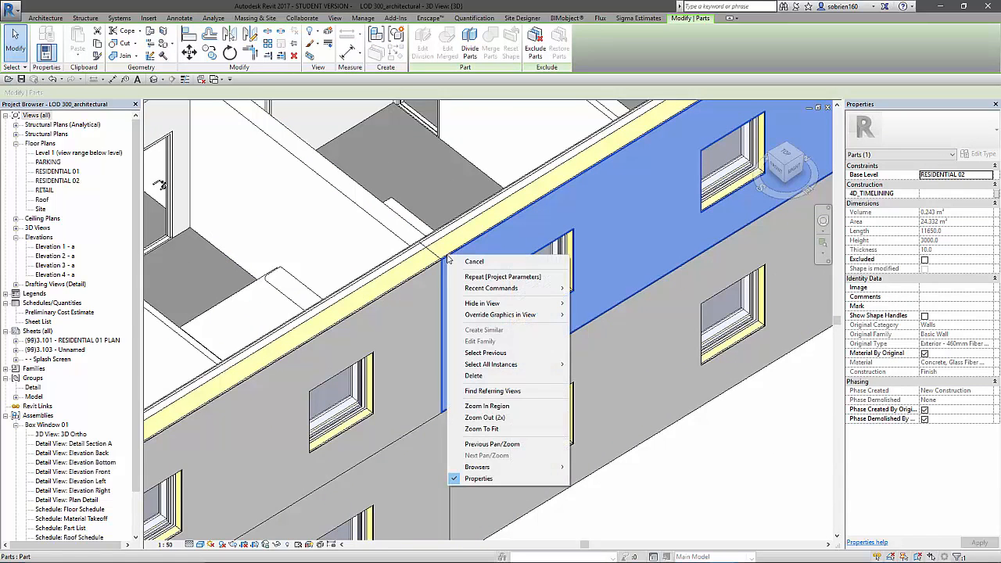
mouse_move(497, 370)
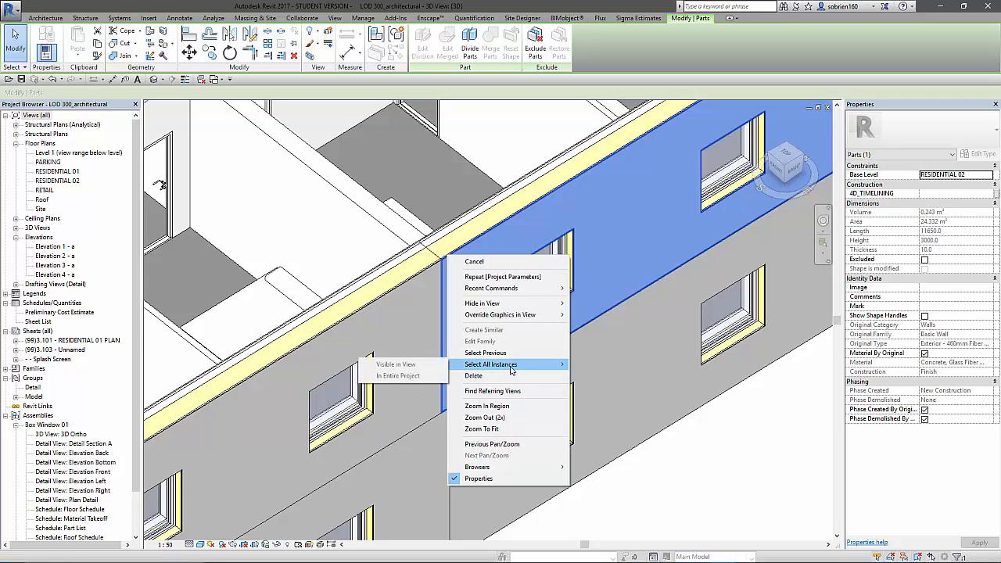
left_click(664, 479)
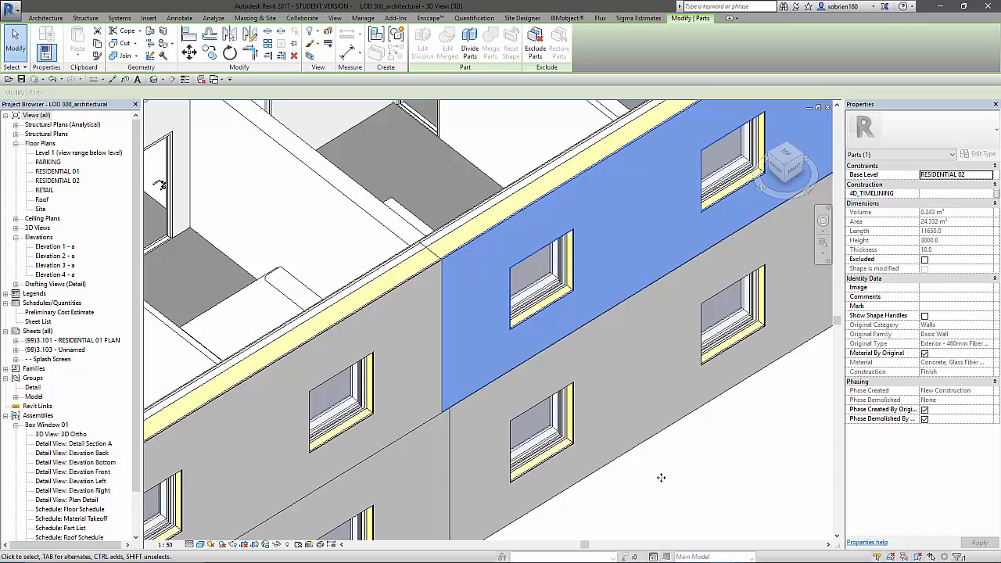
- Clear the façade part selection and bring up the view filter overrides of the RESIDENTIAL 01 floor plan
left_click(655, 481)
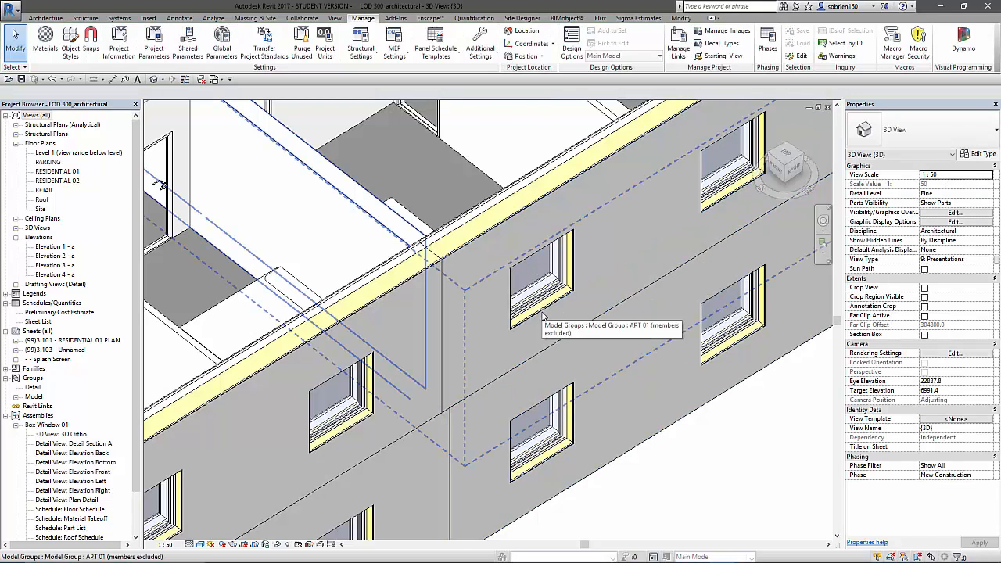
middle_click_drag(676, 495, 637, 489)
scroll(680, 490, "down", 2)
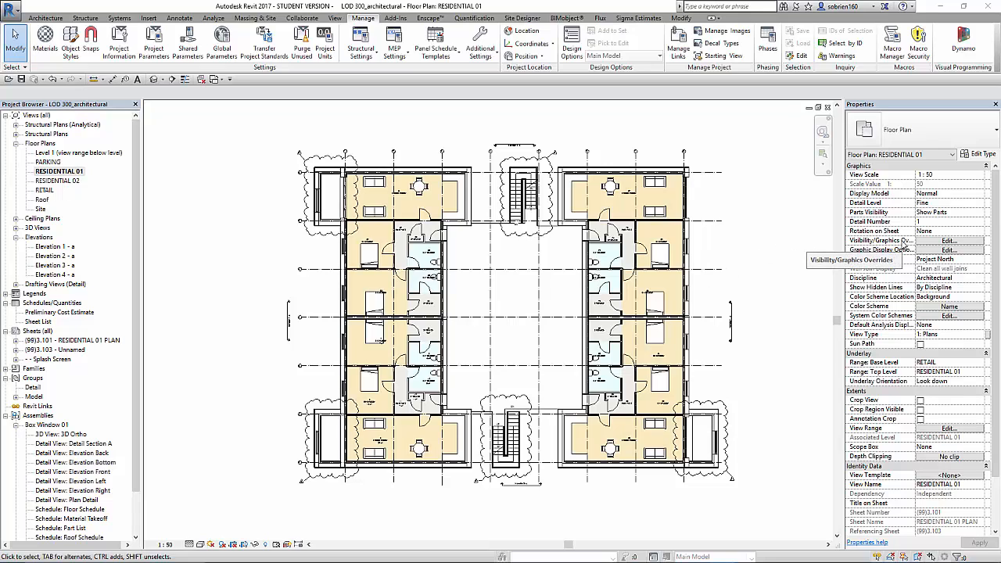
left_click(927, 241)
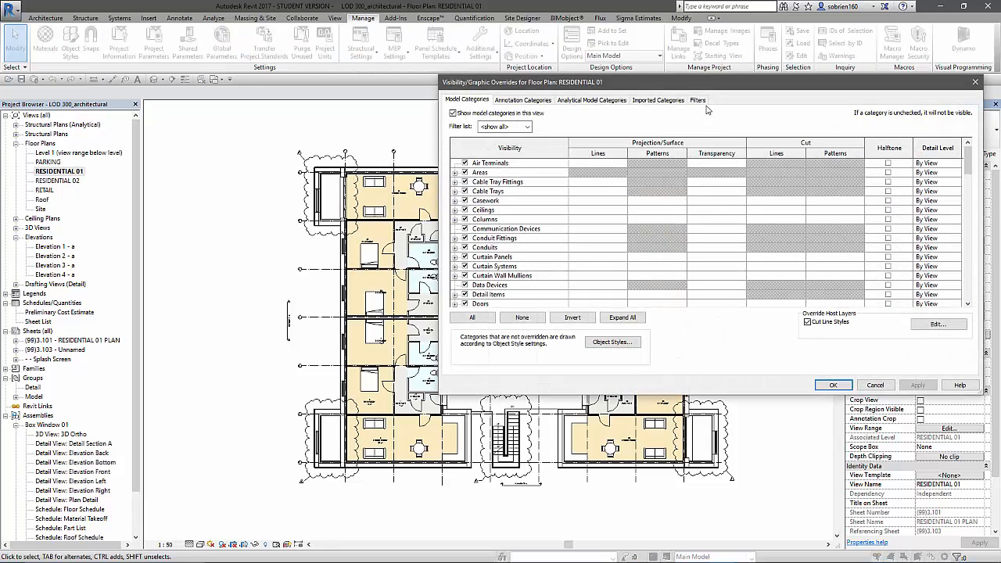
left_click(703, 107)
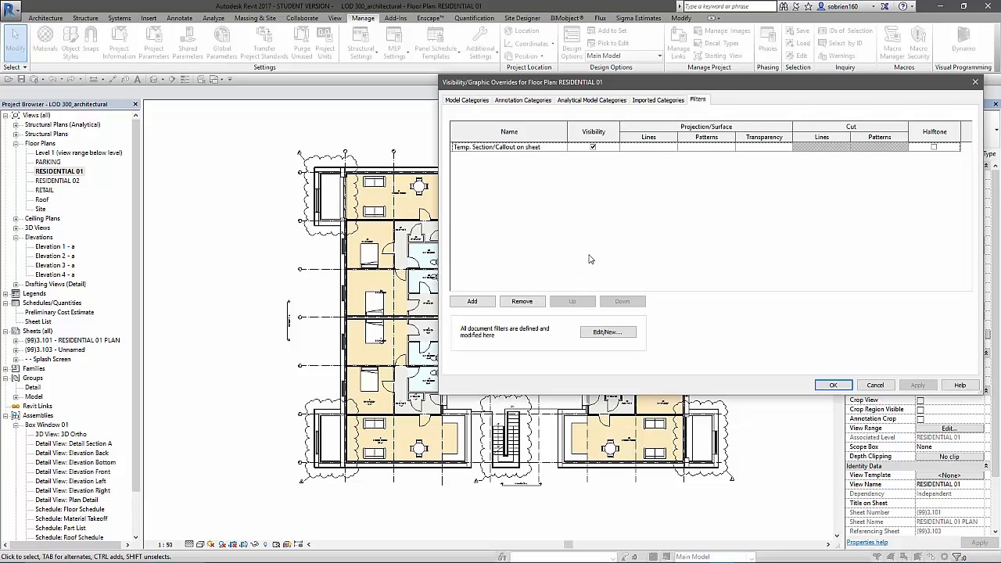
- Create a new rule-based filter named "Stuctural Layer" with the Define rules option
left_click(484, 302)
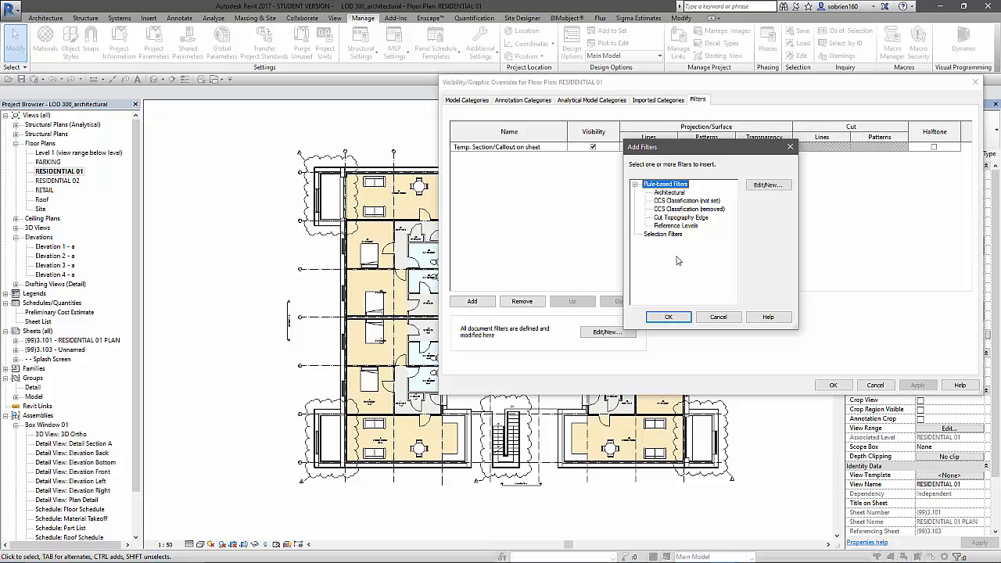
left_click(766, 186)
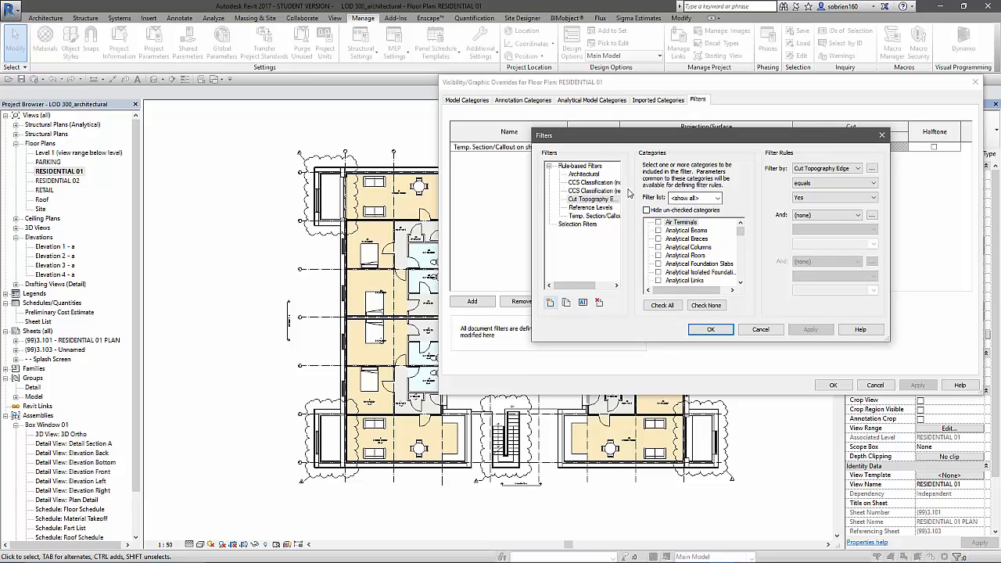
left_click(550, 303)
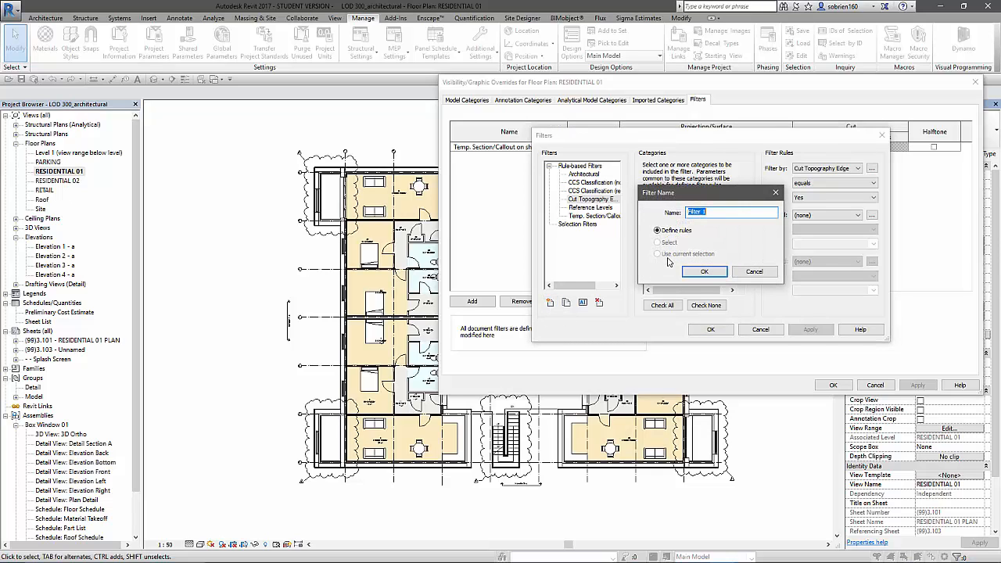
type("Stuctural Layer")
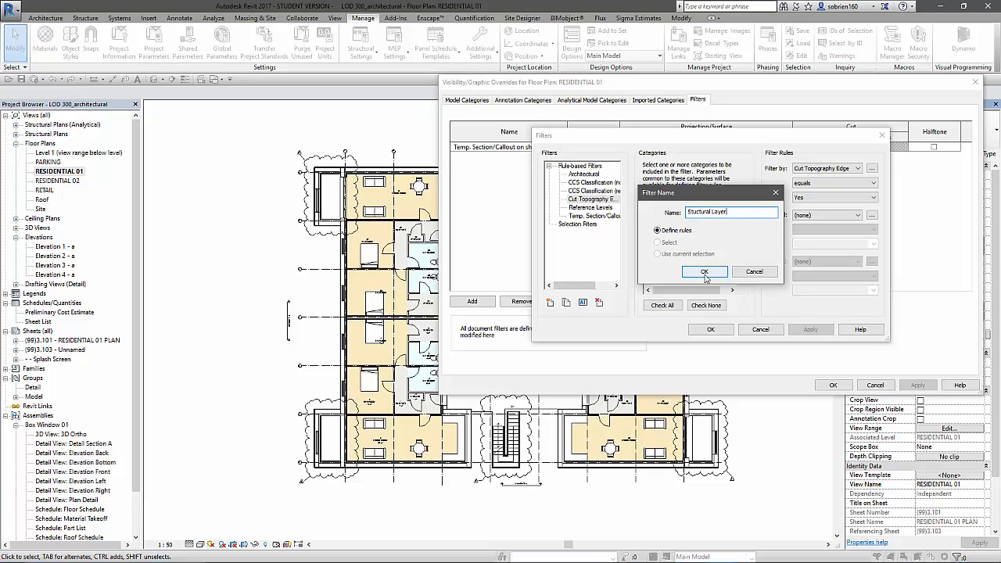
left_click(704, 272)
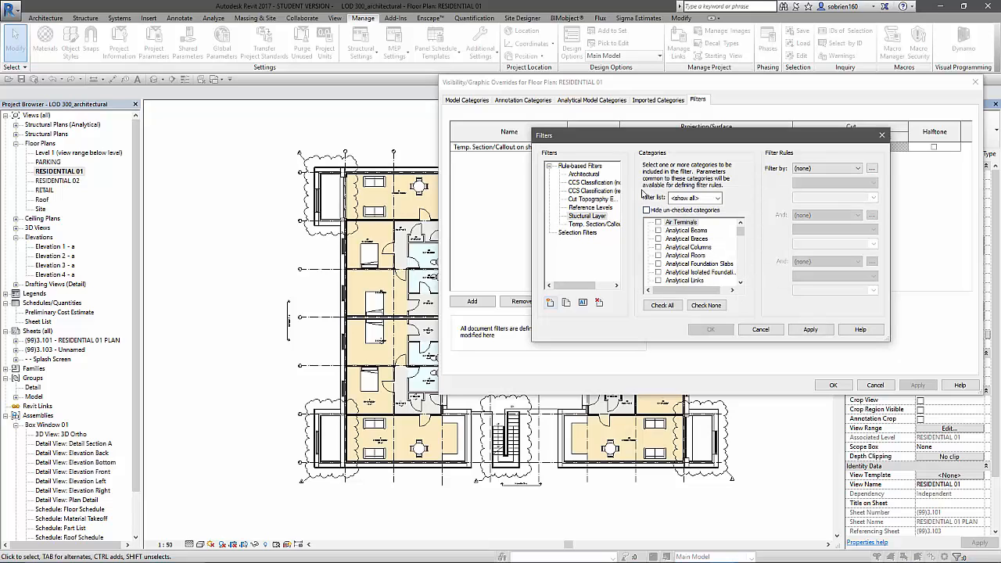
- Include the Parts category in the Stuctural Layer filter
left_click_drag(740, 236, 746, 254)
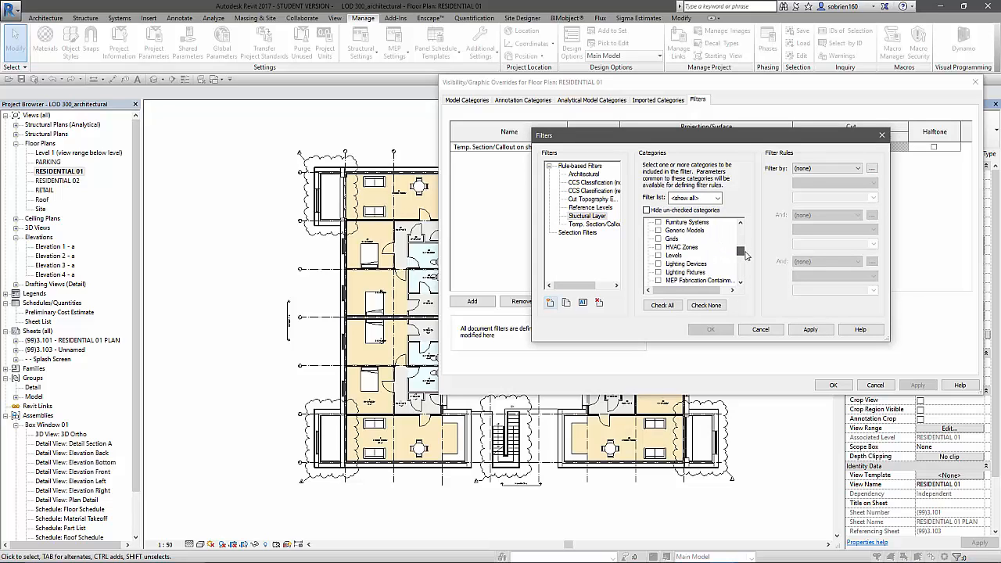
scroll(688, 258, "down", 4)
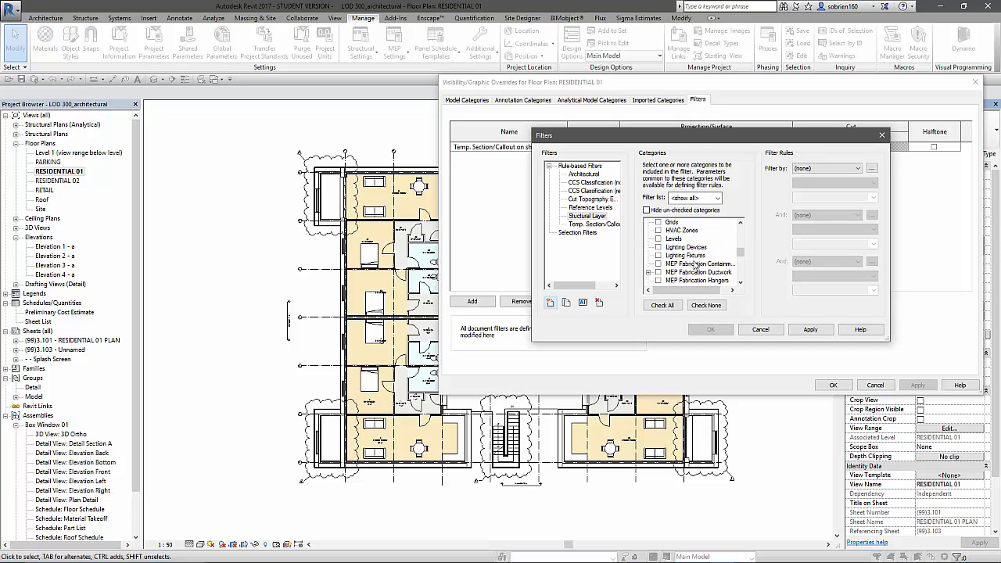
left_click(658, 255)
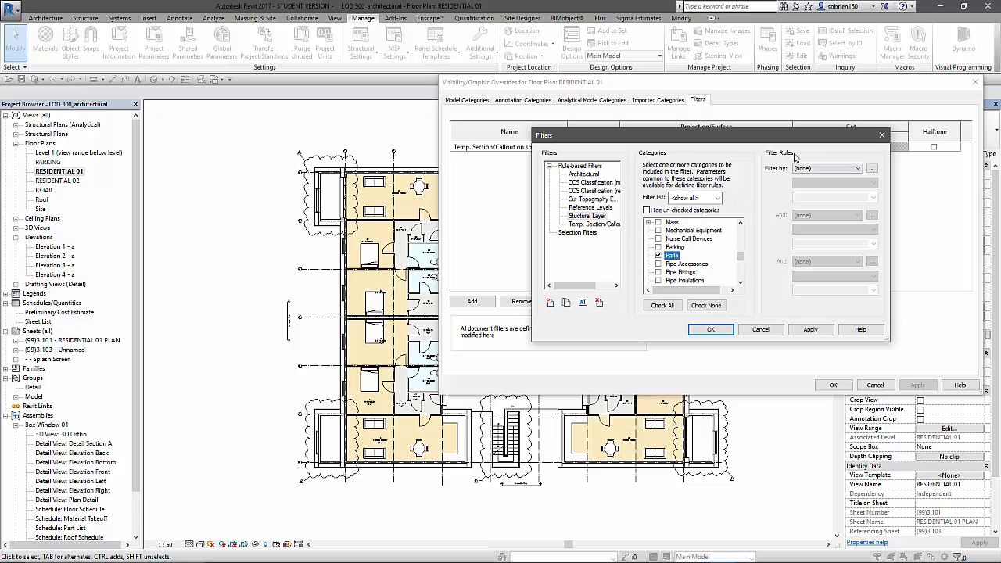
- Define the filter rule as Material does not equal Concrete, Lightweight Precast, and save the filter
left_click(858, 169)
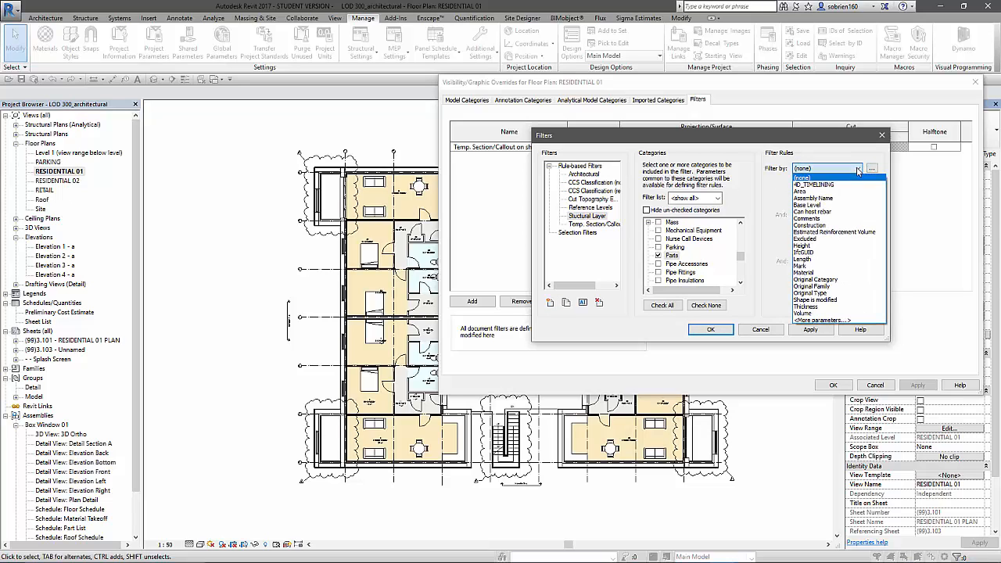
left_click(833, 272)
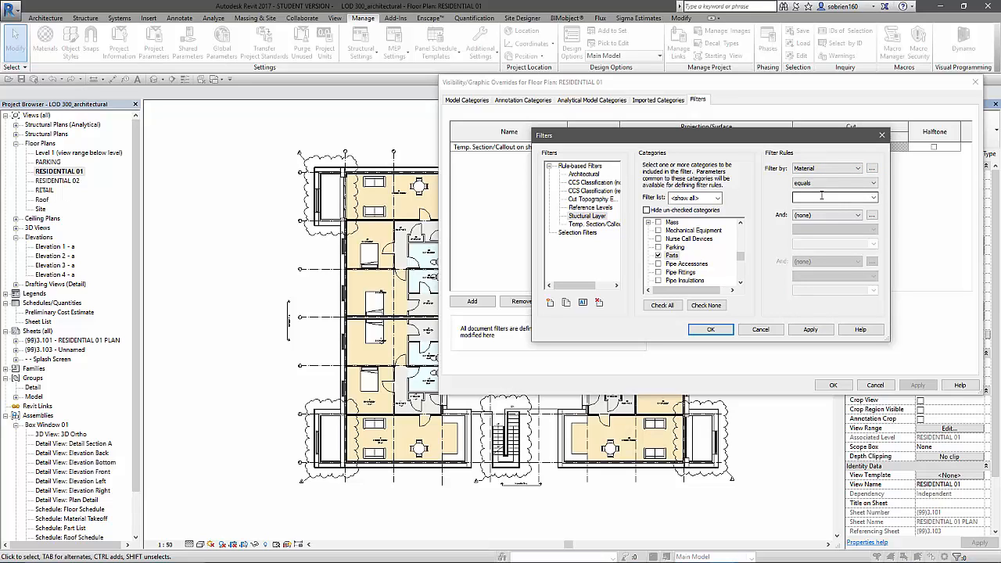
left_click(873, 198)
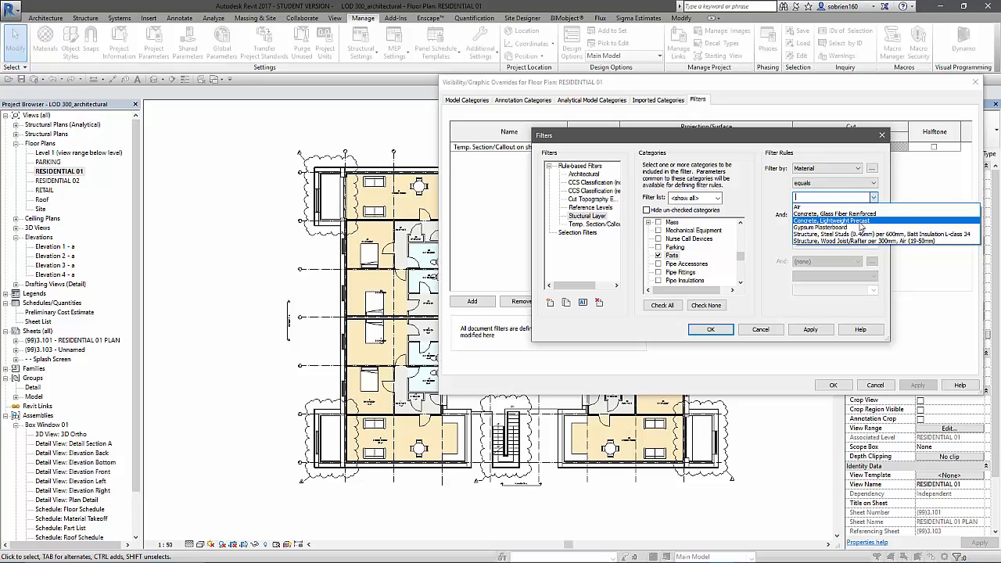
left_click(835, 206)
left_click(832, 183)
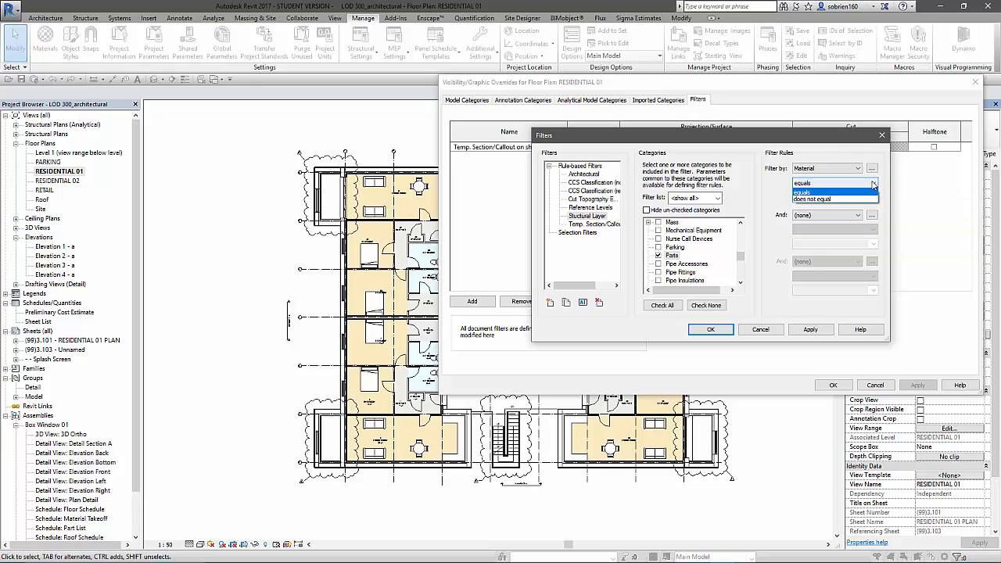
left_click(831, 198)
left_click(873, 196)
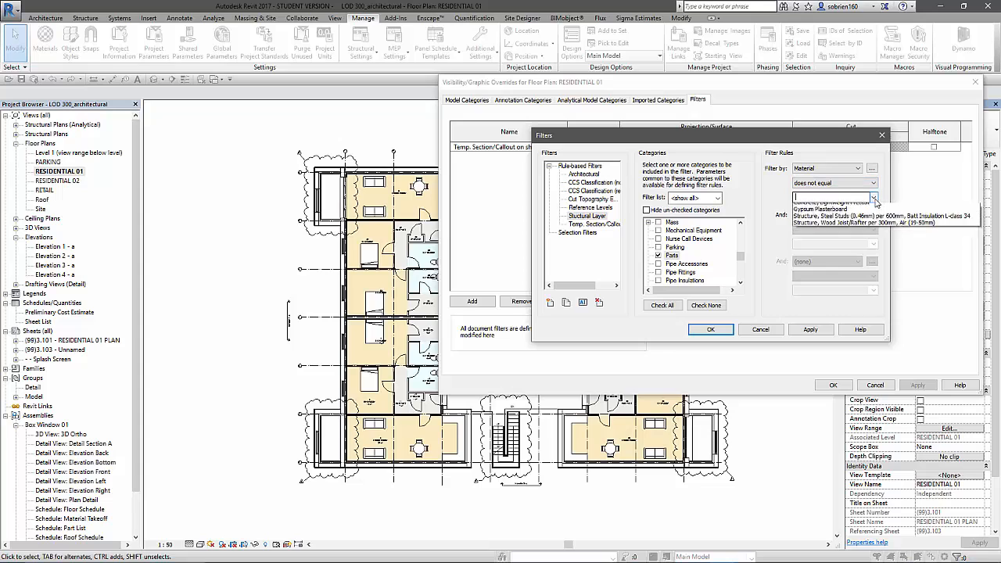
left_click(852, 221)
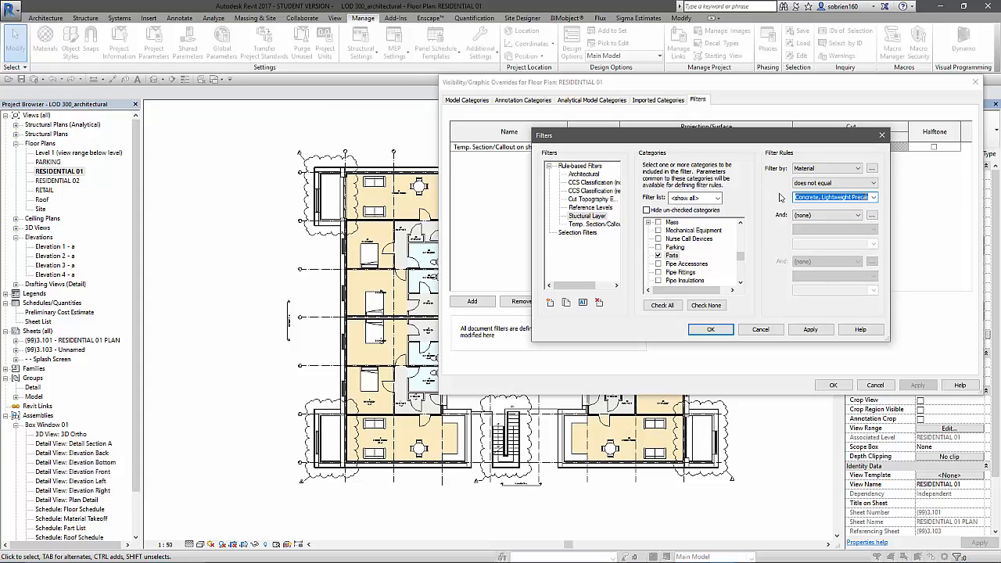
left_click(809, 329)
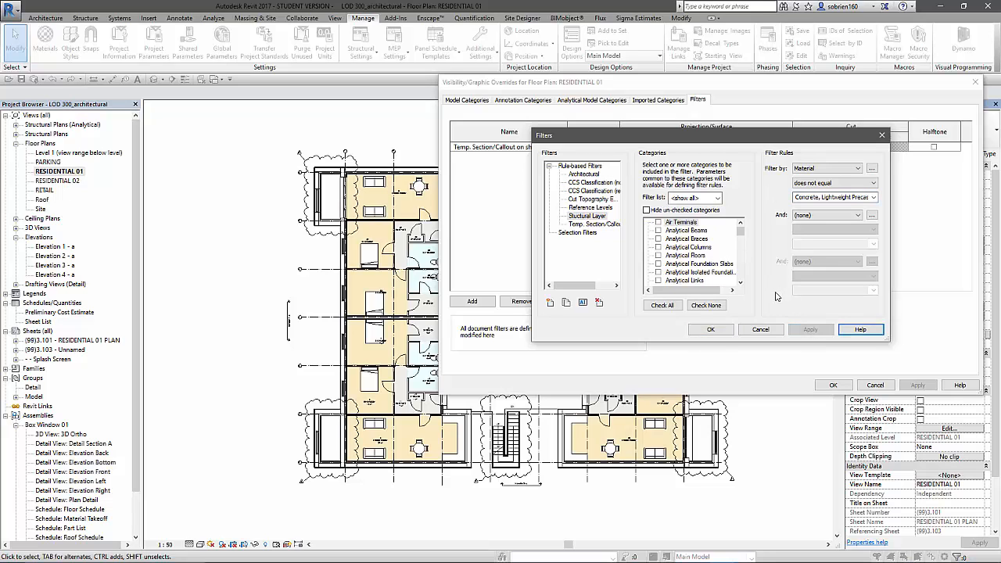
left_click(710, 329)
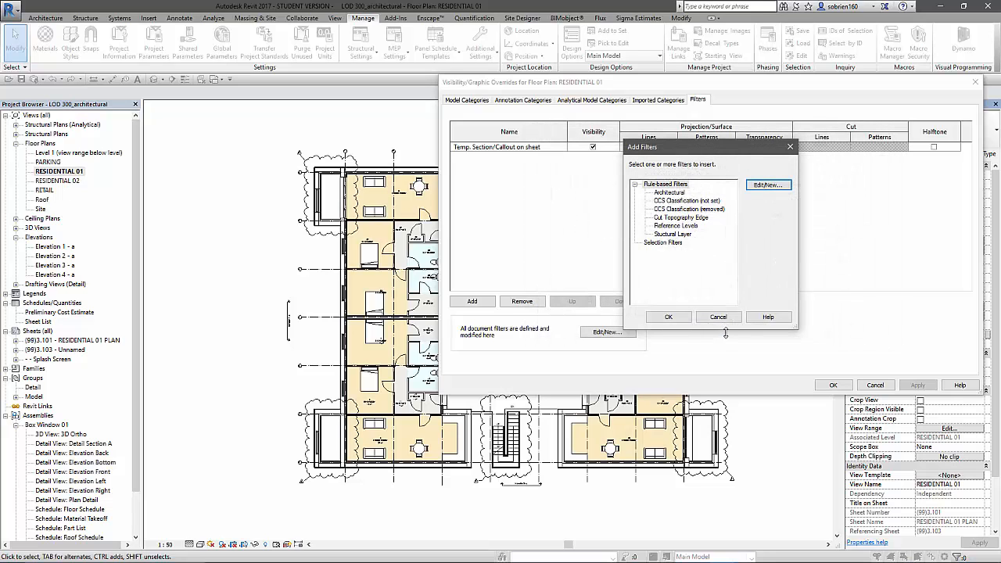
- Add the Stuctural Layer filter to the RESIDENTIAL 01 floor plan's overrides
left_click(669, 317)
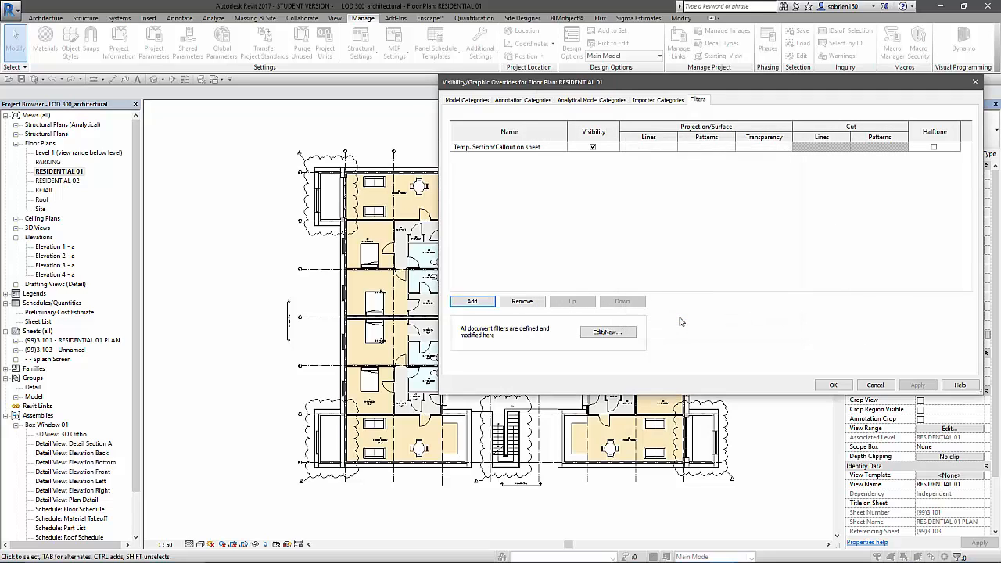
left_click(474, 300)
left_click(663, 234)
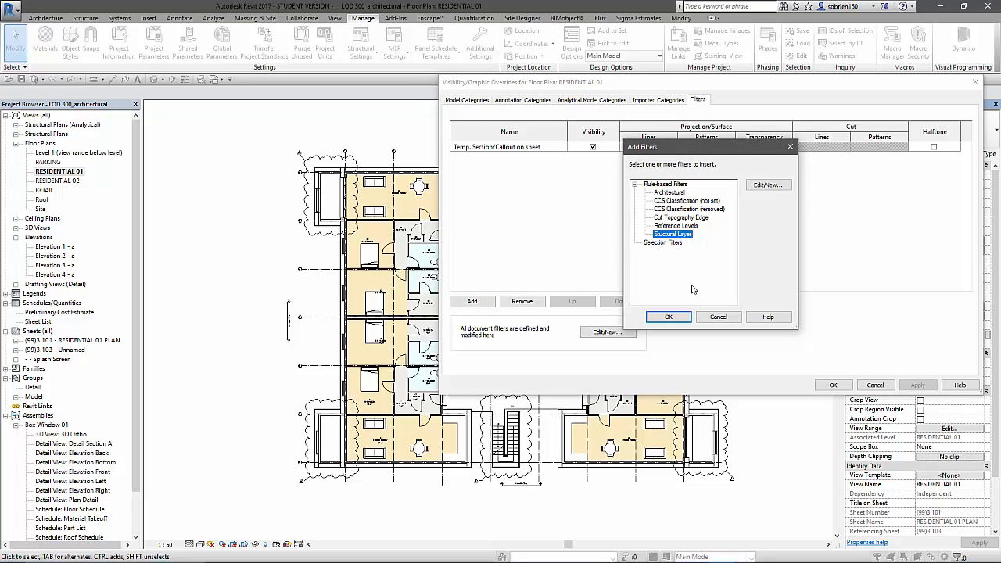
left_click(669, 318)
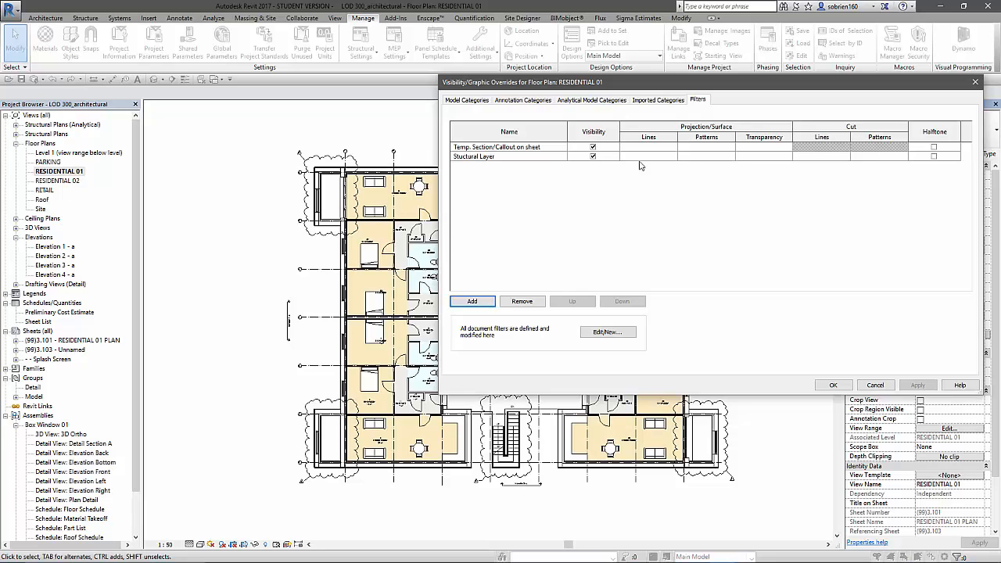
- Turn off the visibility of the Stuctural Layer filter in the RESIDENTIAL 01 floor plan and apply the overrides
left_click_drag(733, 84, 728, 126)
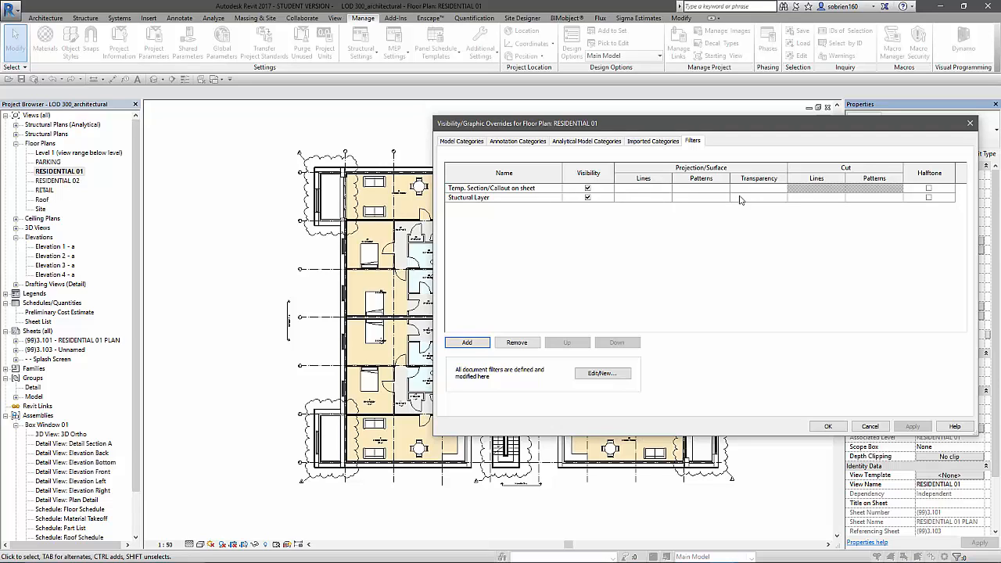
left_click(837, 198)
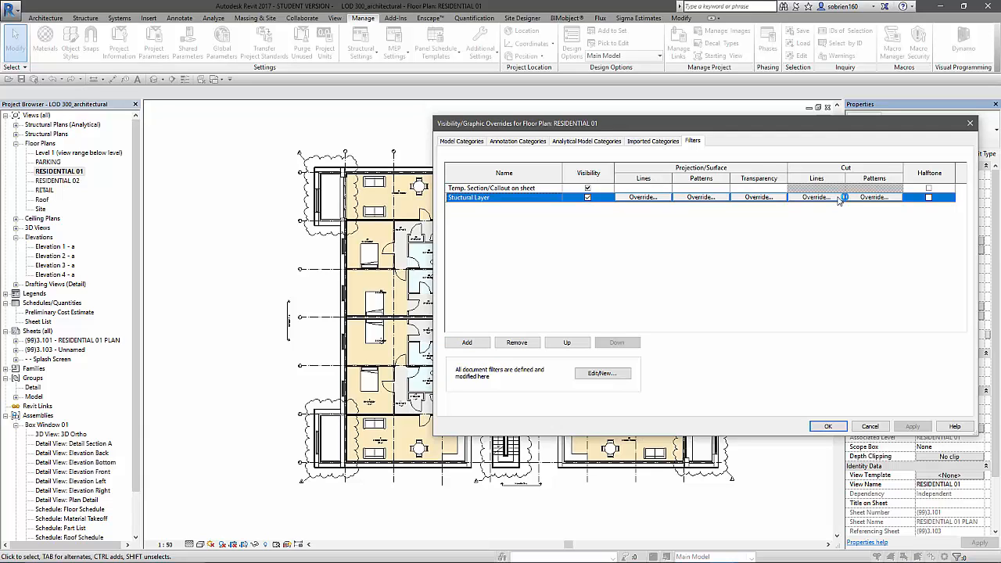
left_click(588, 198)
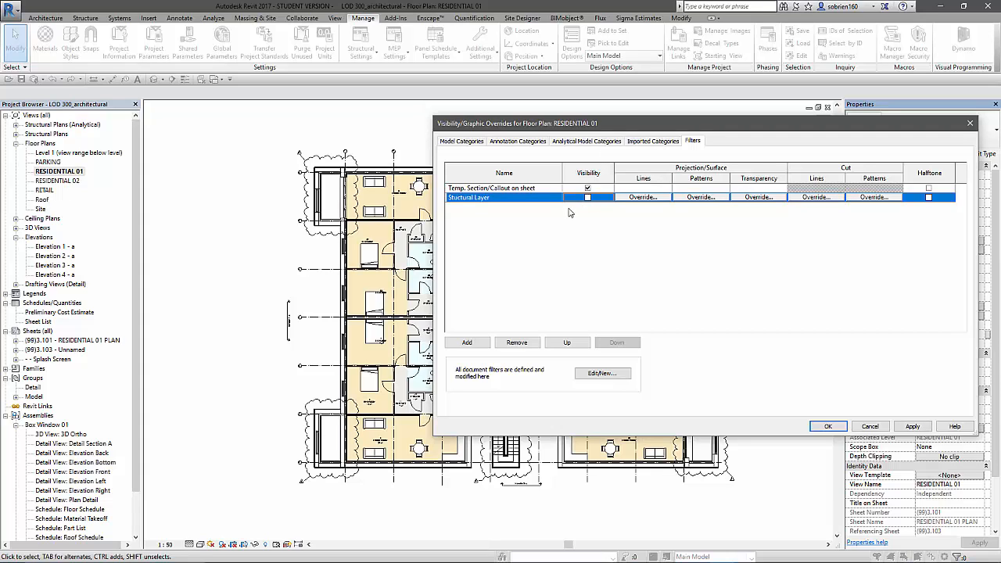
left_click_drag(680, 125, 658, 130)
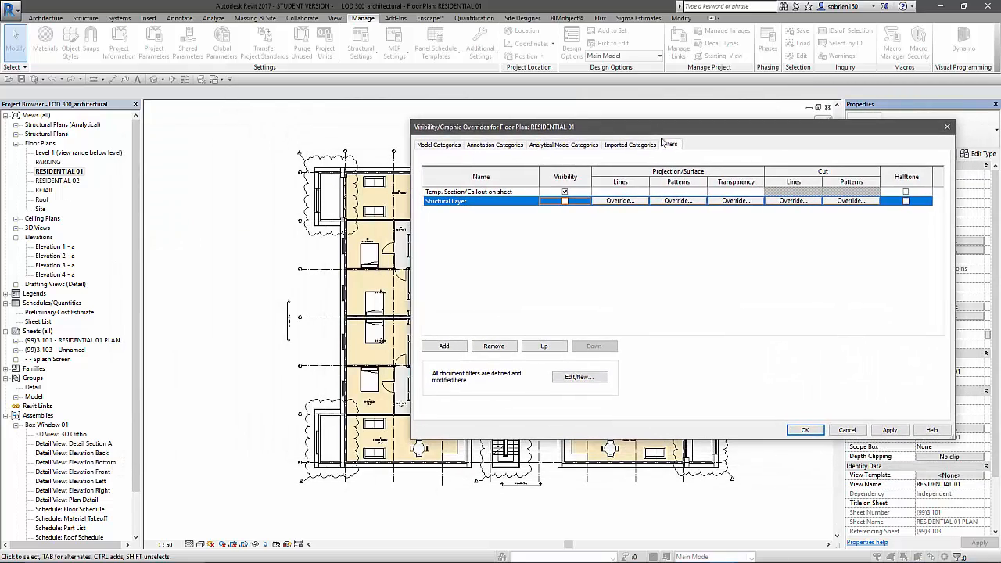
left_click(888, 430)
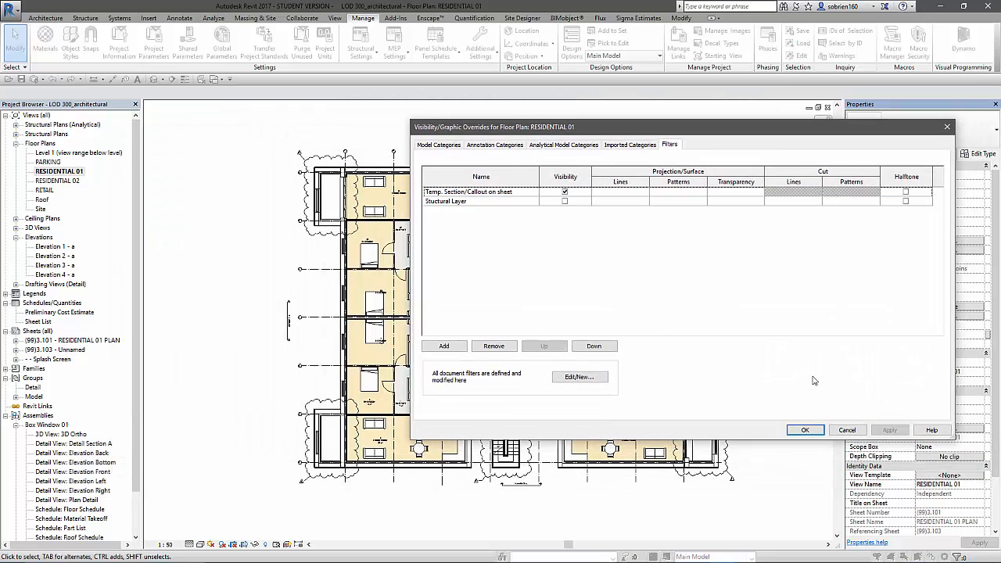
left_click(806, 429)
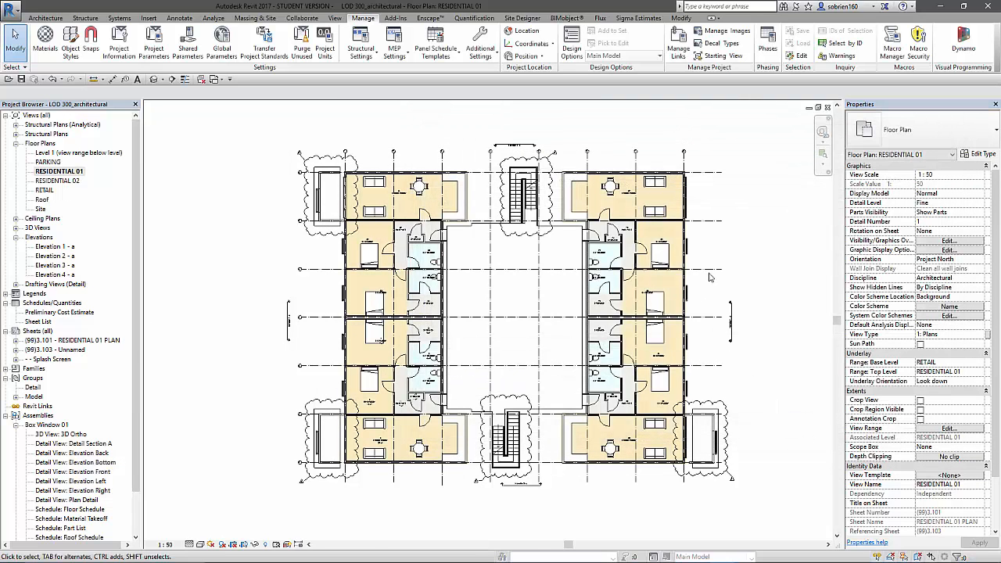
- Examine the exterior wall layers beside the bedrooms and across the filtered RESIDENTIAL 01 floor plan
scroll(659, 242, "up", 6)
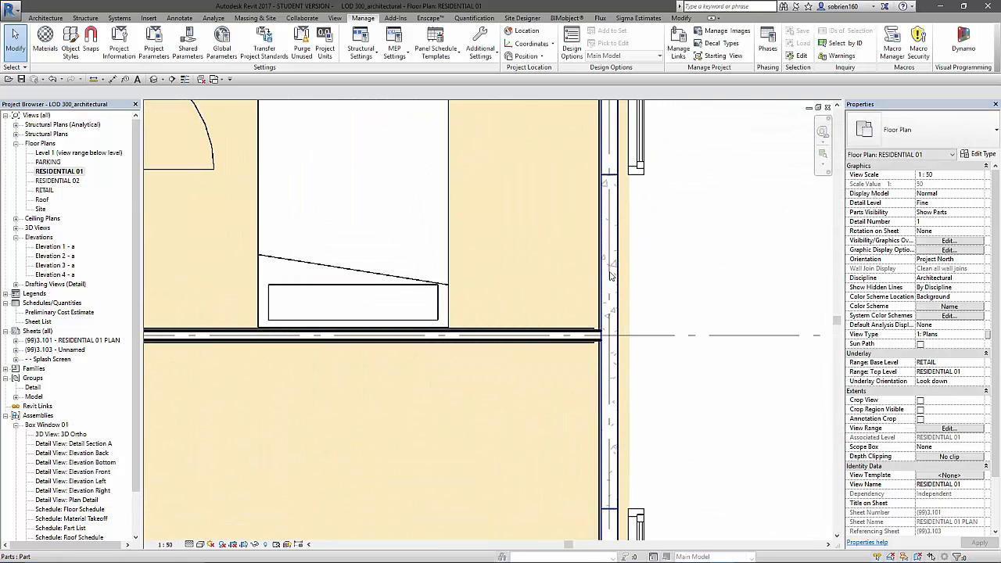
scroll(677, 288, "down", 3)
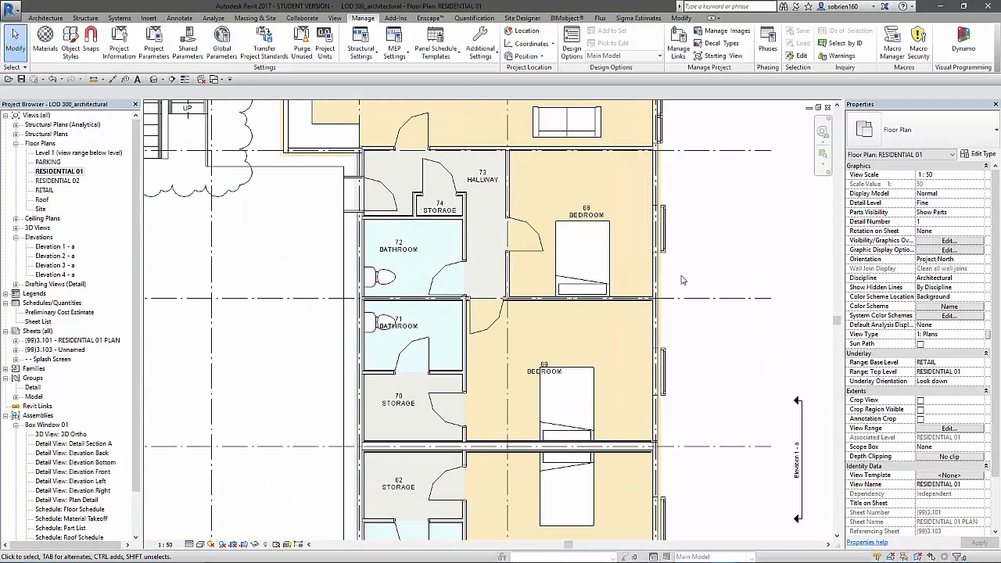
scroll(685, 281, "up", 5)
scroll(583, 302, "down", 4)
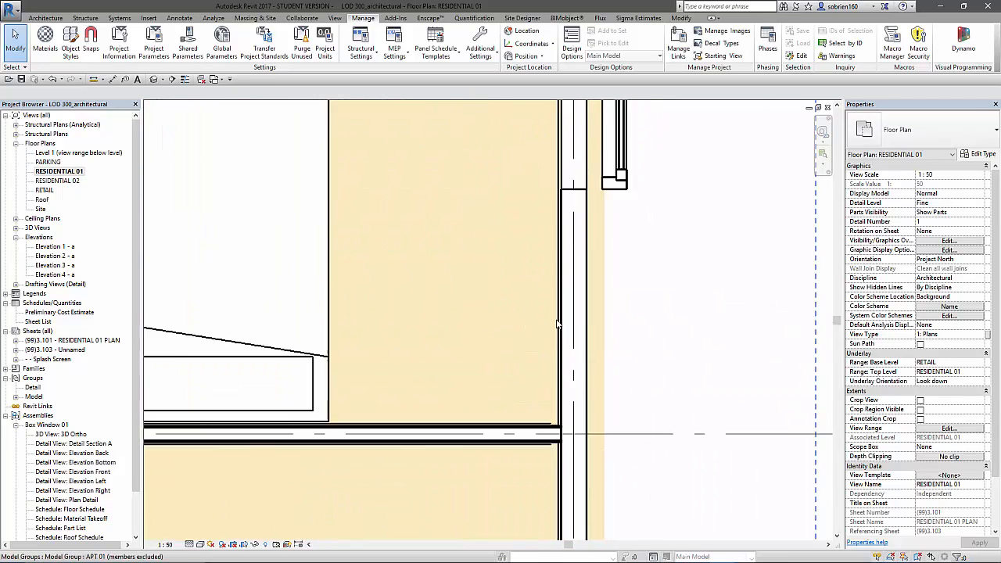
scroll(594, 281, "down", 3)
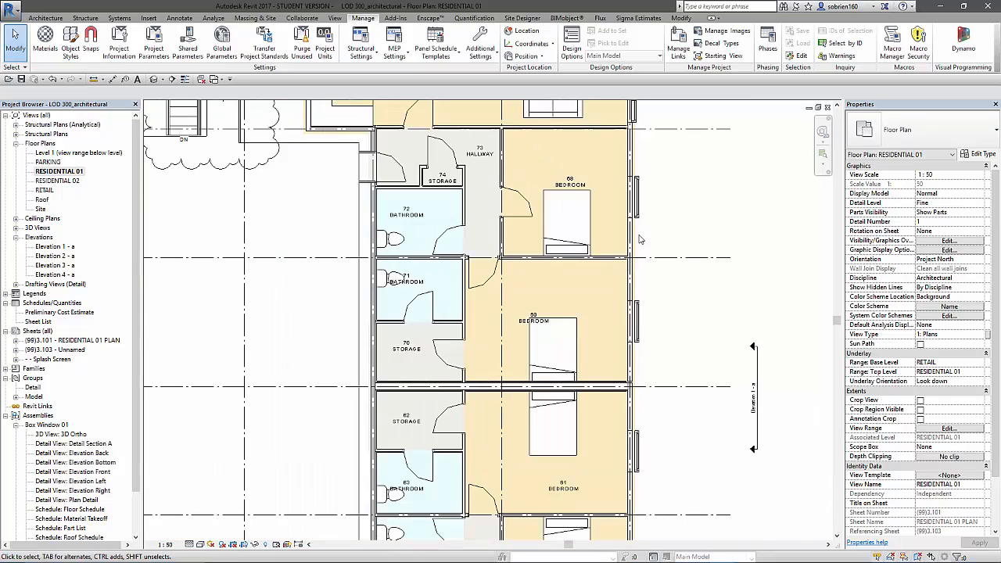
middle_click_drag(642, 241, 657, 212)
scroll(656, 212, "up", 2)
scroll(701, 331, "down", 4)
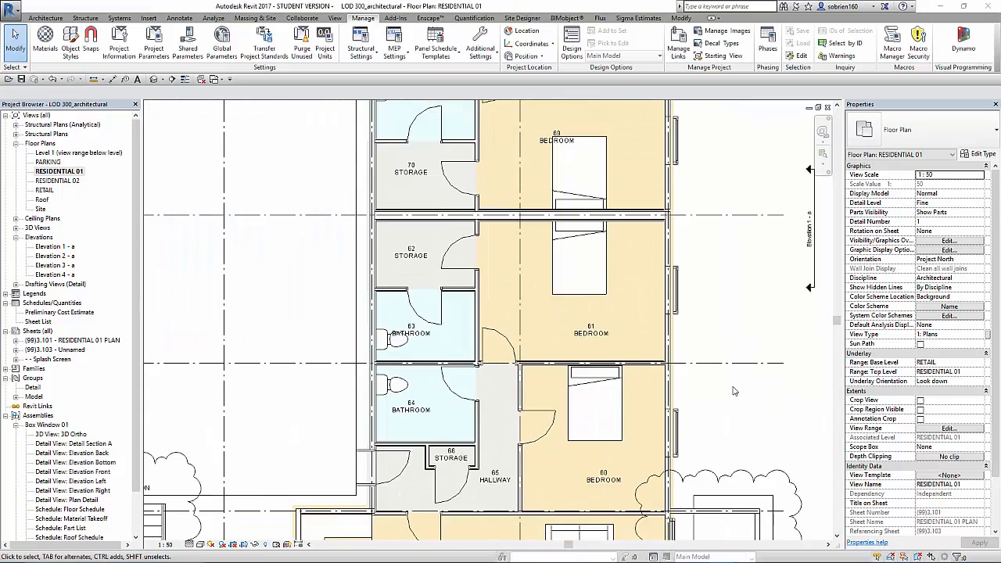
scroll(701, 330, "down", 2)
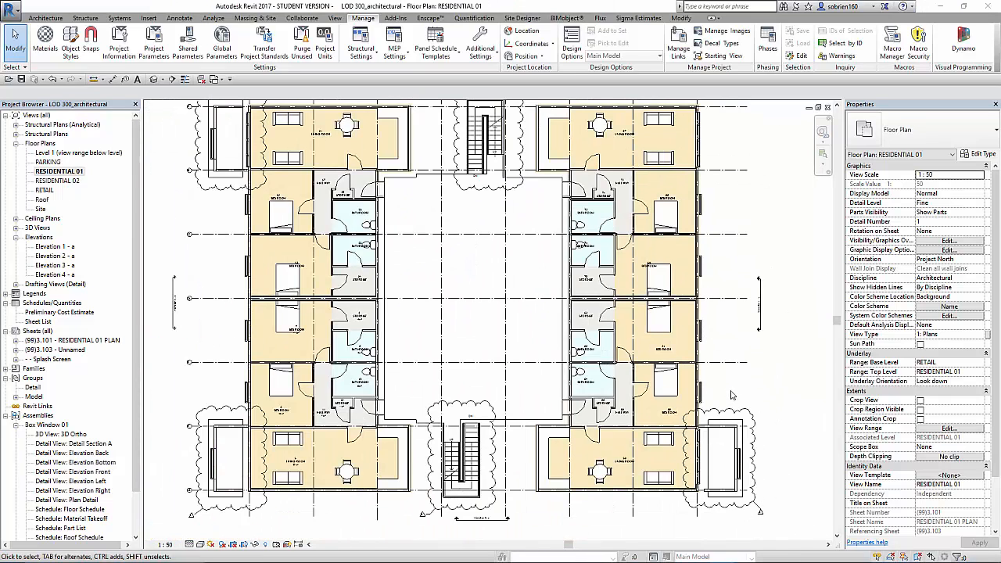
- Select everything in the RESIDENTIAL 01 floor plan and filter the selection down to the Parts category only
scroll(561, 307, "down", 2)
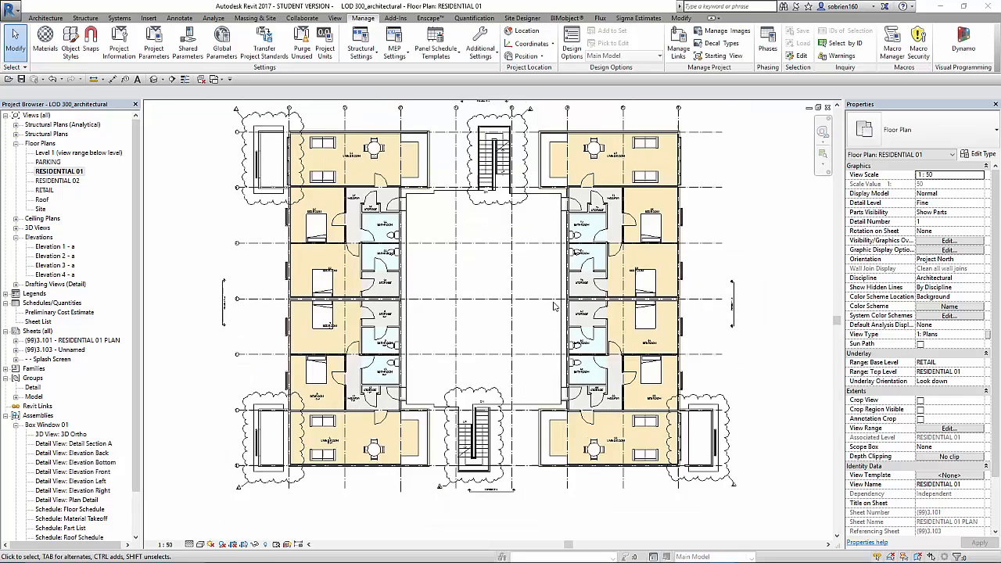
middle_click_drag(572, 306, 590, 299)
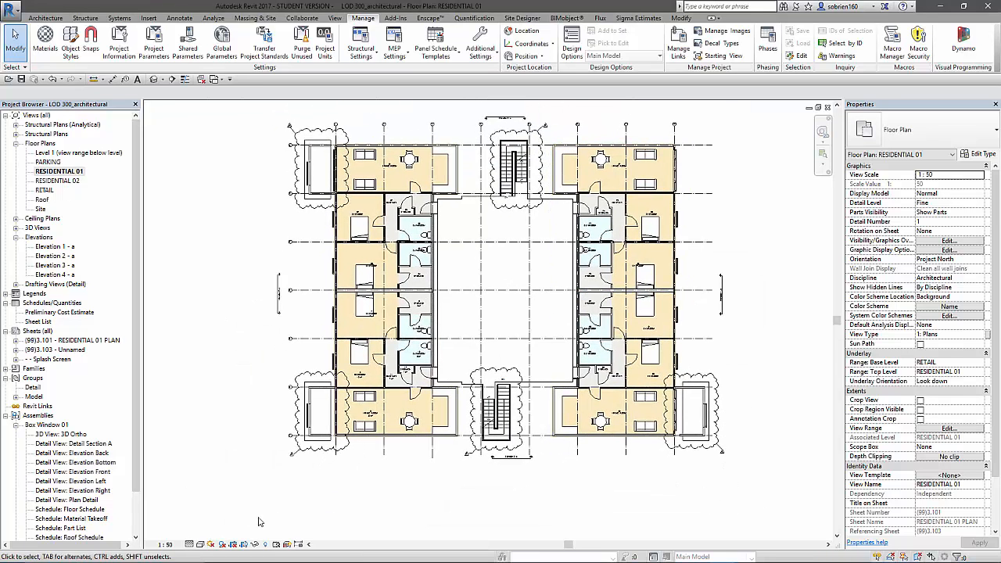
left_click_drag(237, 516, 731, 111)
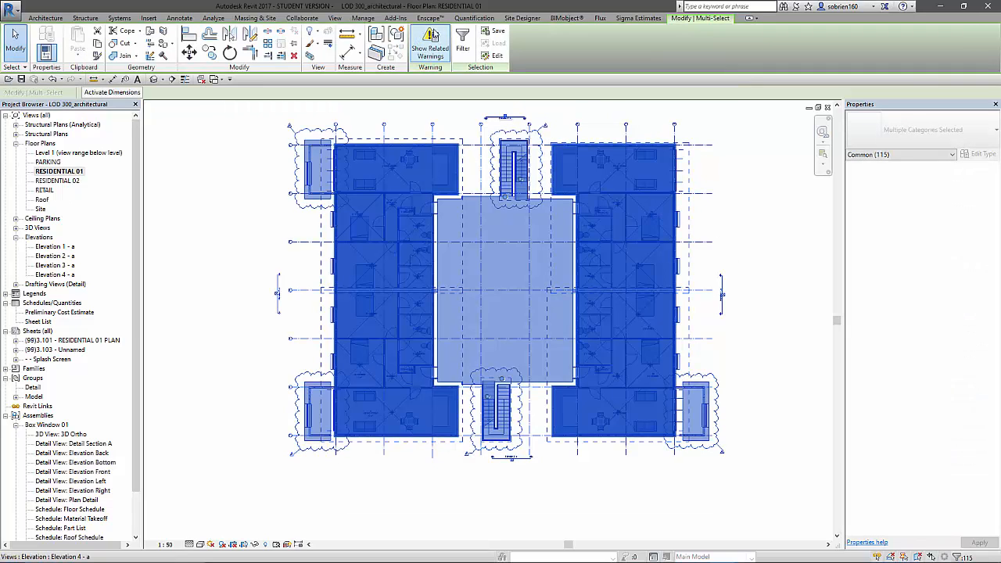
left_click(462, 43)
left_click(556, 238)
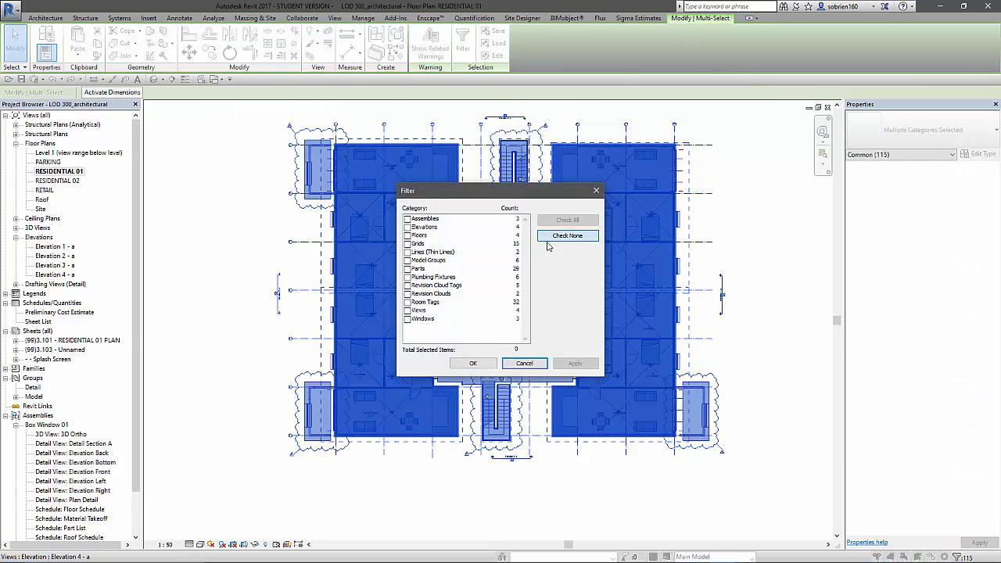
left_click(412, 269)
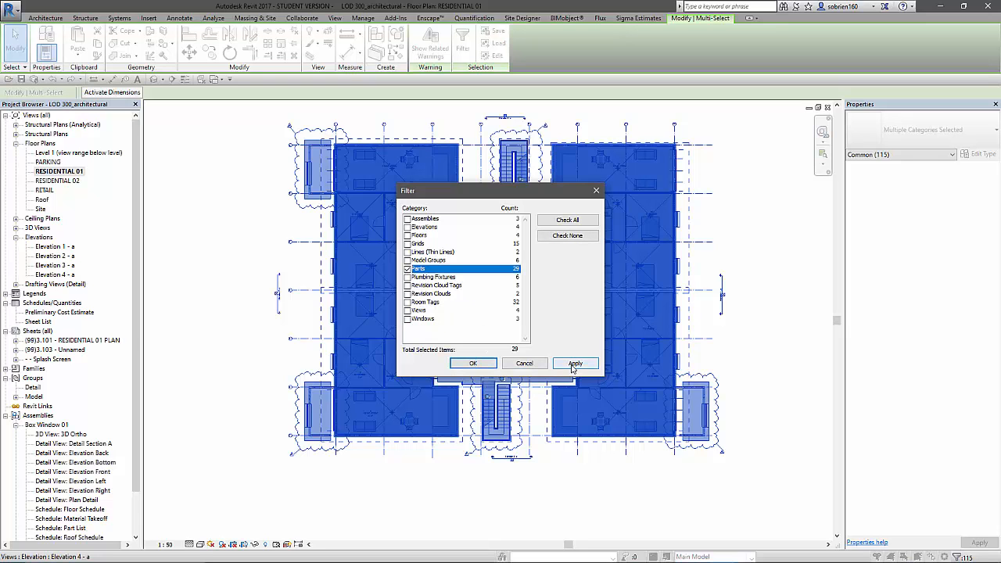
left_click(573, 366)
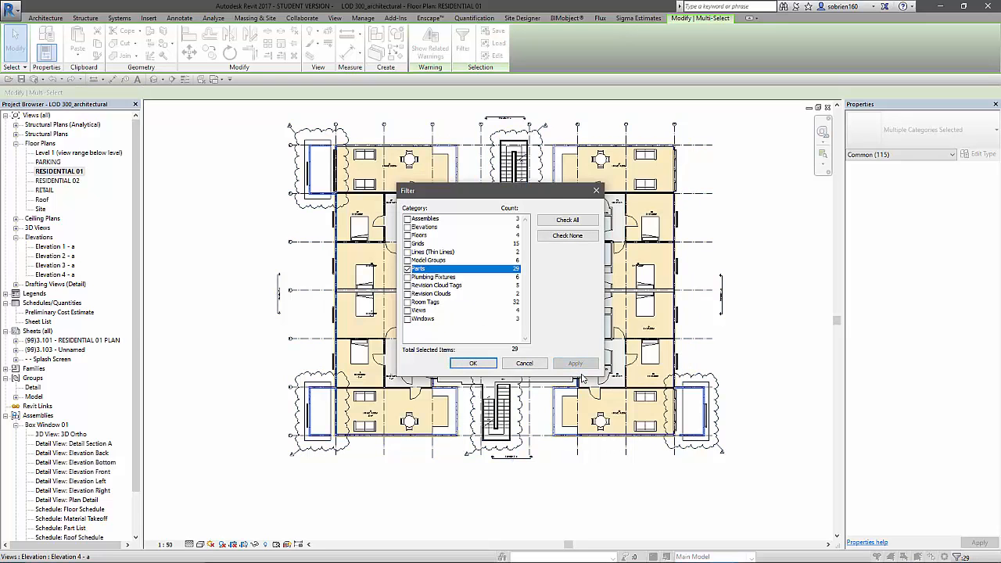
left_click(472, 362)
- Set the 4D_TIMELINING parameter of the selected structural-layer parts to A_110, apply it and clear the selection
scroll(709, 387, "up", 3)
scroll(649, 371, "up", 6)
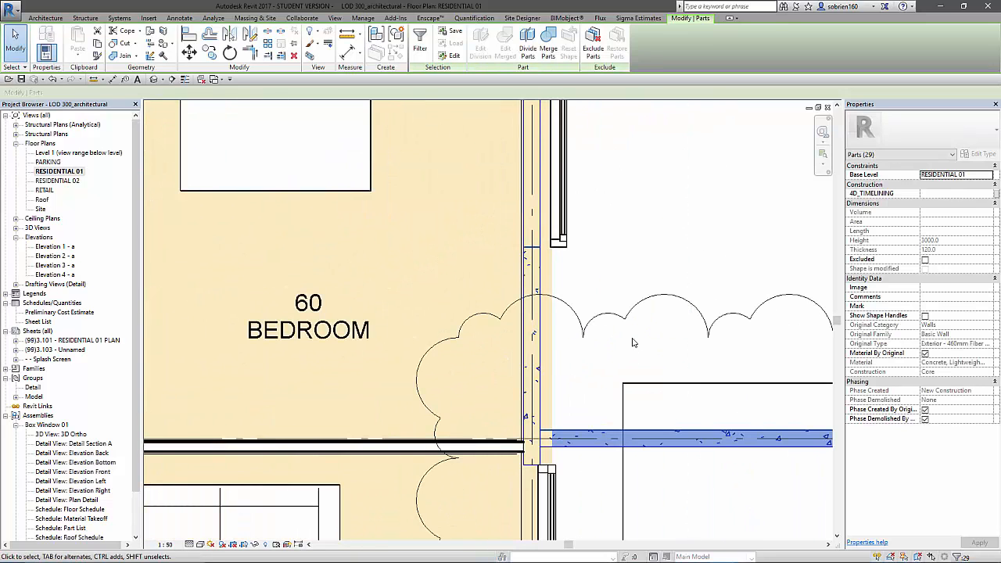
scroll(571, 348, "down", 5)
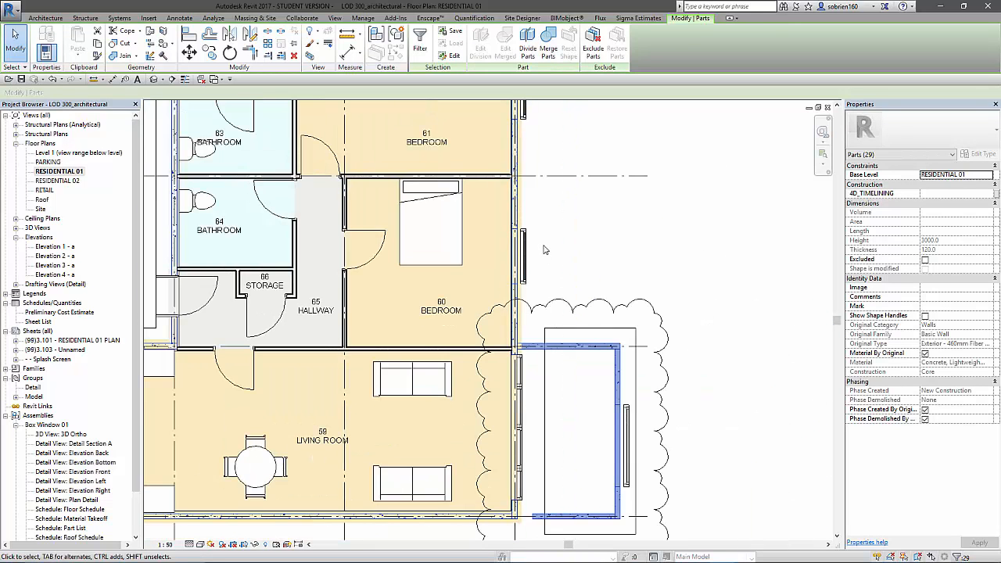
scroll(574, 285, "down", 2)
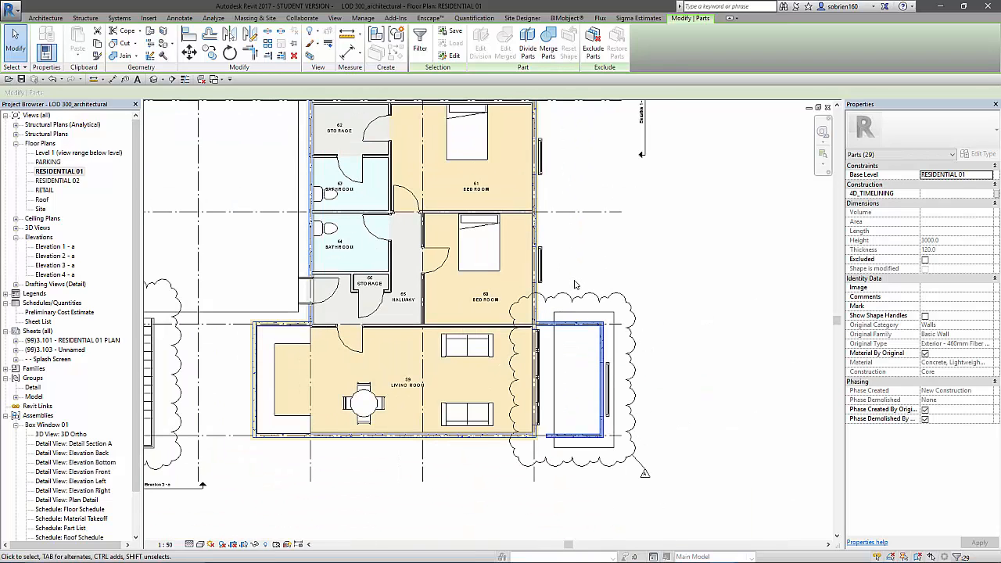
left_click(940, 193)
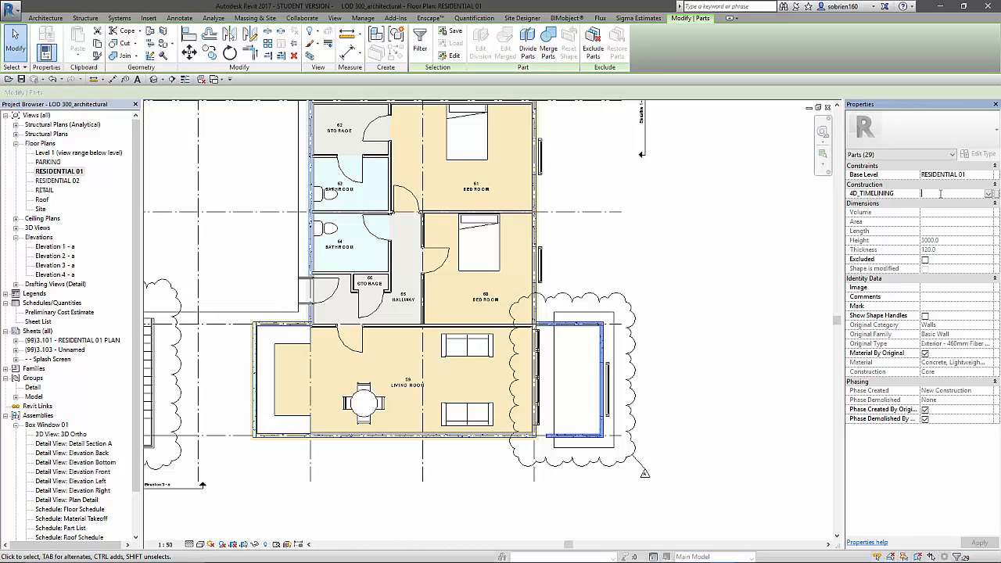
type("A_110")
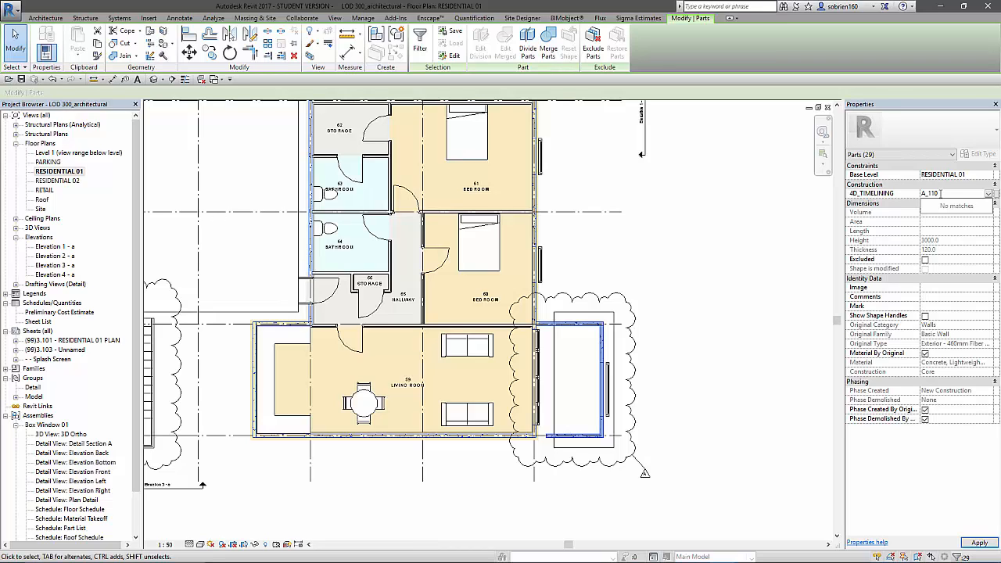
type("_")
left_click(946, 493)
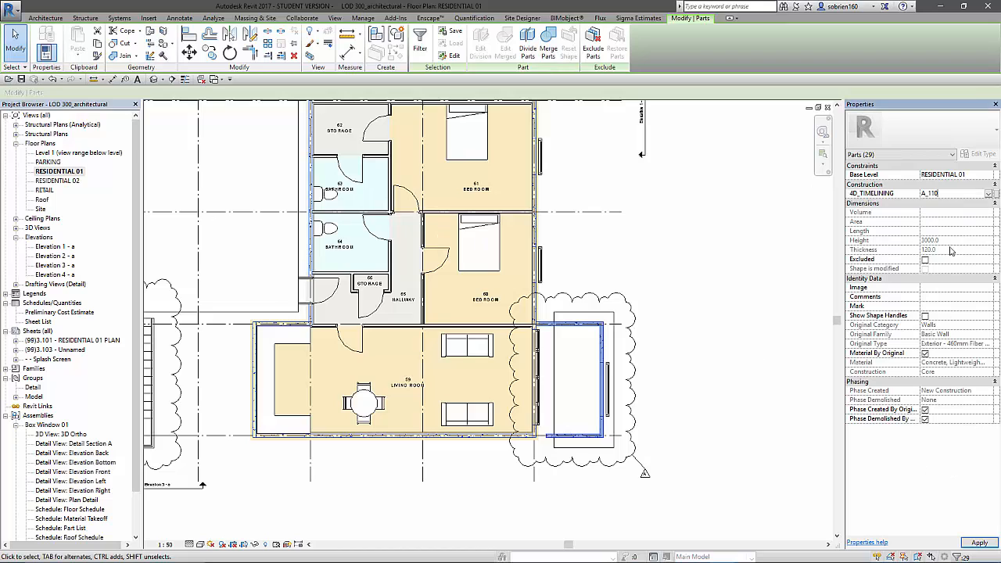
left_click(977, 543)
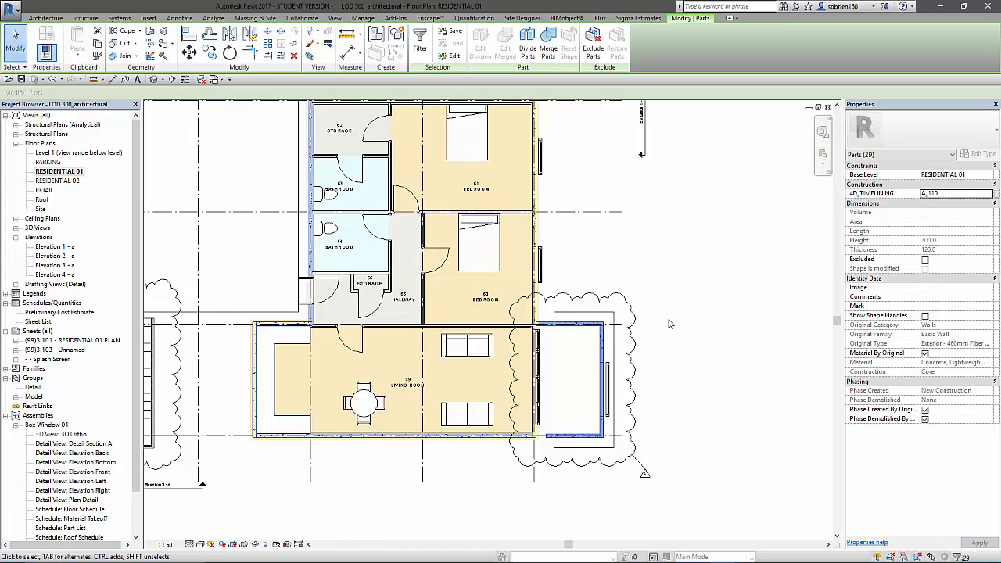
middle_click_drag(670, 325, 686, 366)
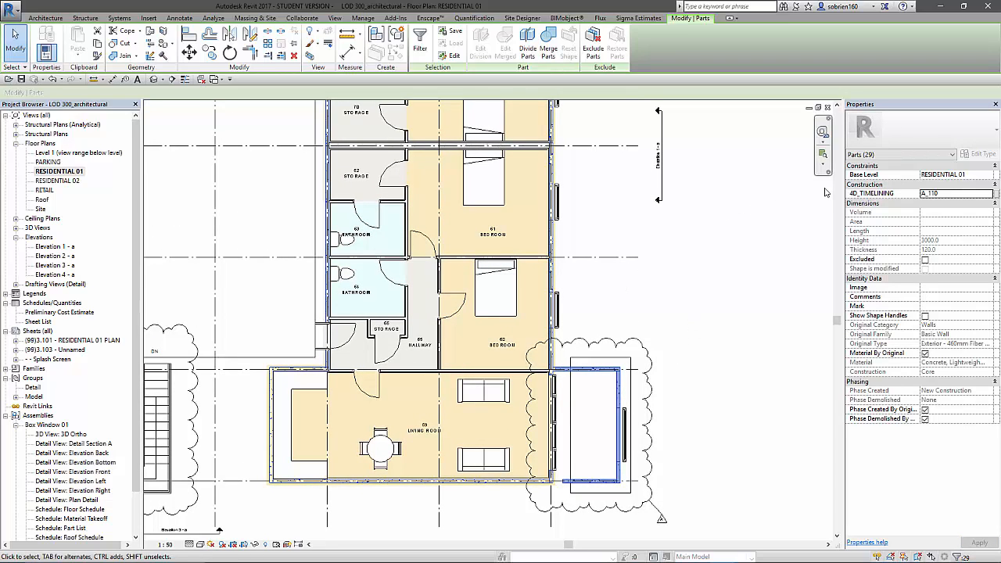
scroll(742, 258, "down", 1)
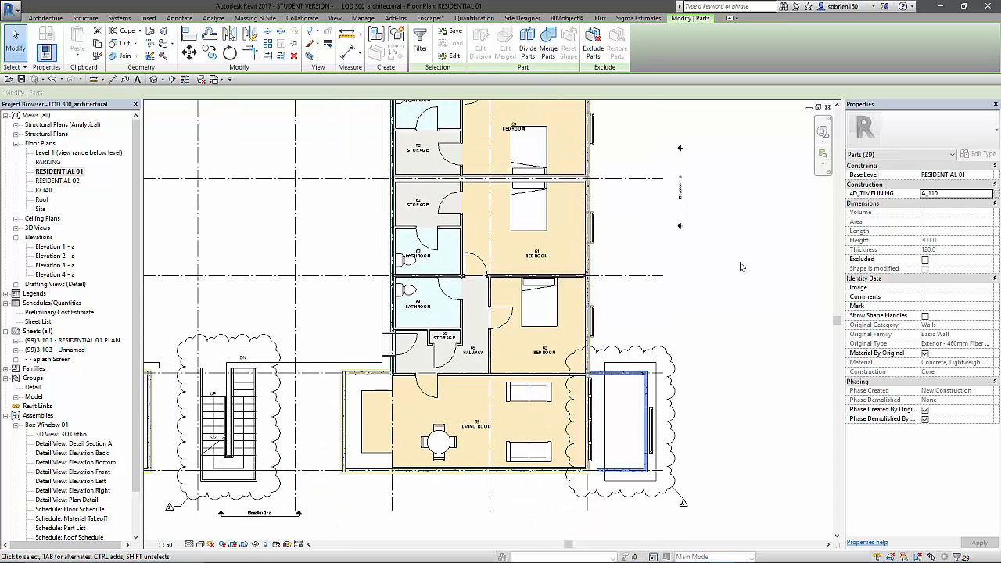
left_click(742, 267)
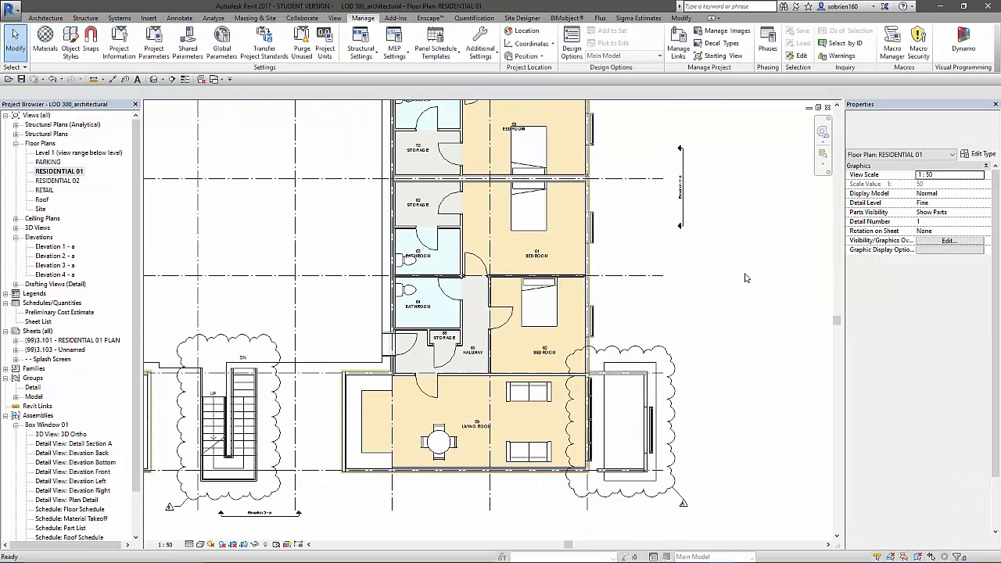
- Open the filter definitions from the RESIDENTIAL 01 view's graphic overrides and duplicate the Stuctural Layer filter three times
left_click(946, 241)
left_click(669, 146)
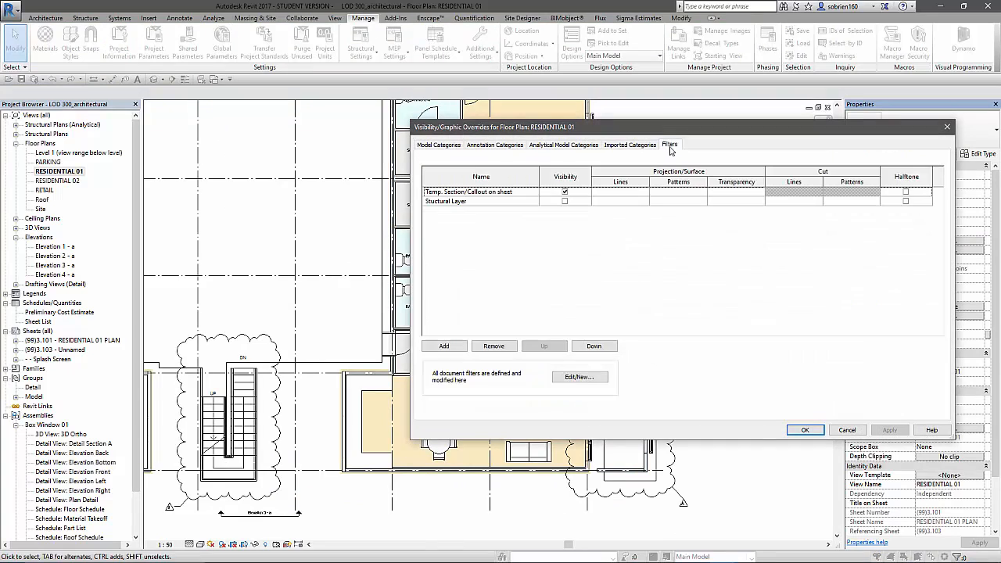
left_click(461, 347)
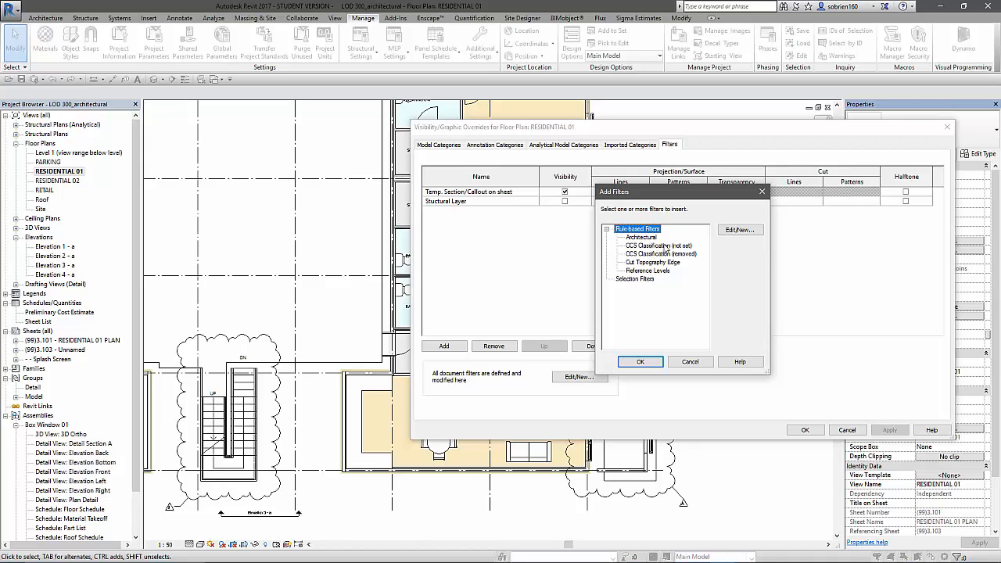
left_click(742, 229)
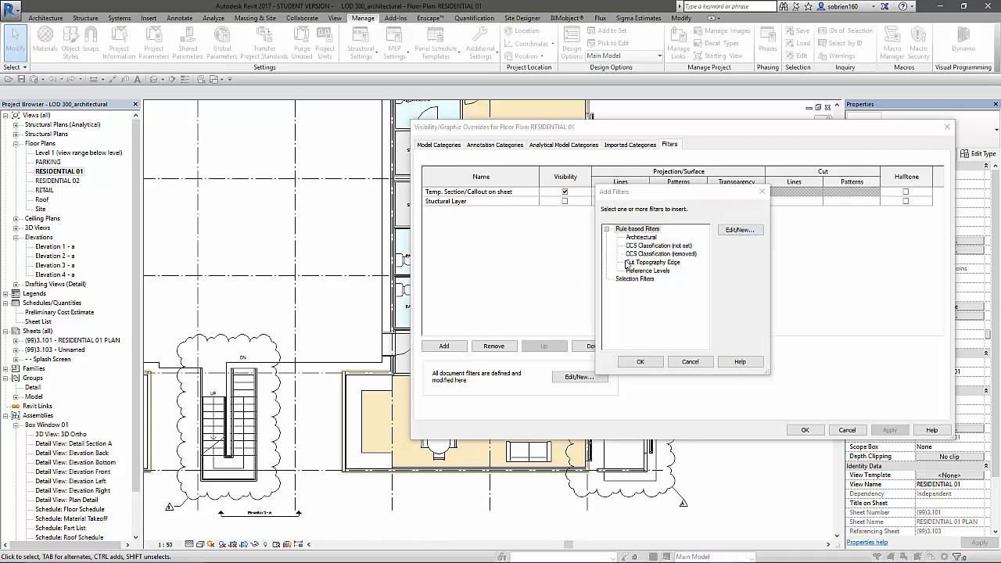
left_click(569, 262)
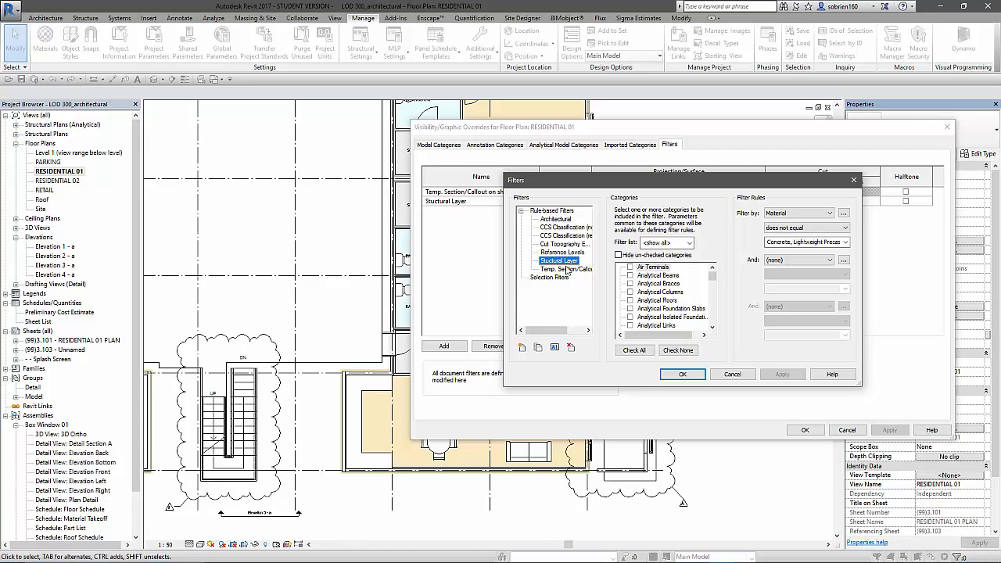
left_click(537, 348)
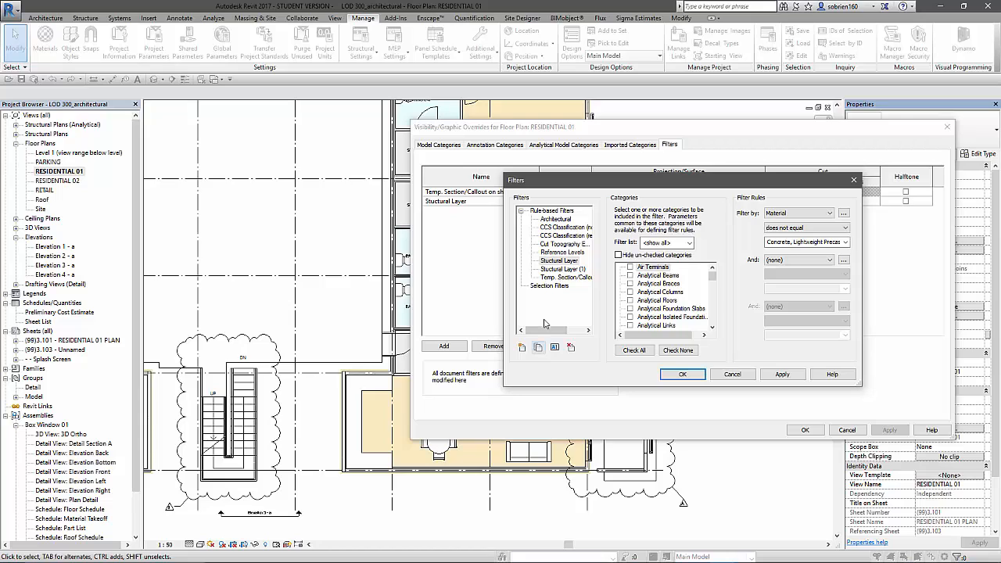
left_click(538, 347)
left_click(538, 348)
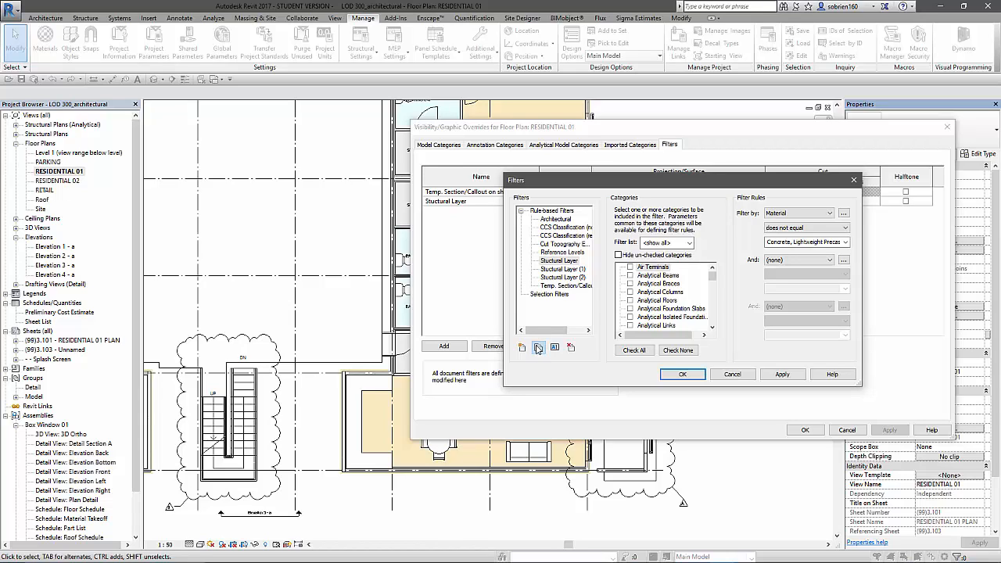
- Rename the first copy of the Stuctural Layer filter to Insulation Layer
left_click(559, 269)
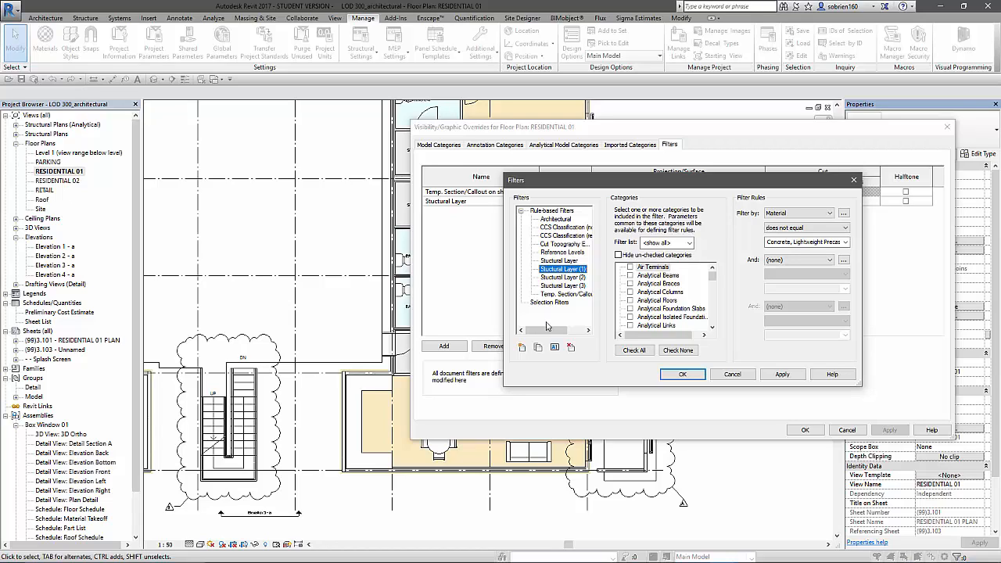
left_click(554, 347)
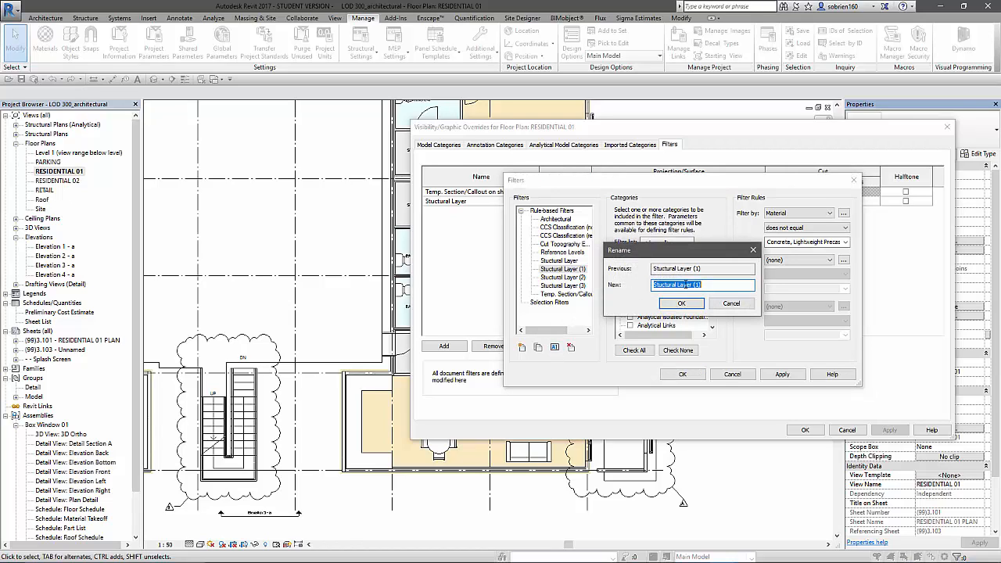
type("S")
left_click(680, 302)
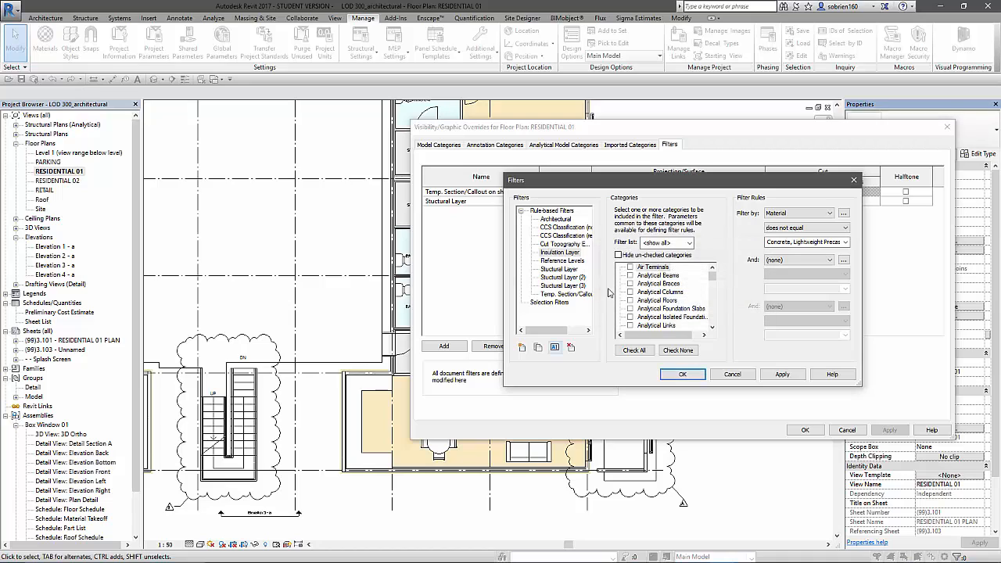
- Rename the second copy of the Stuctural Layer filter to Cladding Layer
left_click(570, 277)
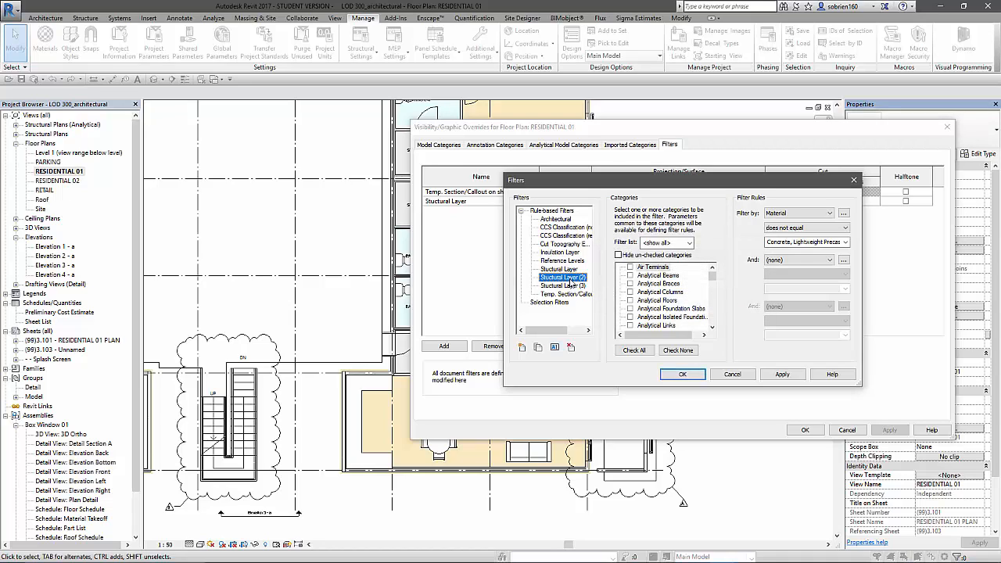
left_click(554, 346)
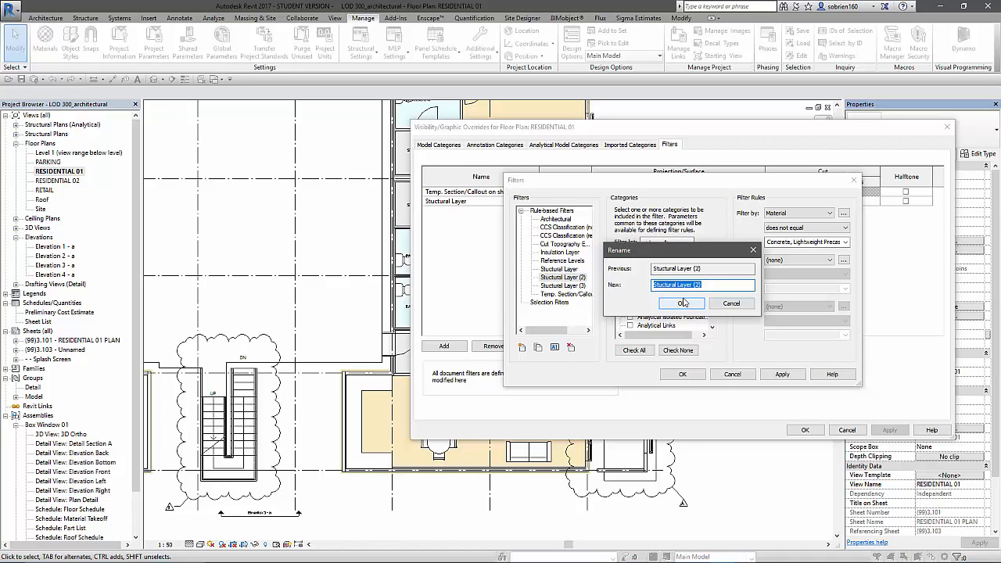
type("Cladding Layer")
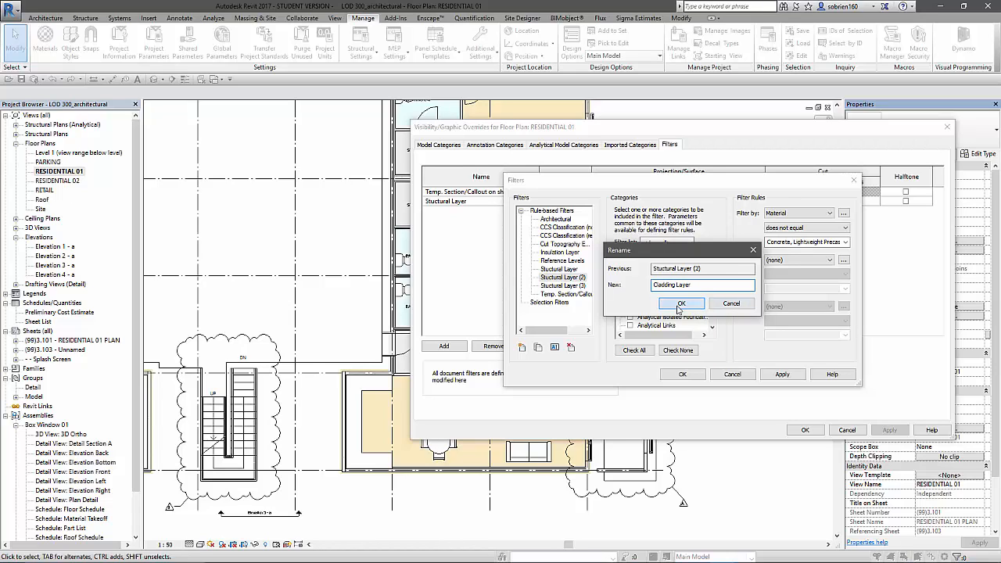
left_click(680, 304)
- Rename the third copy of the Stuctural Layer filter to Internal Finish Layer
left_click(572, 286)
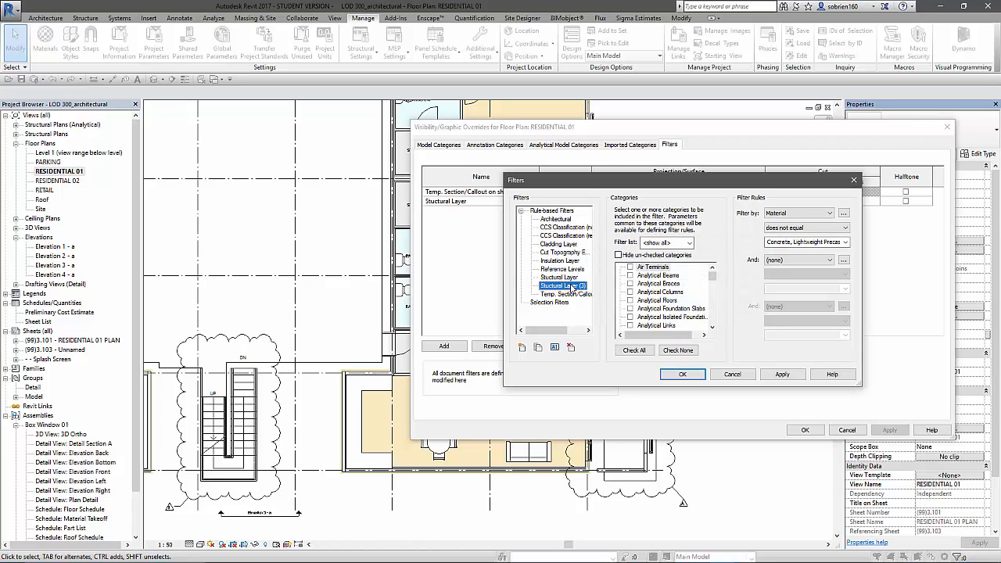
left_click(555, 346)
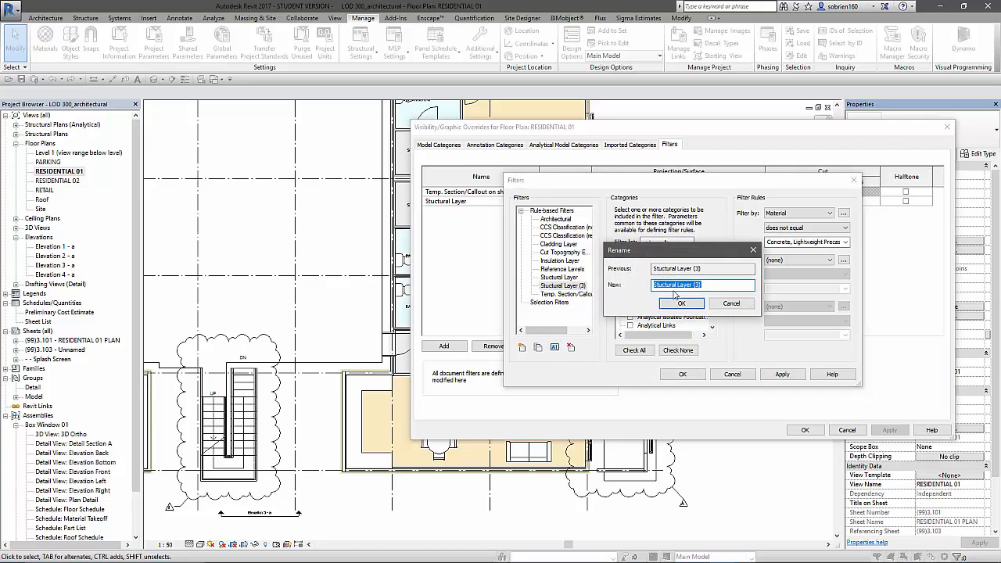
type("Internal Finish")
left_click(681, 303)
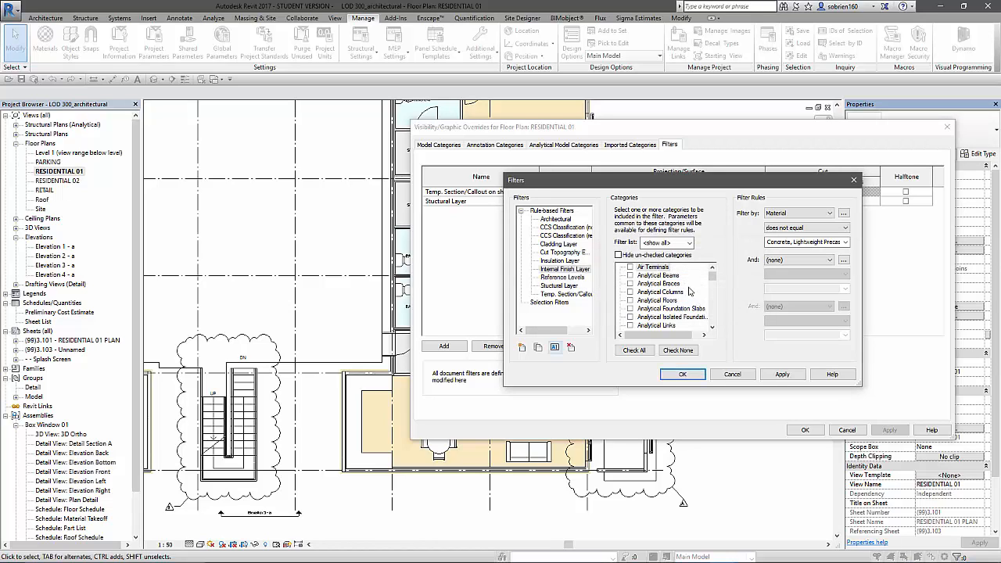
- Set the Internal Finish Layer filter rule to Material does not equal Gypsum Plasterboard and apply it
left_click(564, 269)
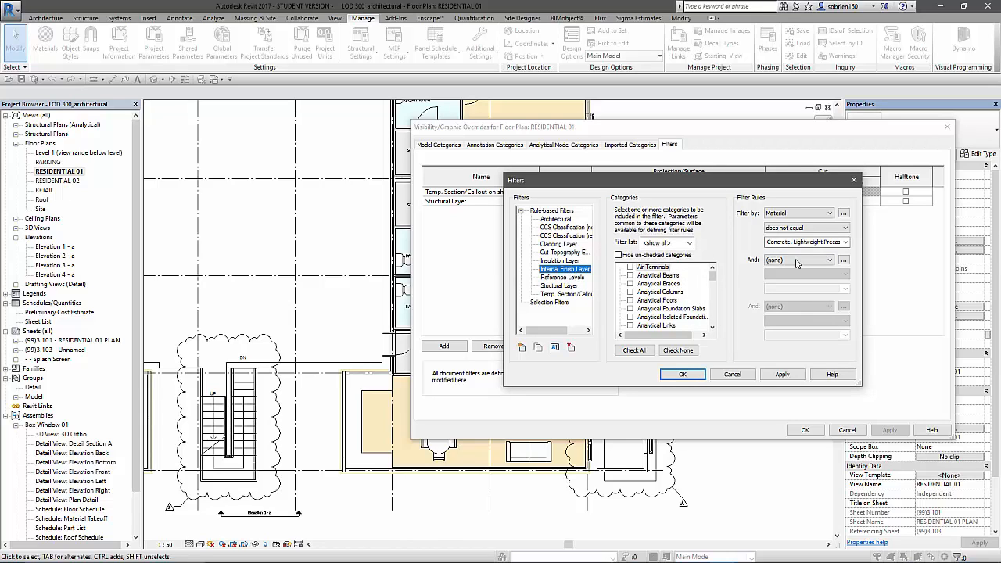
left_click(845, 243)
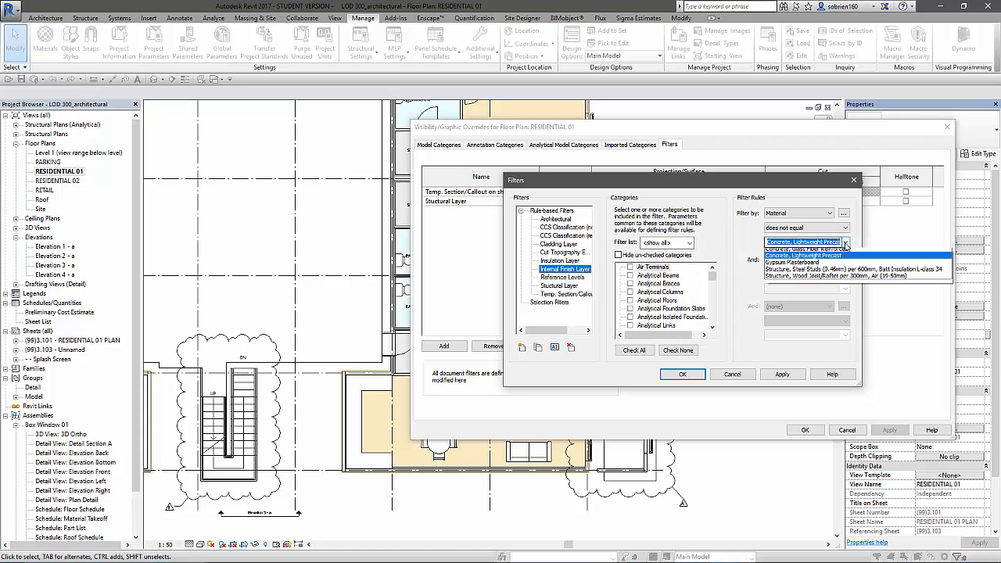
left_click(812, 272)
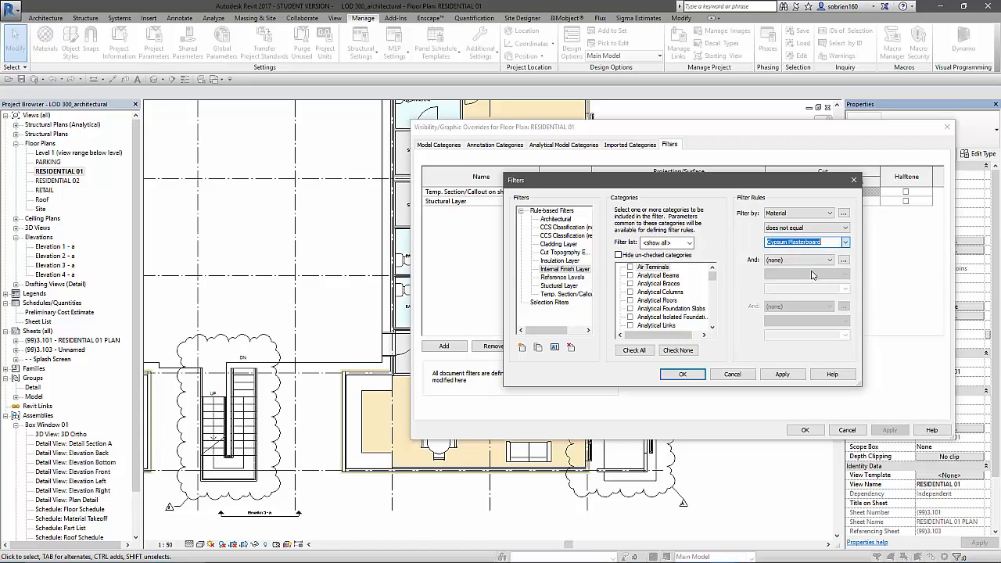
left_click(773, 375)
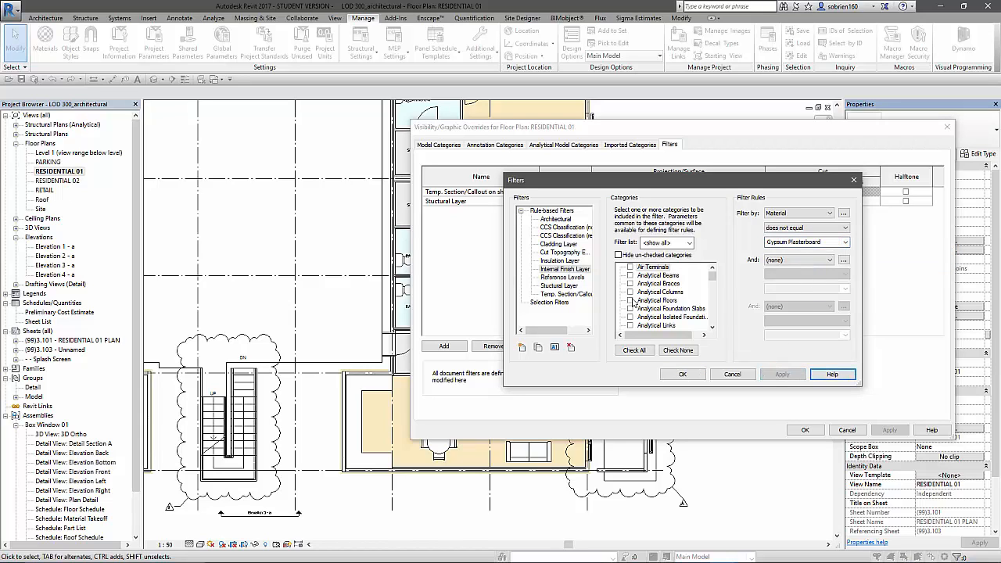
- Set the Cladding Layer filter rule to Material does not equal Concrete, Glass Fiber Reinforced and confirm the filter definitions
left_click(558, 244)
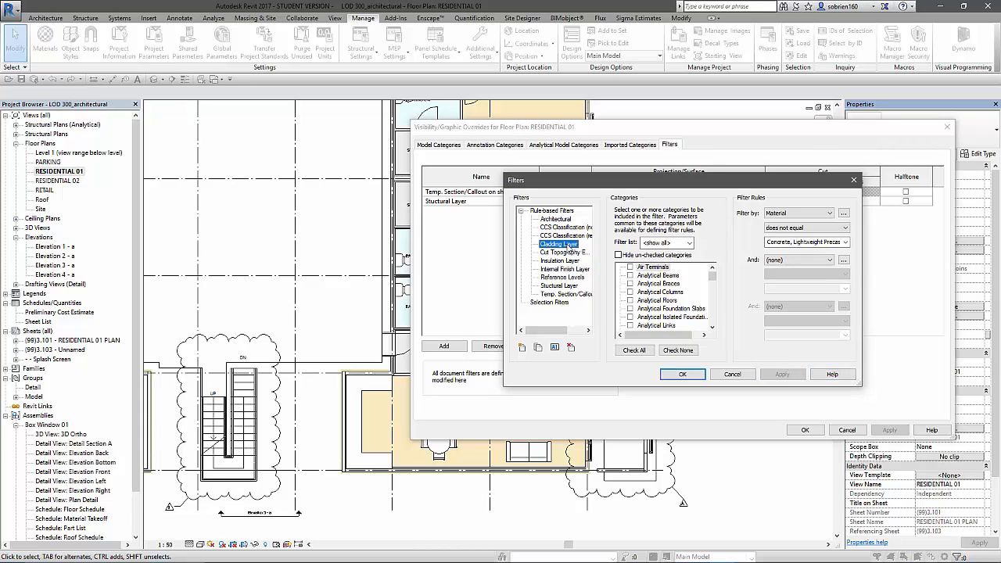
left_click(845, 242)
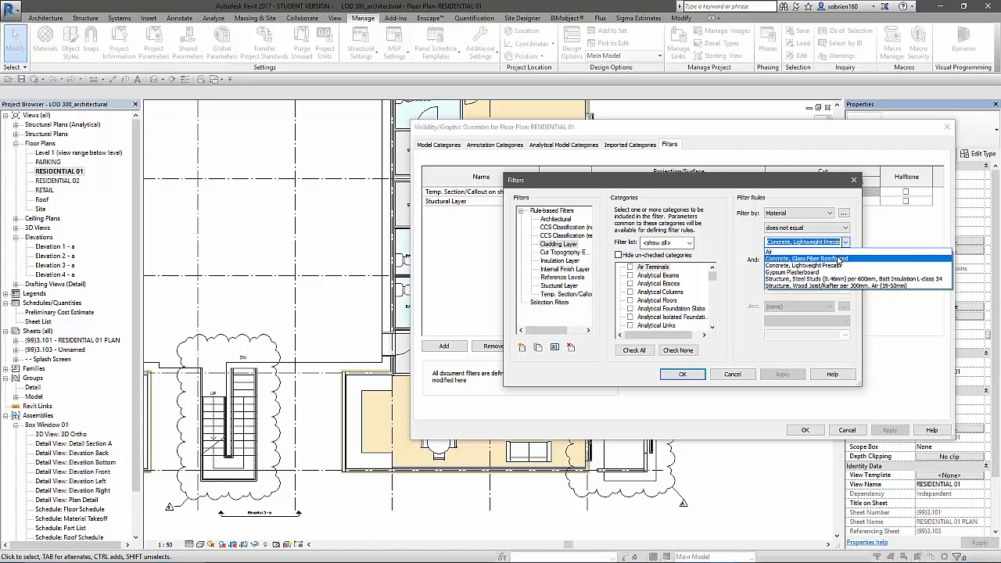
left_click(839, 259)
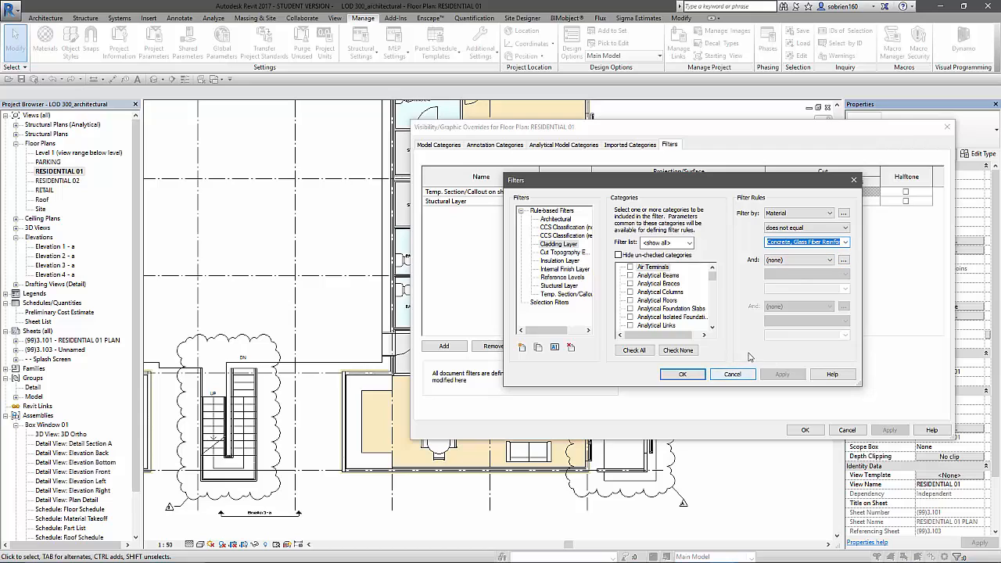
left_click(578, 246)
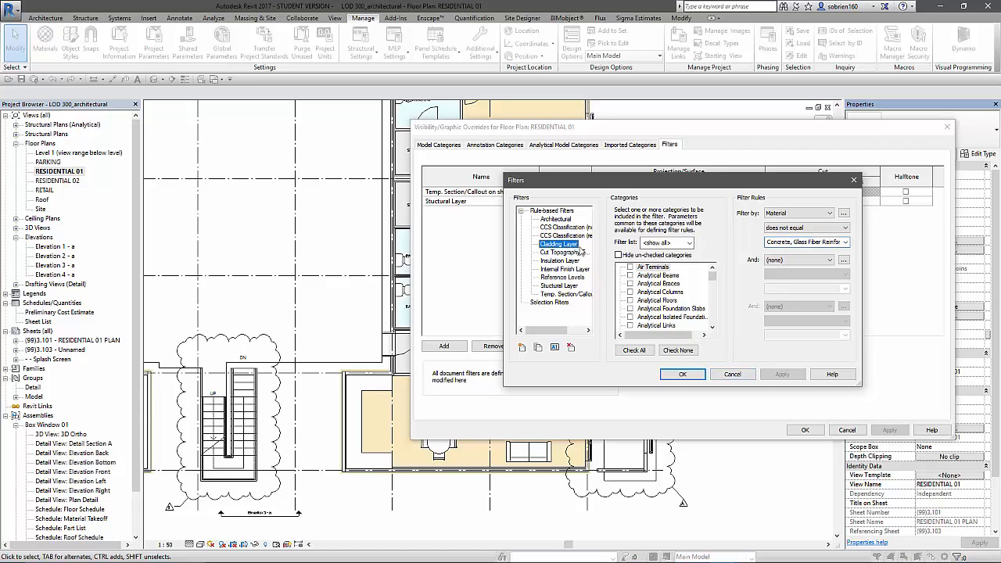
left_click(845, 242)
left_click(823, 260)
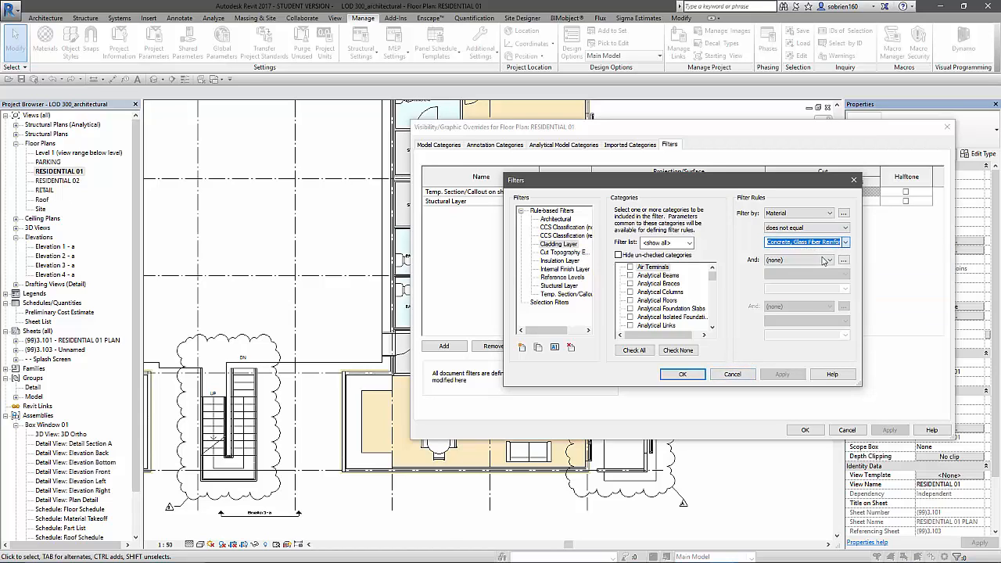
left_click(681, 374)
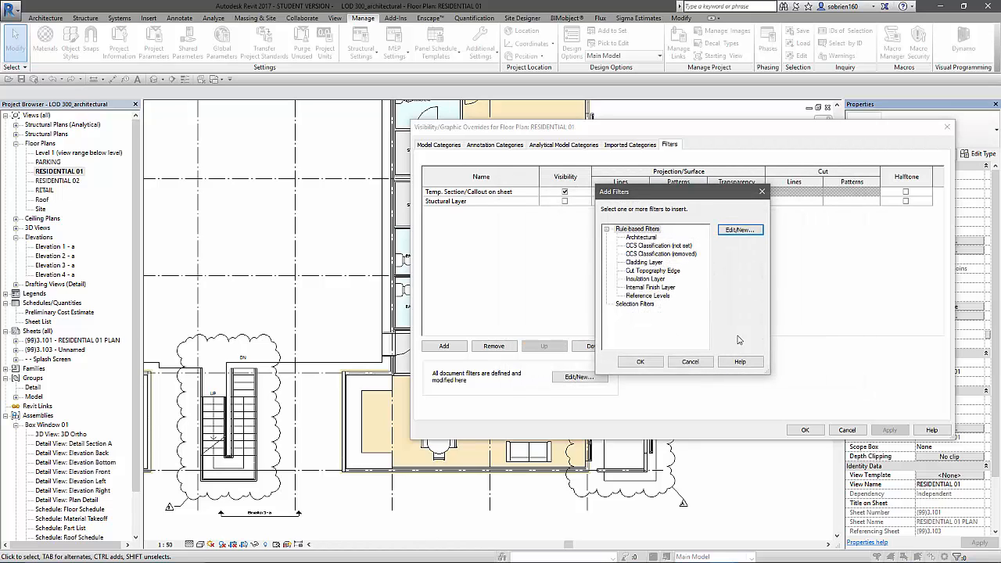
- Set the Insulation Layer filter rule to Material does not equal Structure, Steel Studs (0.46mm) per 600mm, Batt Insulation L-class 34
left_click(736, 232)
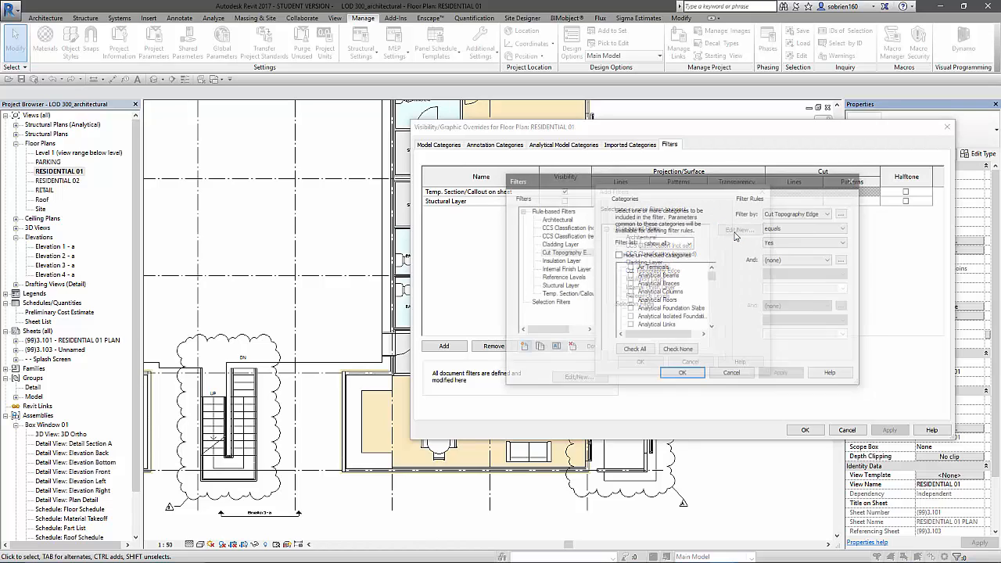
left_click(558, 243)
left_click(568, 261)
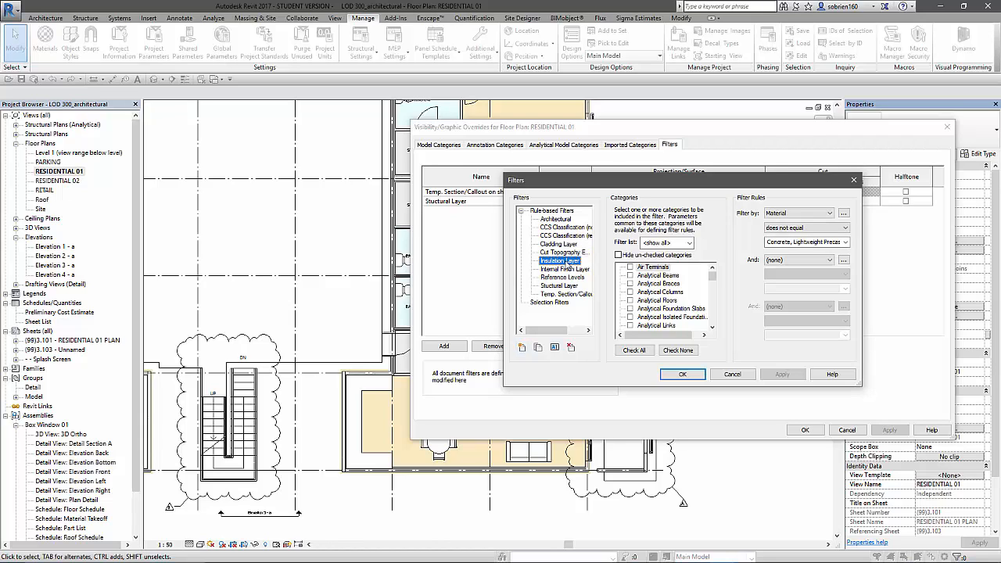
left_click(845, 242)
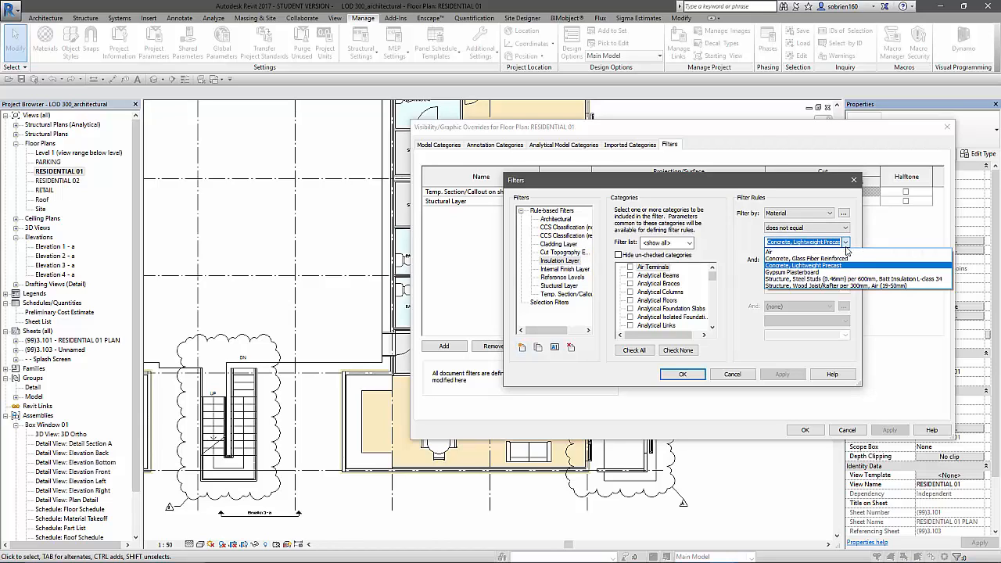
left_click(807, 279)
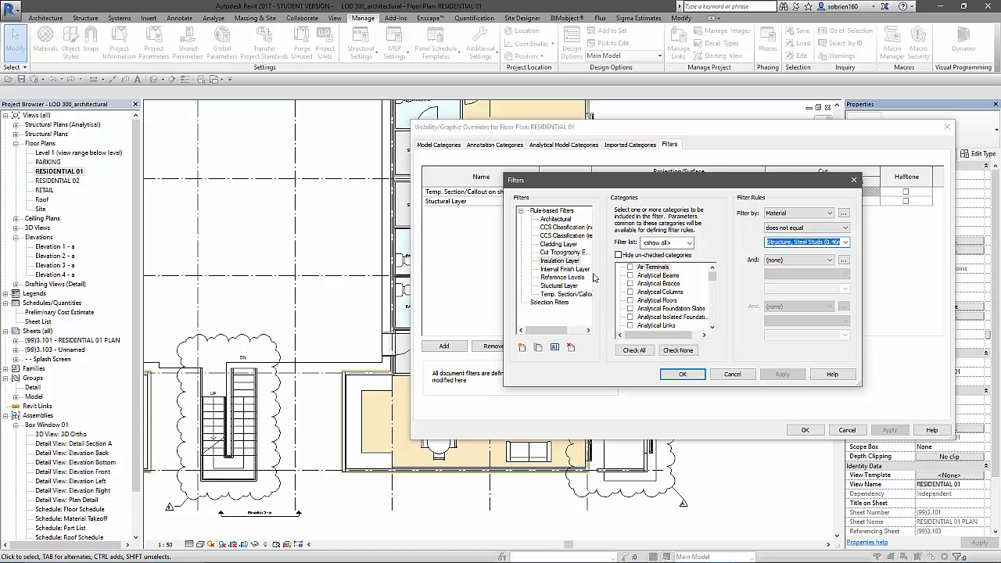
left_click(576, 261)
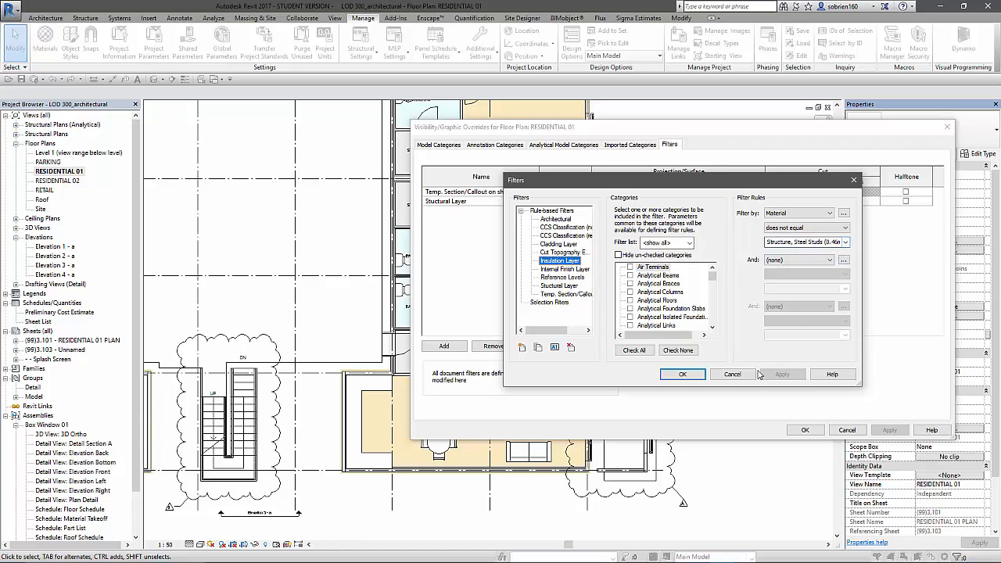
left_click(843, 243)
left_click(750, 340)
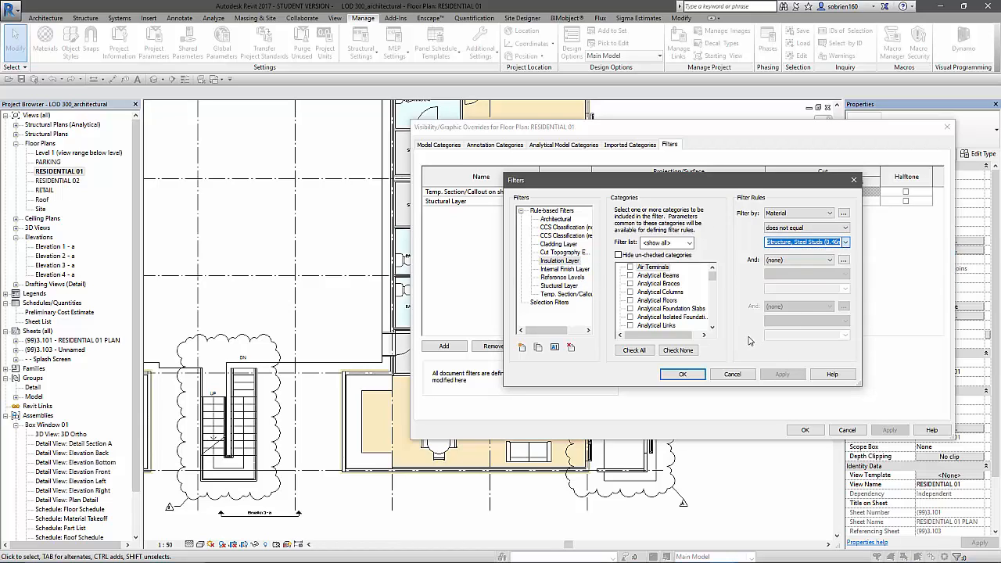
left_click(681, 374)
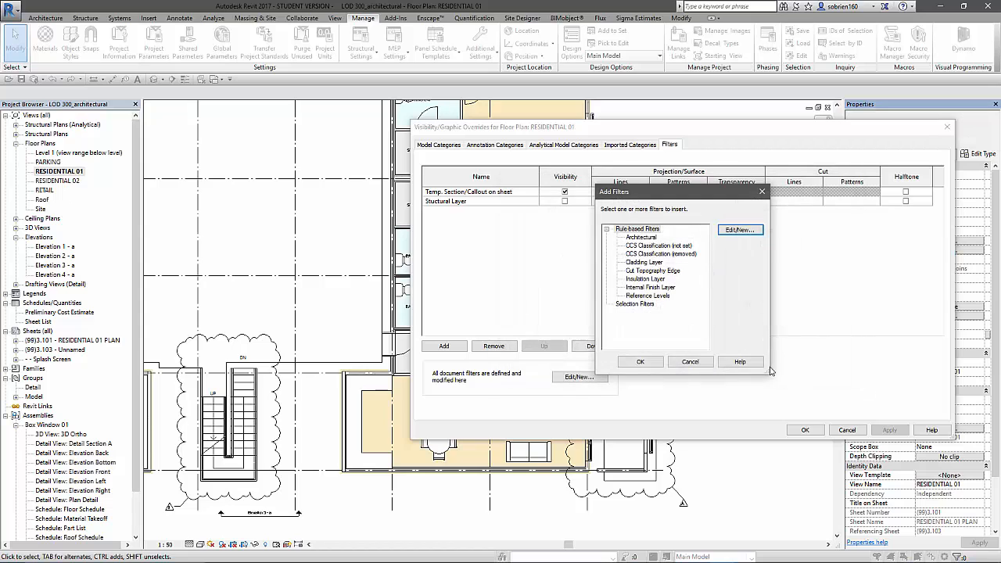
- Check the material rules of the Cladding, Insulation, Internal Finish and Stuctural Layer filters without adding any filter to the view
left_click(739, 230)
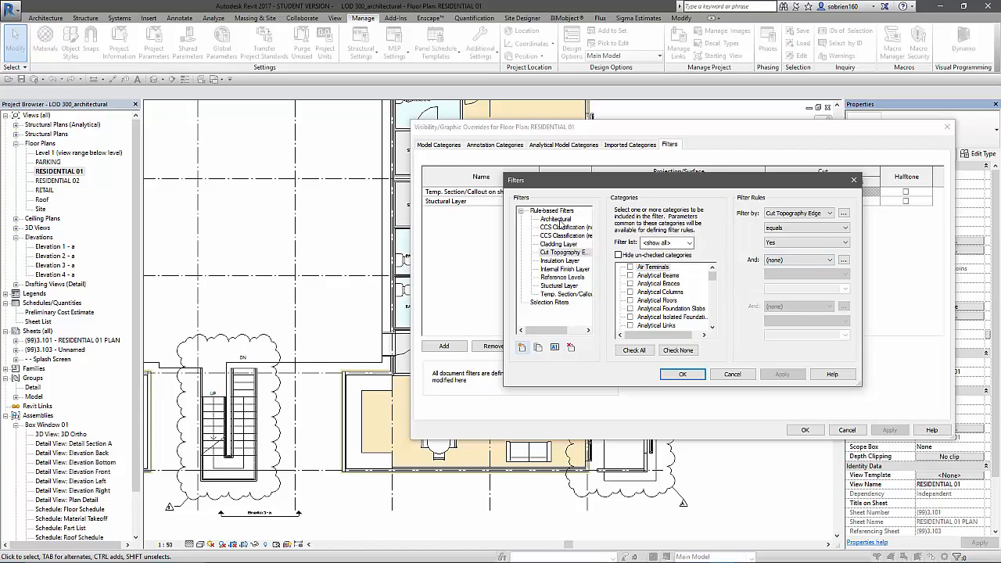
left_click(558, 245)
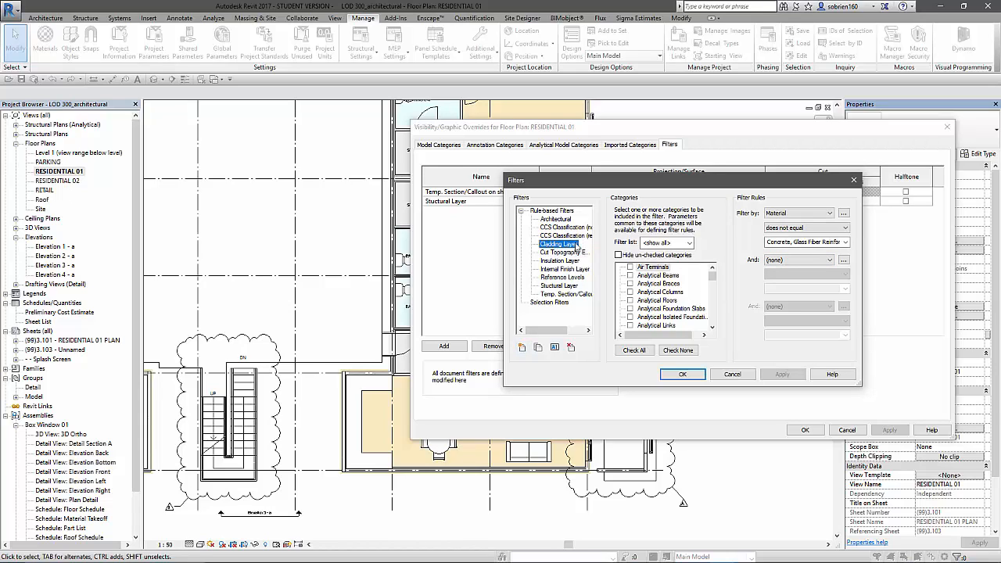
left_click(560, 261)
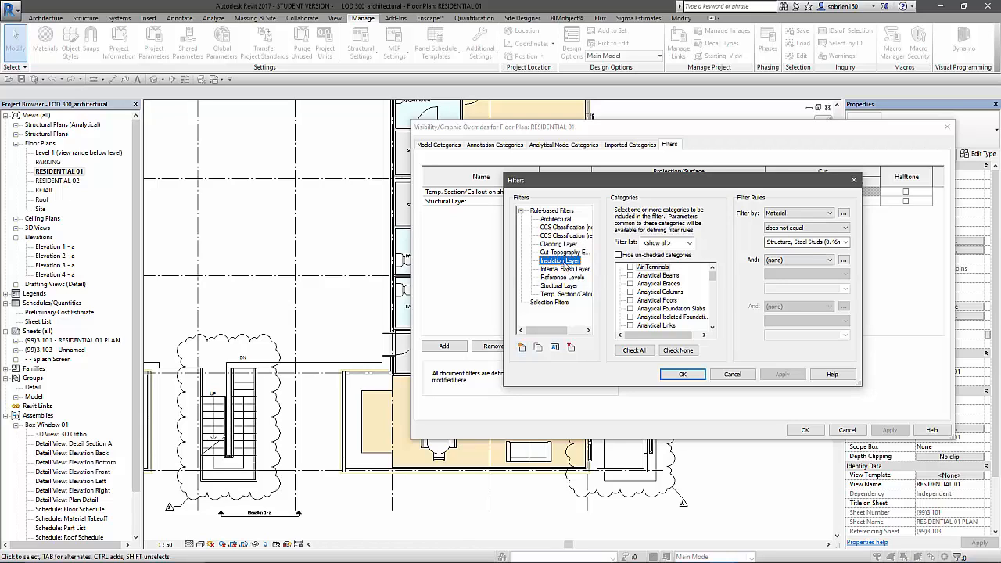
left_click(844, 243)
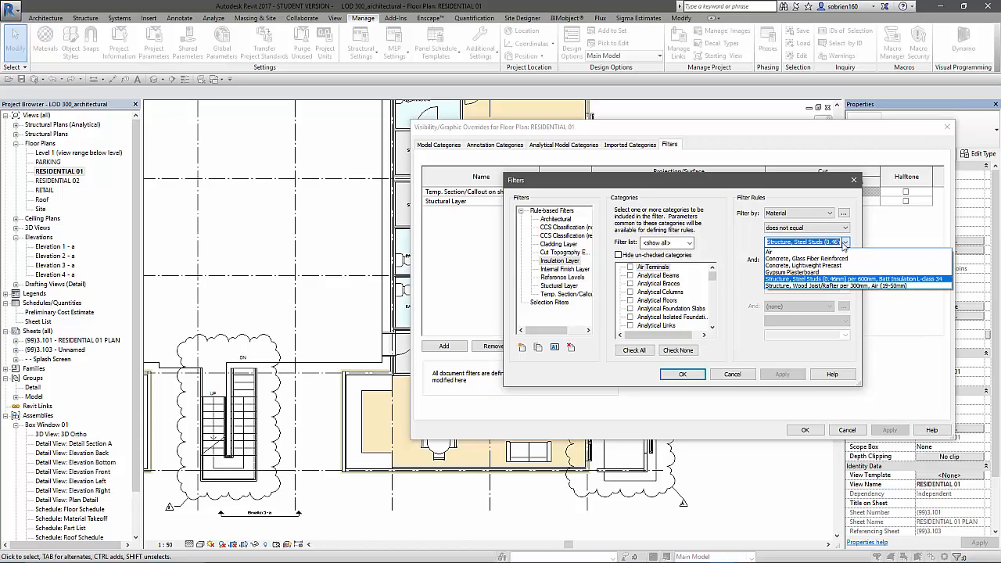
left_click(747, 233)
left_click(564, 269)
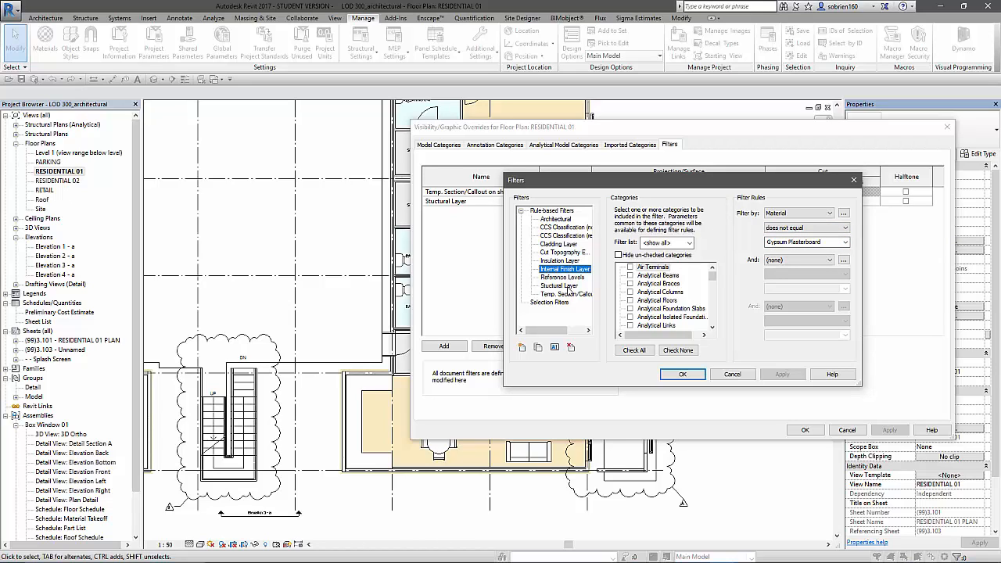
left_click(570, 287)
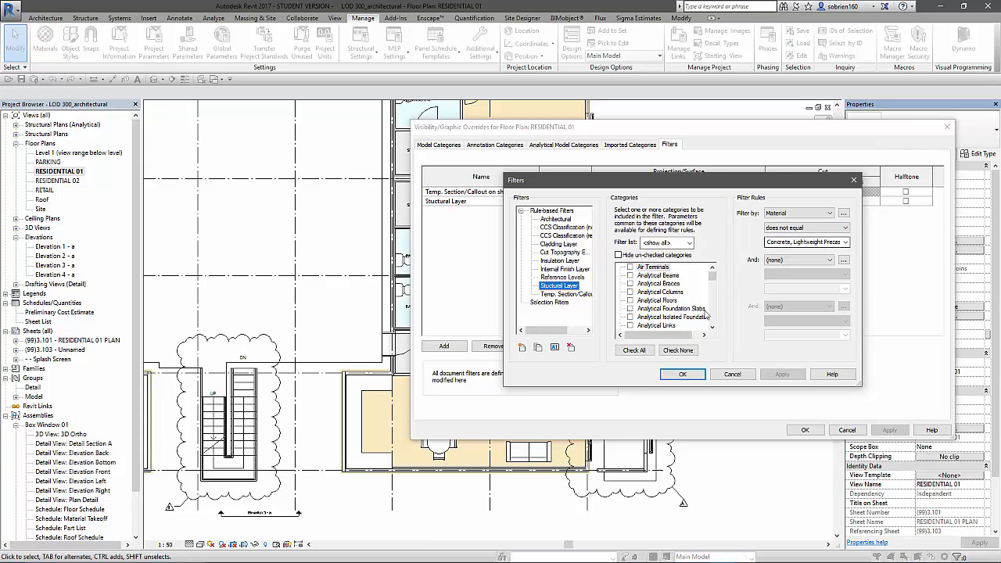
left_click(682, 375)
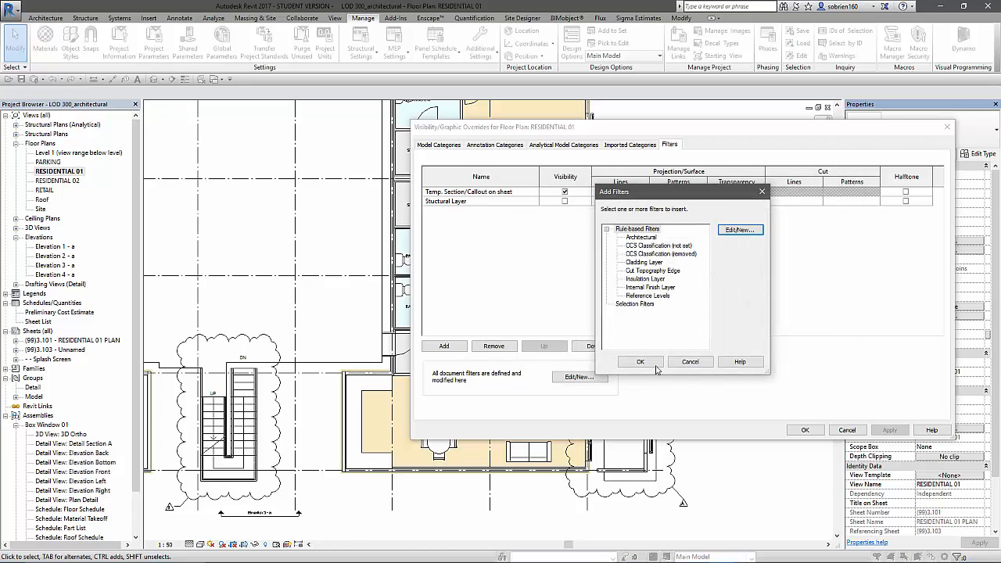
left_click(652, 365)
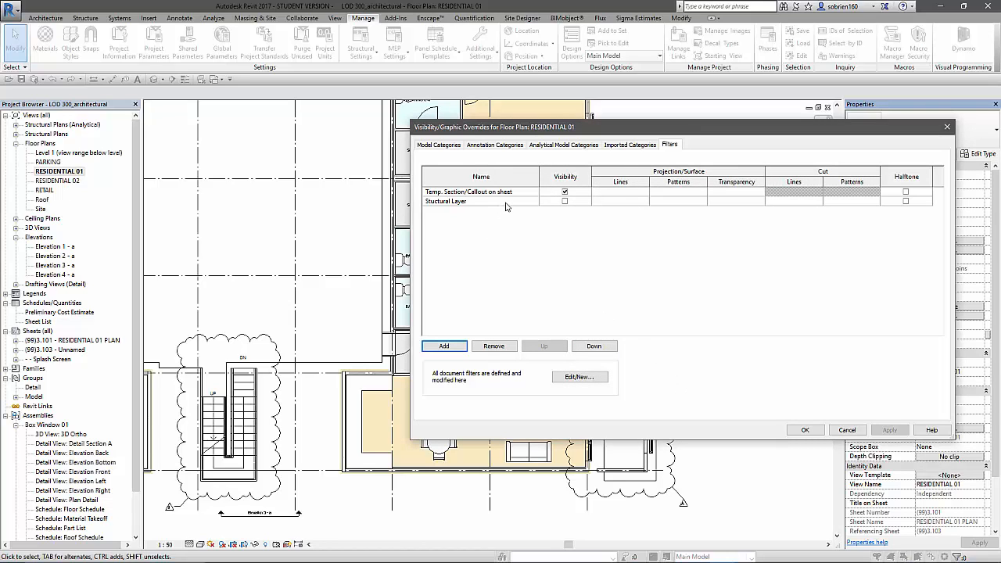
- Remove the Stuctural Layer filter from the RESIDENTIAL 01 floor plan's visibility overrides
left_click_drag(558, 131, 600, 148)
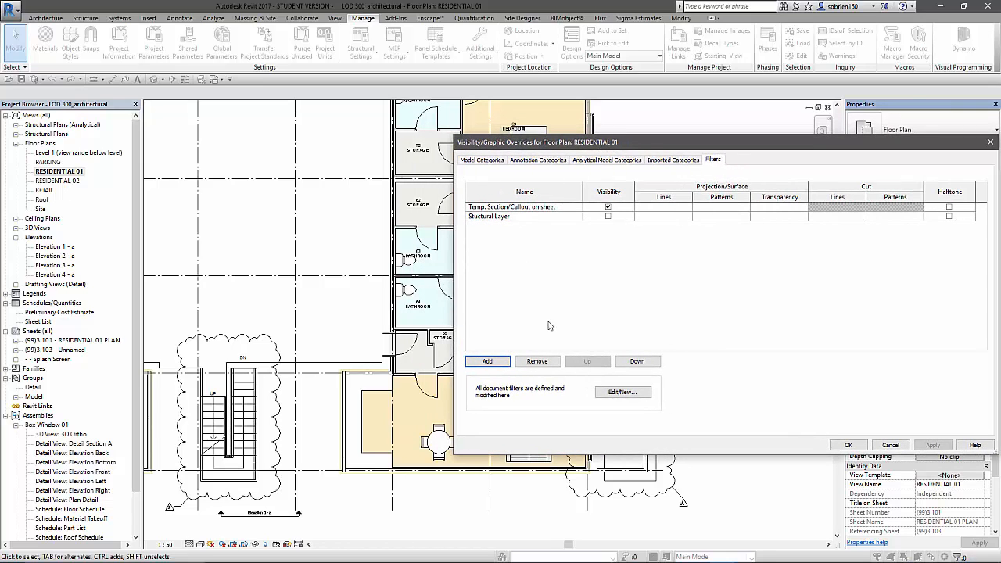
left_click(508, 217)
left_click(538, 360)
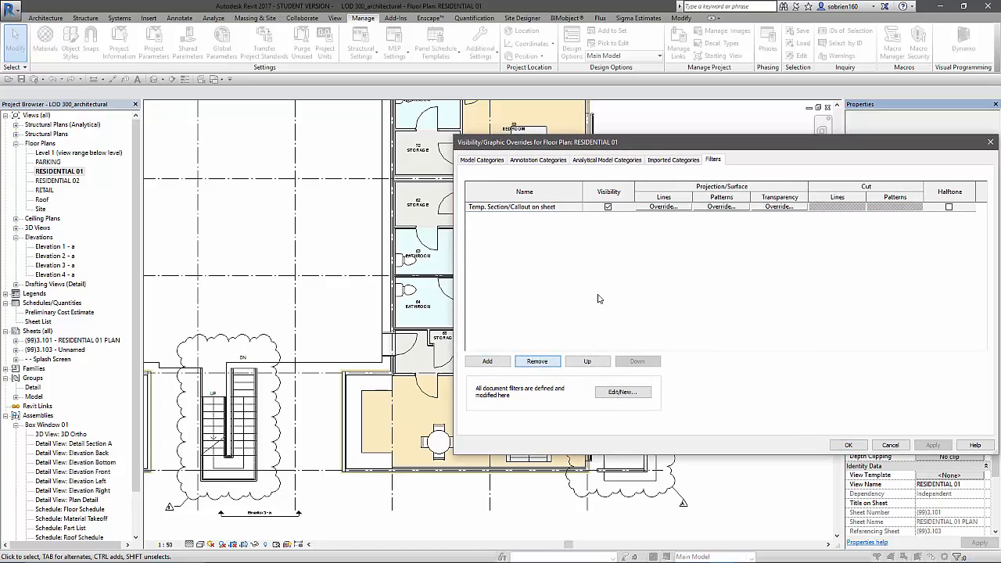
- Add the Insulation Layer filter to the RESIDENTIAL 01 plan, turn its visibility off and apply the overrides
left_click(501, 363)
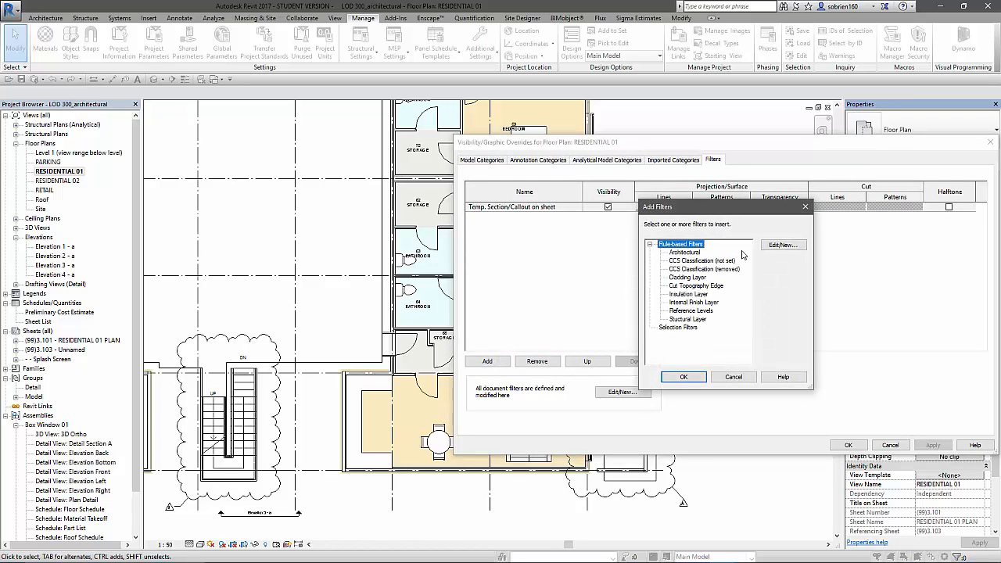
left_click(703, 295)
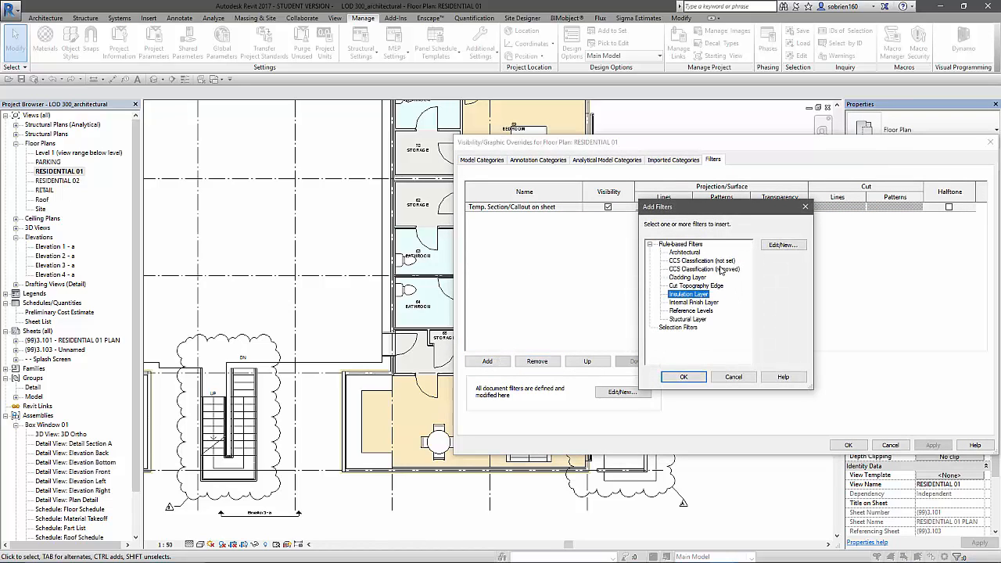
left_click(691, 377)
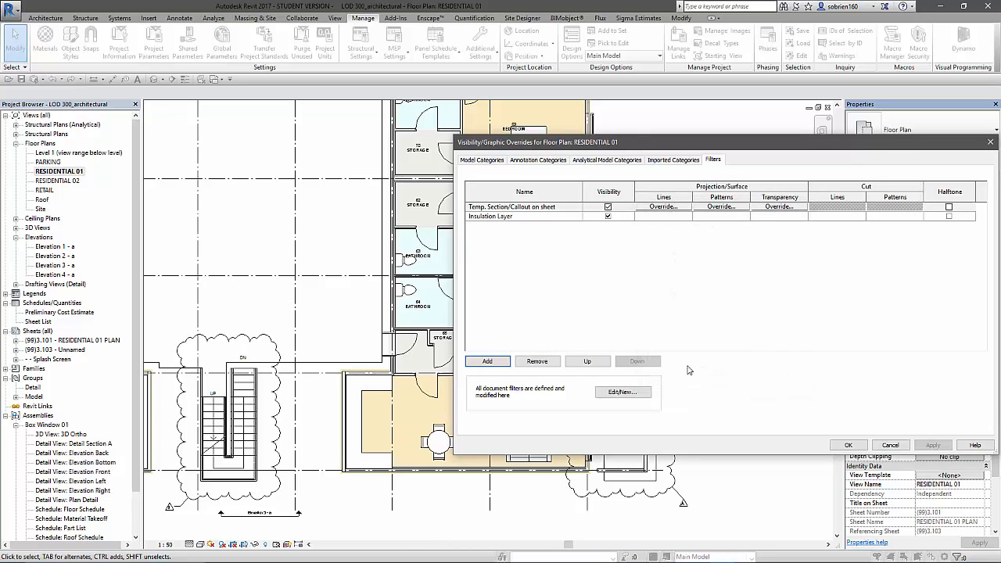
left_click(608, 217)
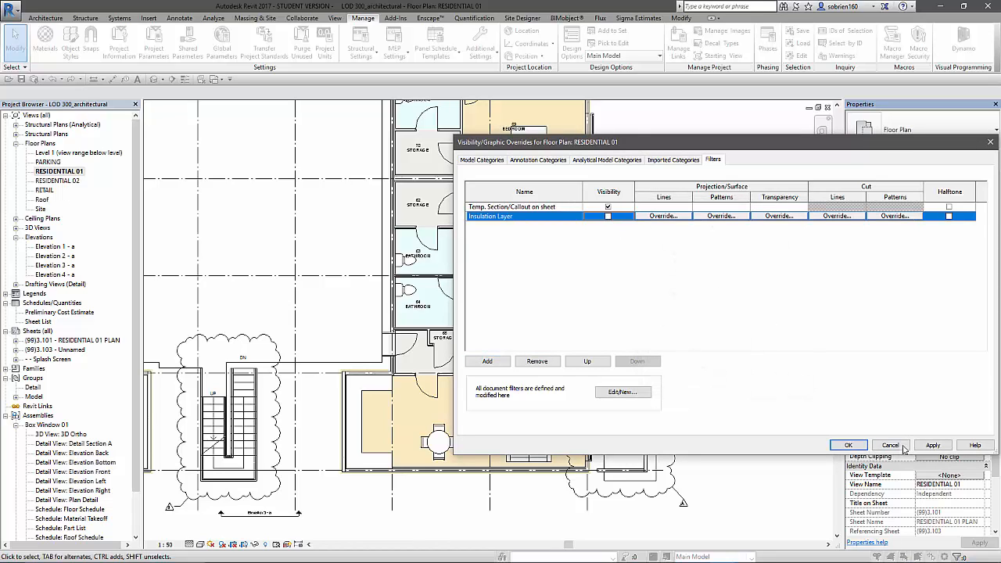
left_click(932, 445)
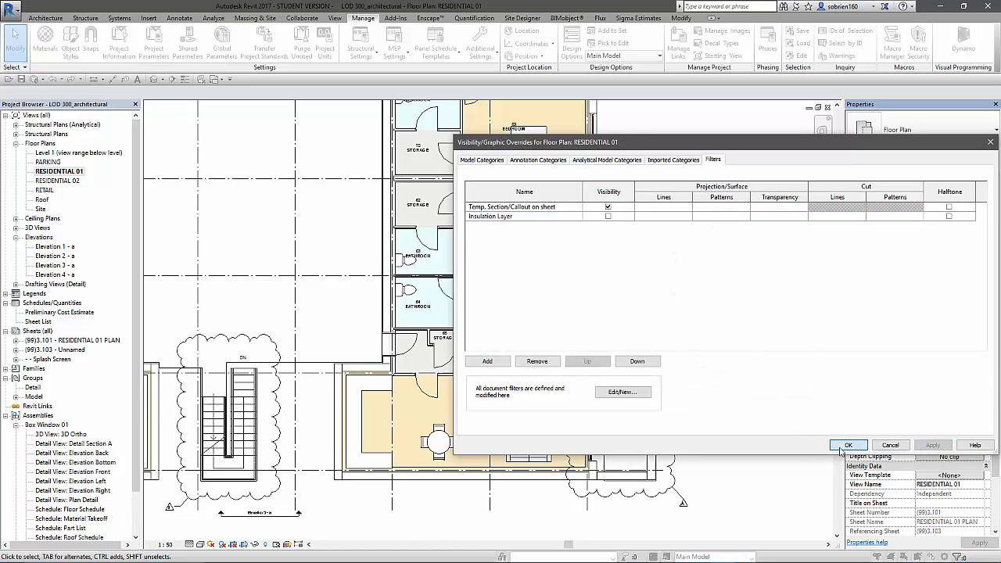
left_click(848, 445)
- Select everything in the RESIDENTIAL 01 floor plan and filter the selection down to the Parts category only
scroll(637, 365, "up", 4)
scroll(583, 389, "down", 8)
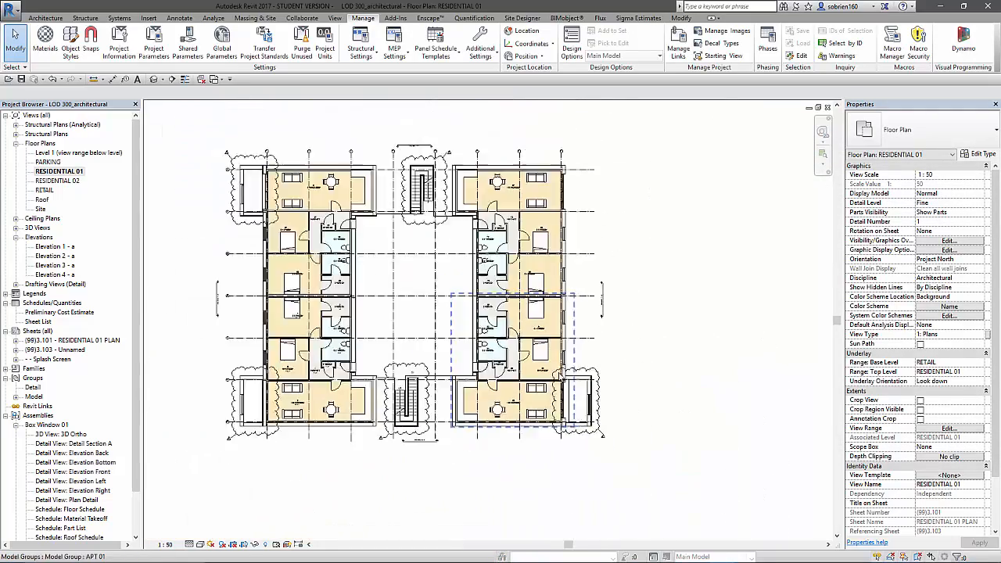
middle_click_drag(612, 358, 650, 341)
scroll(568, 328, "up", 3)
middle_click_drag(566, 332, 613, 355)
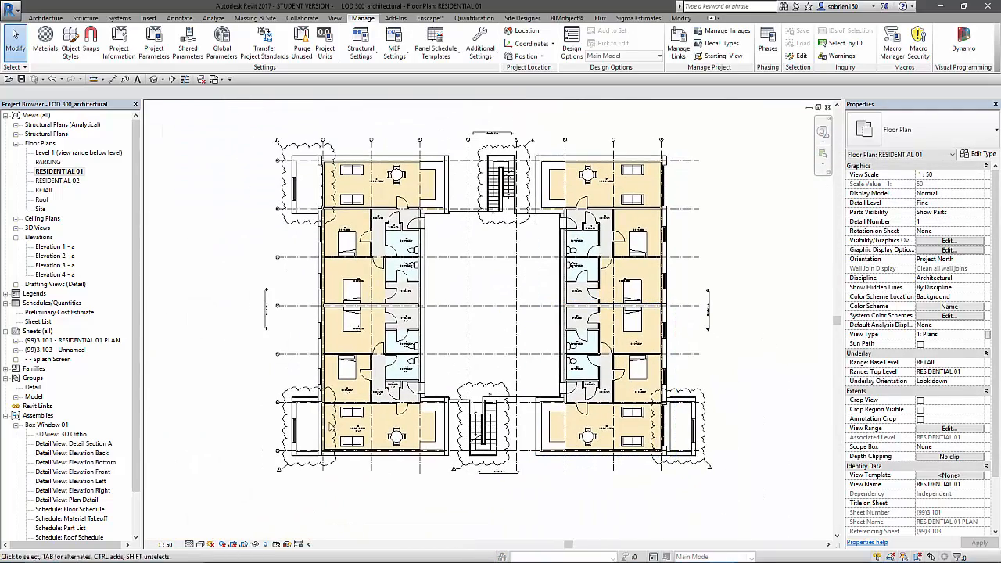
left_click_drag(229, 520, 773, 110)
left_click(462, 43)
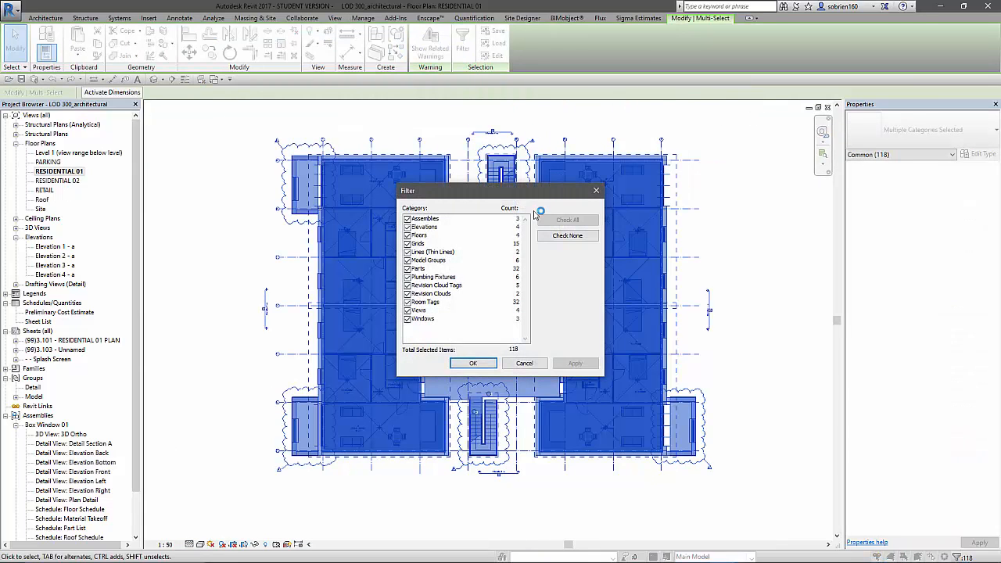
left_click(567, 236)
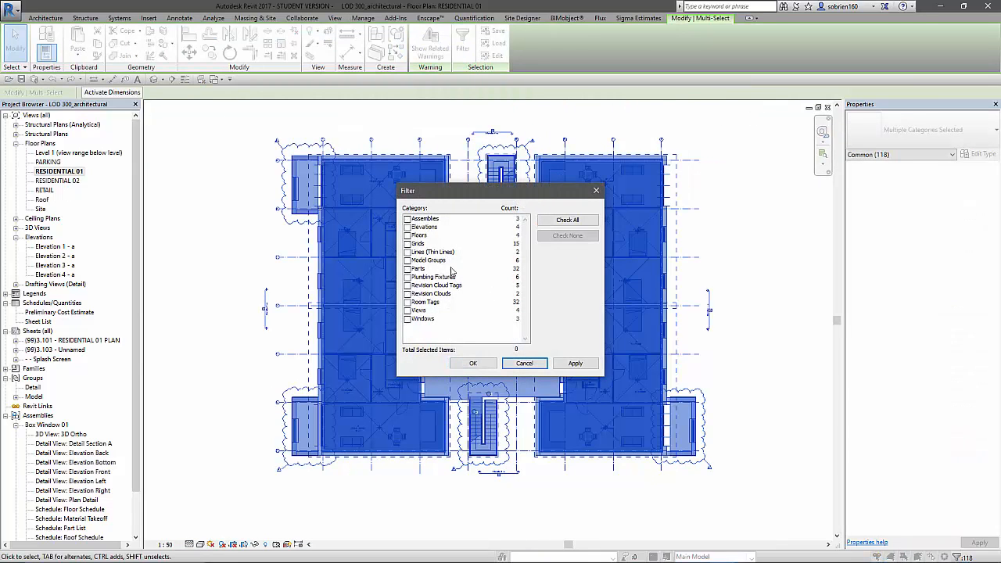
left_click(406, 269)
left_click(567, 366)
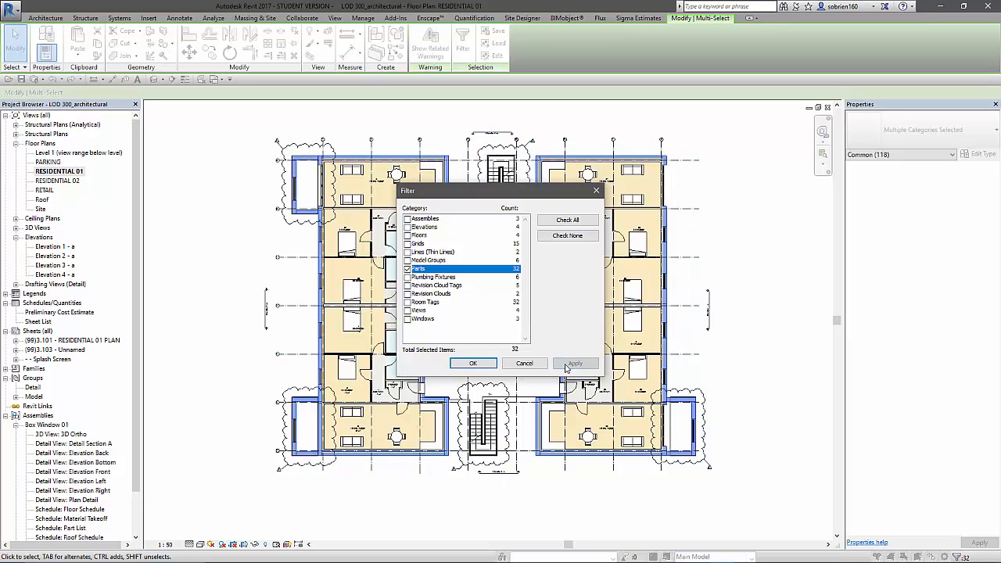
left_click(510, 365)
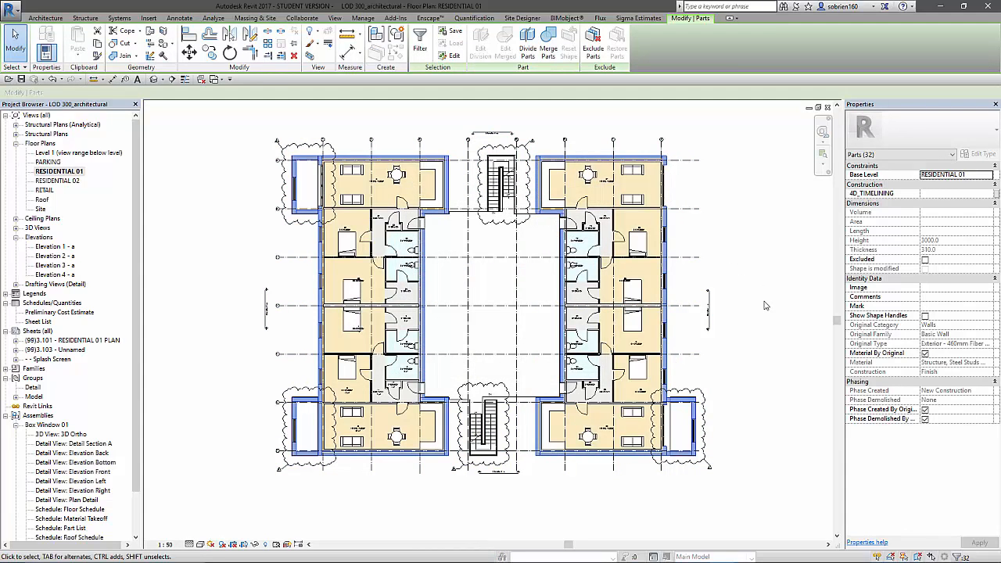
- Set the selected parts' 4D_TIMELINING value to 120, apply it and clear the selection
left_click(937, 195)
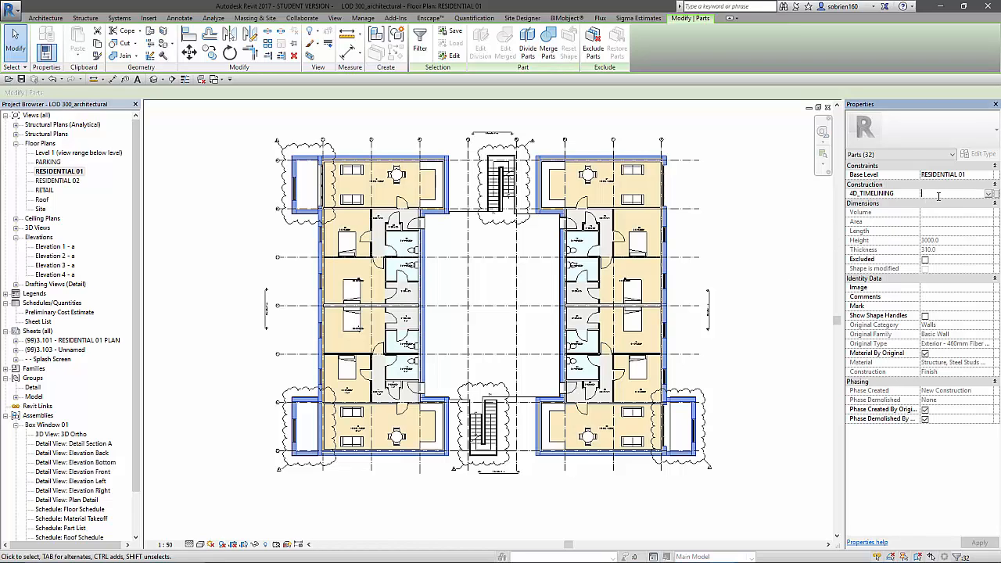
type("120")
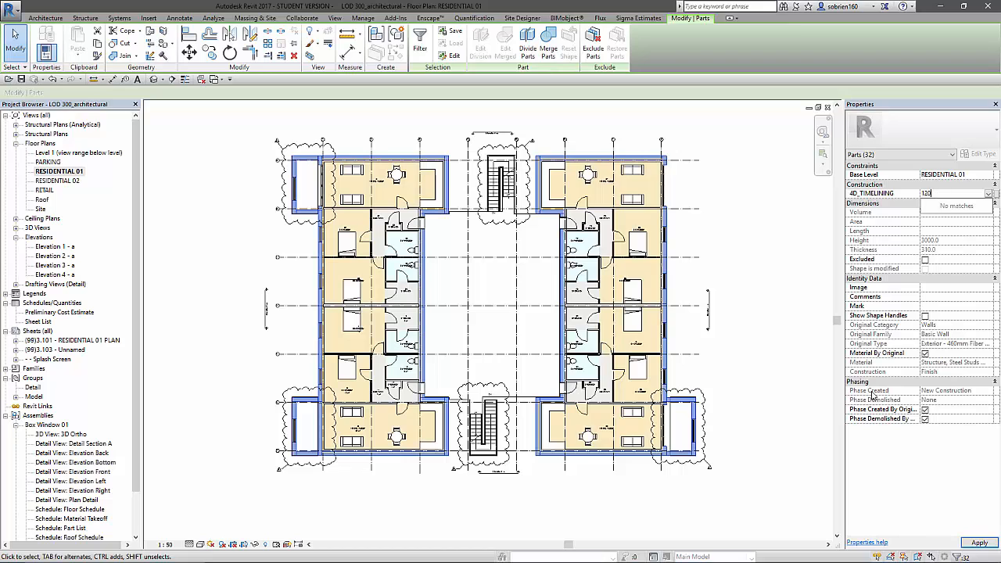
left_click(924, 464)
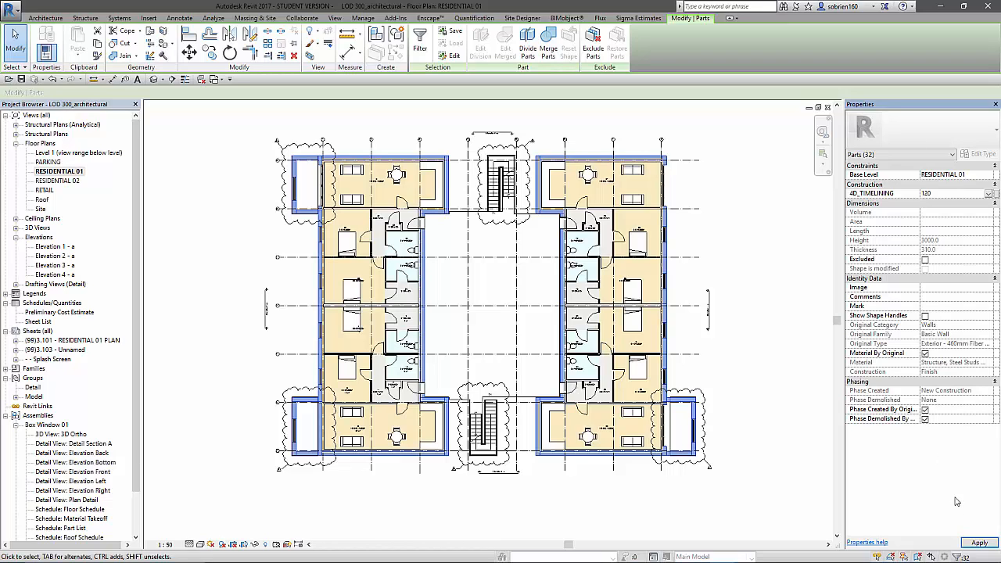
left_click(976, 544)
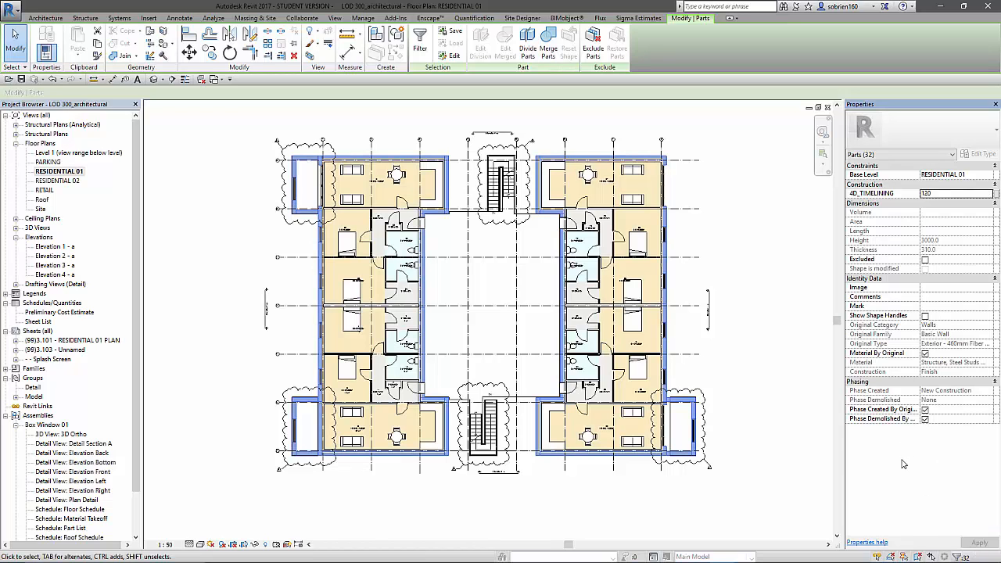
key("Escape")
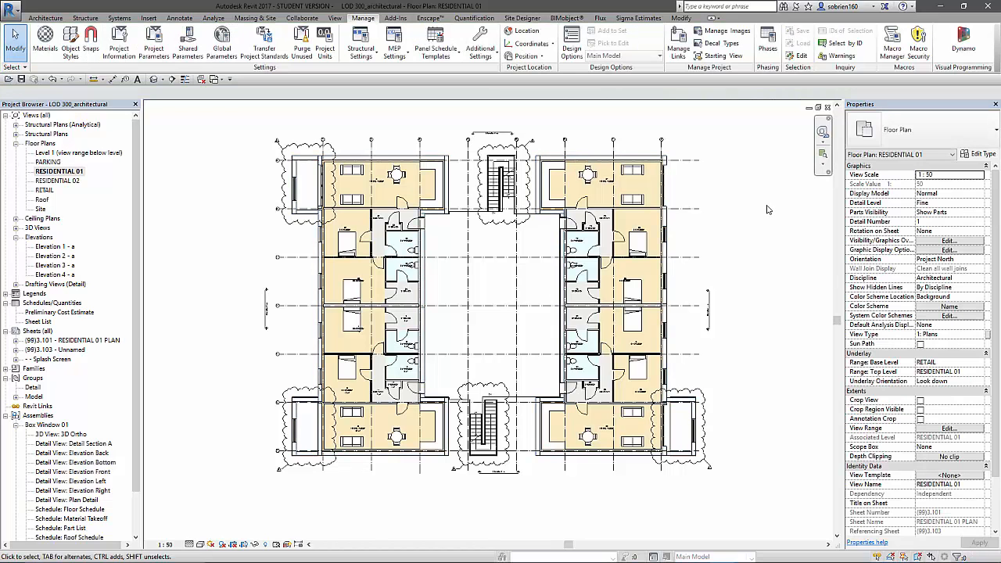
- Remove the Insulation Layer filter from the RESIDENTIAL 01 floor plan's visibility overrides
left_click(947, 241)
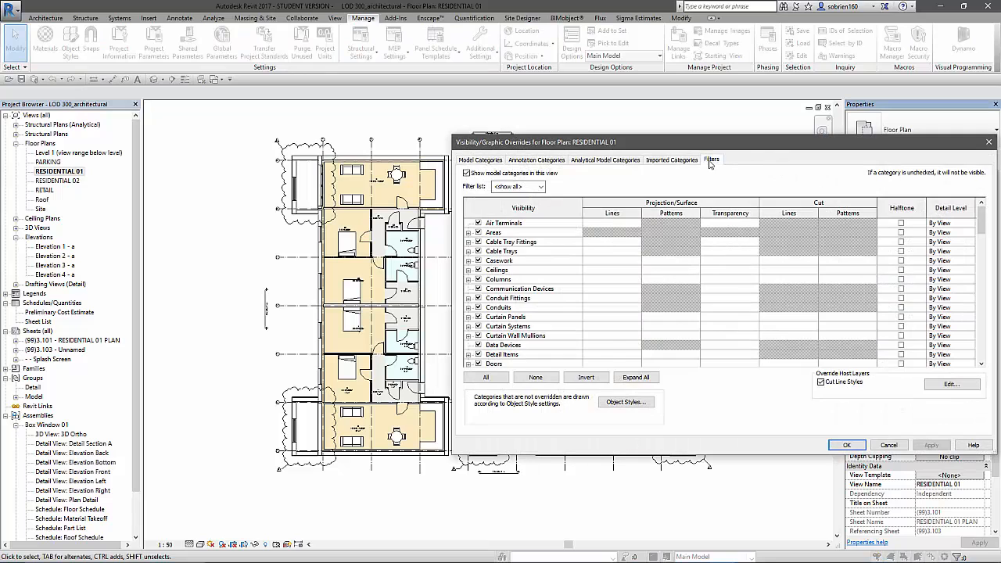
left_click(710, 161)
left_click(536, 217)
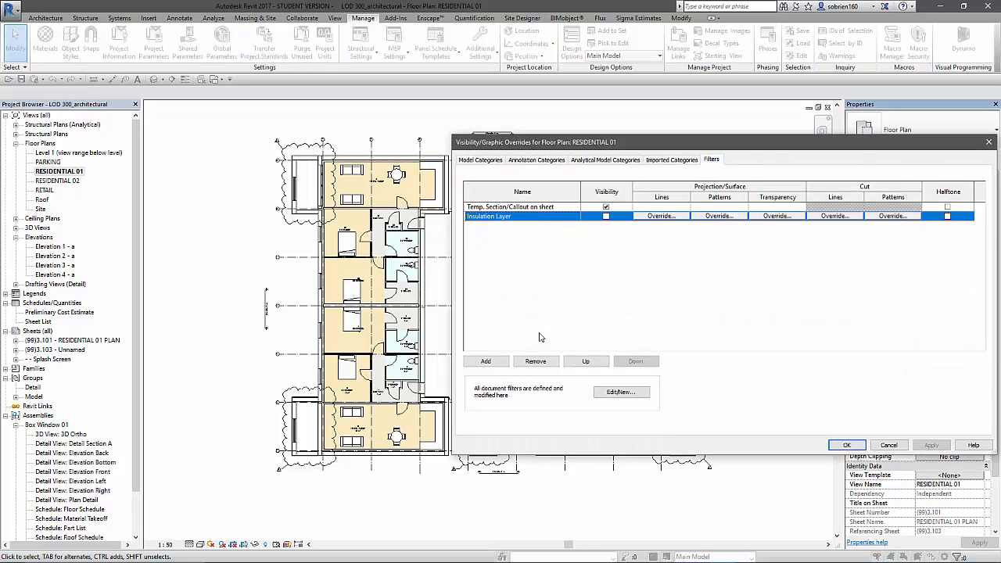
left_click(534, 362)
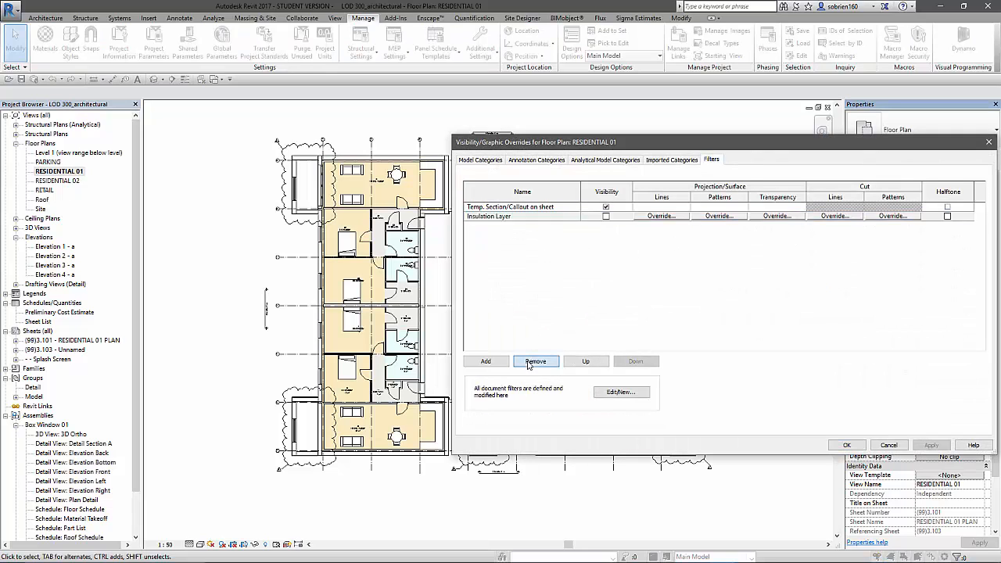
- Add the Cladding Layer filter to the RESIDENTIAL 01 plan, turn its visibility off and apply the overrides
left_click(486, 362)
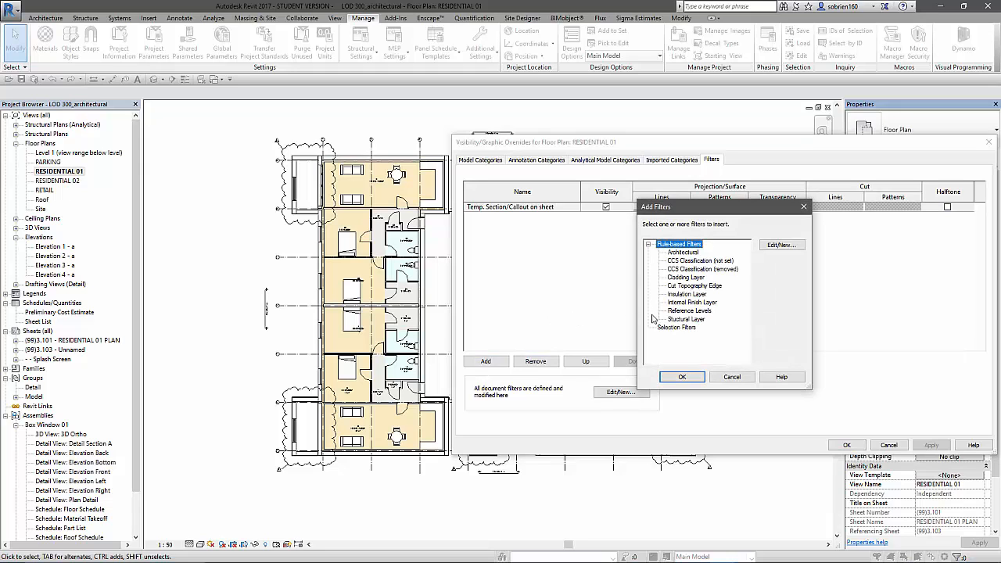
left_click(684, 277)
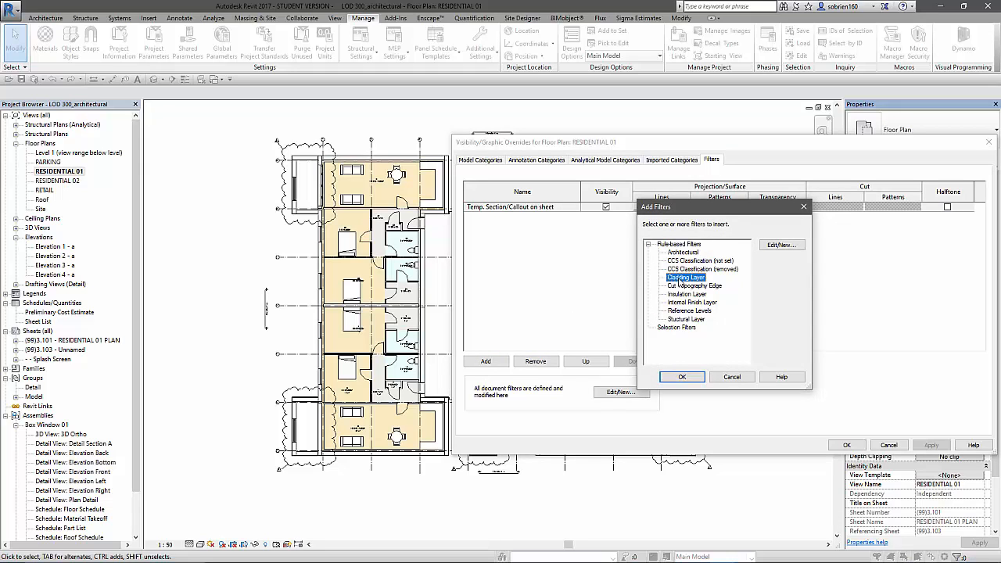
left_click(681, 377)
left_click(606, 216)
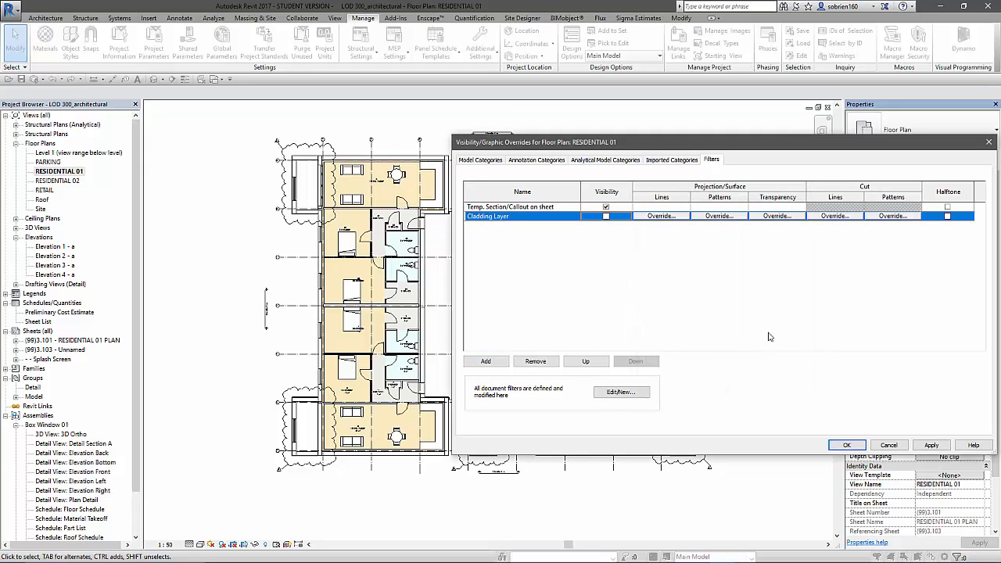
left_click(931, 446)
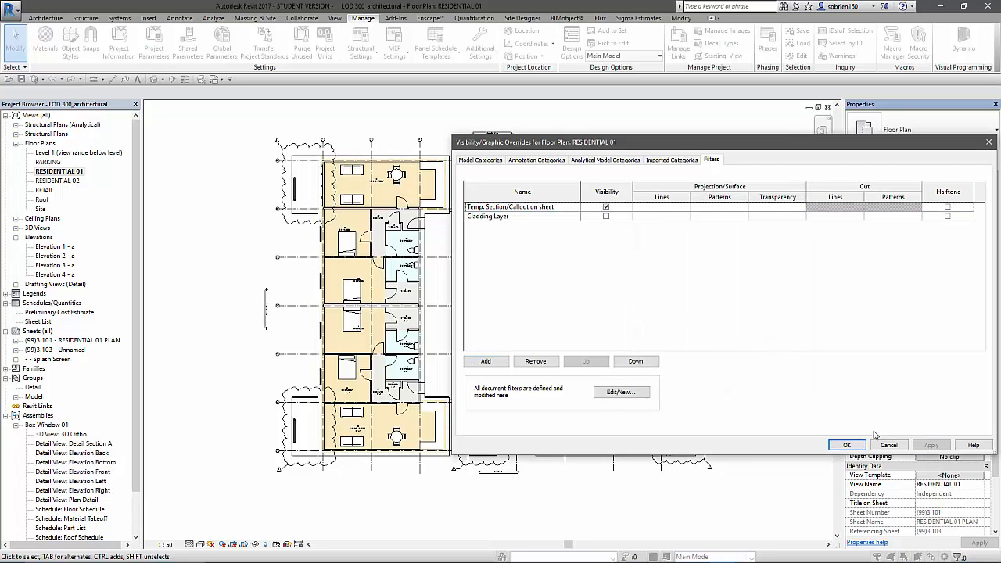
left_click(845, 445)
- Select everything in the RESIDENTIAL 01 floor plan and reduce the selection to the Parts category only
scroll(626, 351, "up", 8)
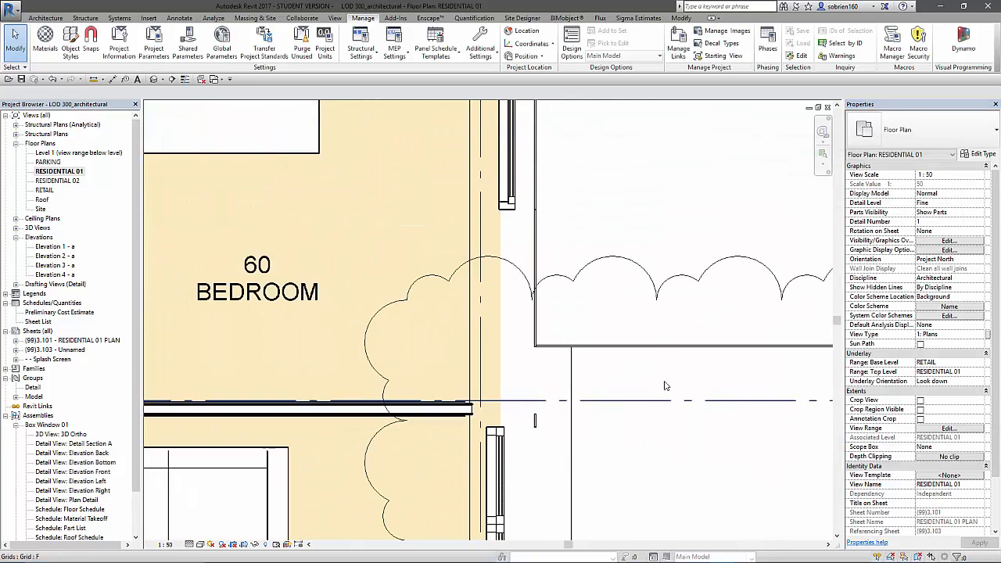
scroll(563, 340, "down", 8)
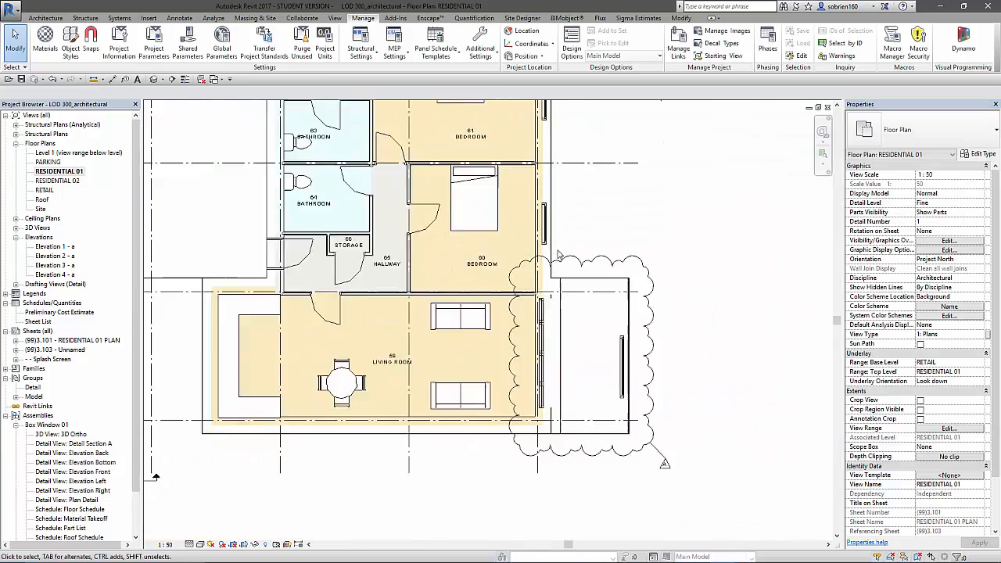
scroll(599, 251, "down", 5)
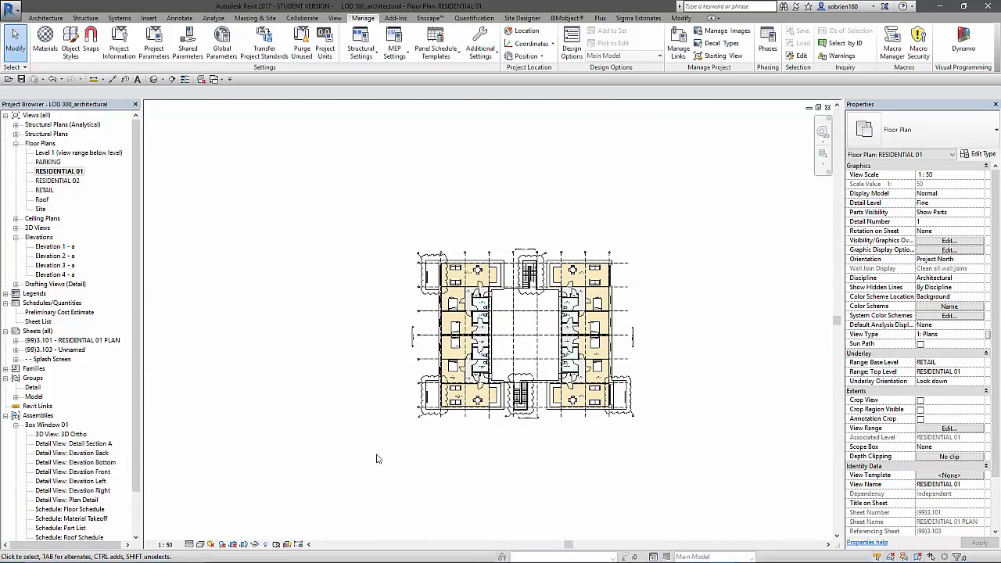
left_click_drag(640, 235, 379, 450)
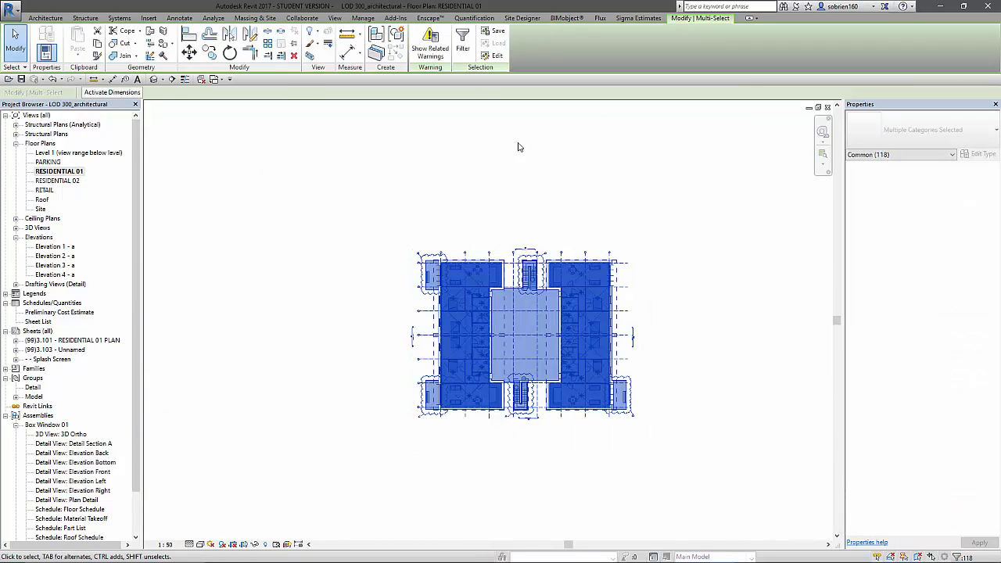
left_click(463, 48)
left_click(573, 236)
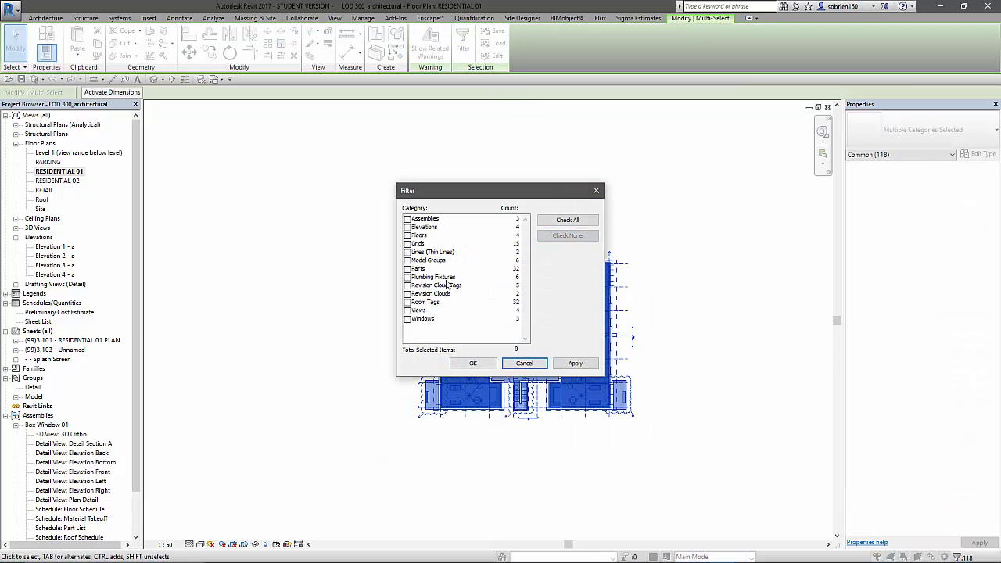
left_click(406, 269)
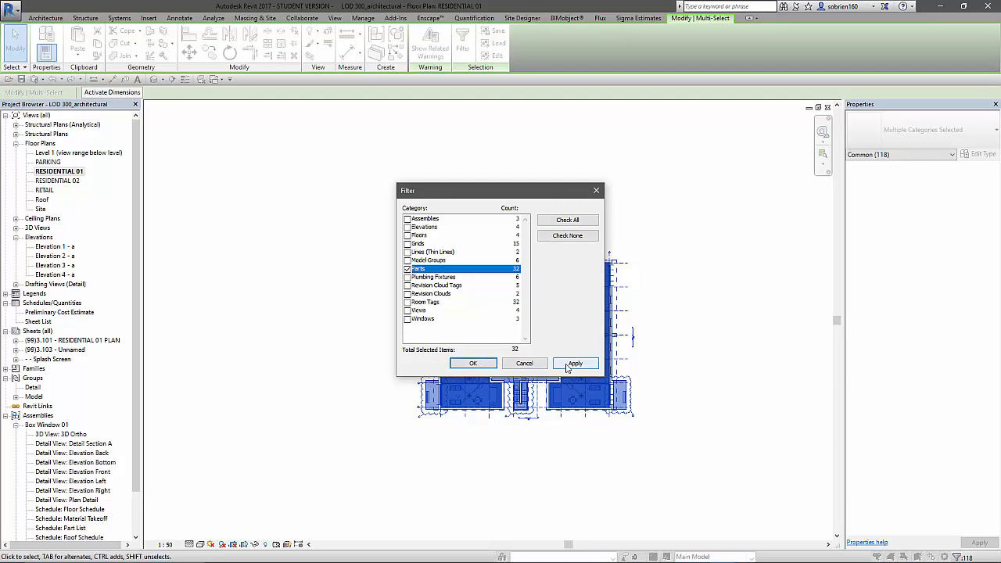
left_click(473, 362)
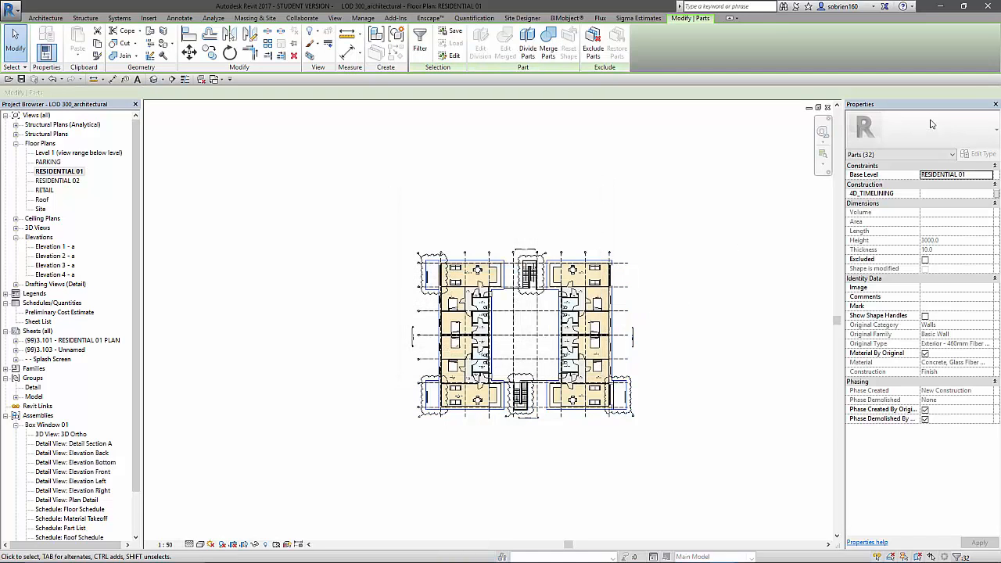
- Set the 4D_TIMELINING value of the selected parts to A130 and apply it
left_click(951, 193)
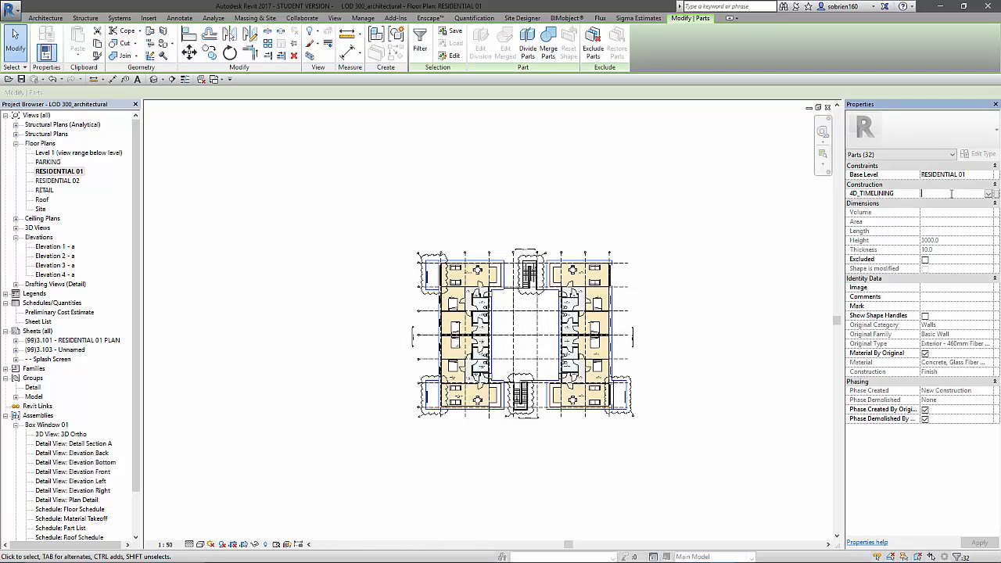
type("130")
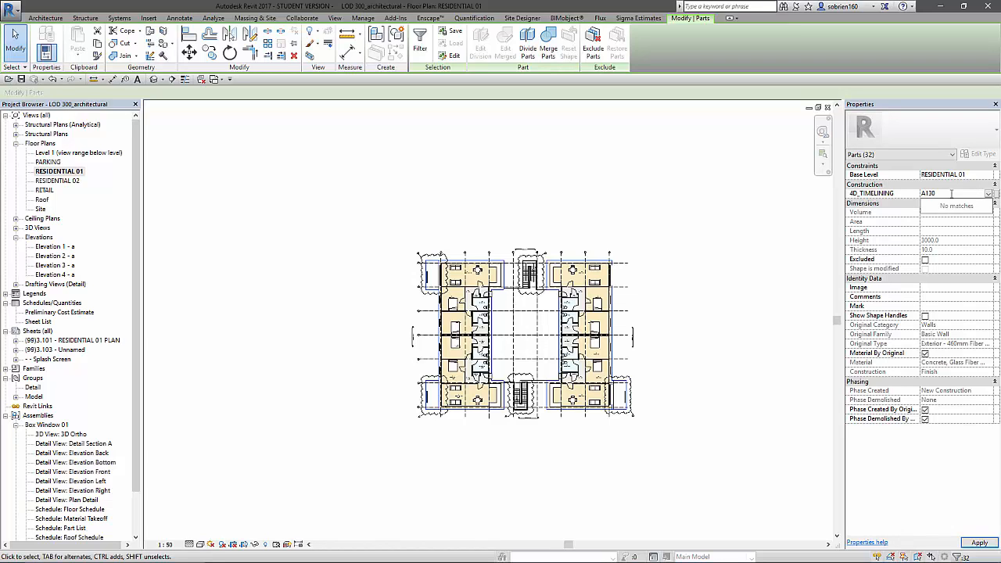
left_click(979, 541)
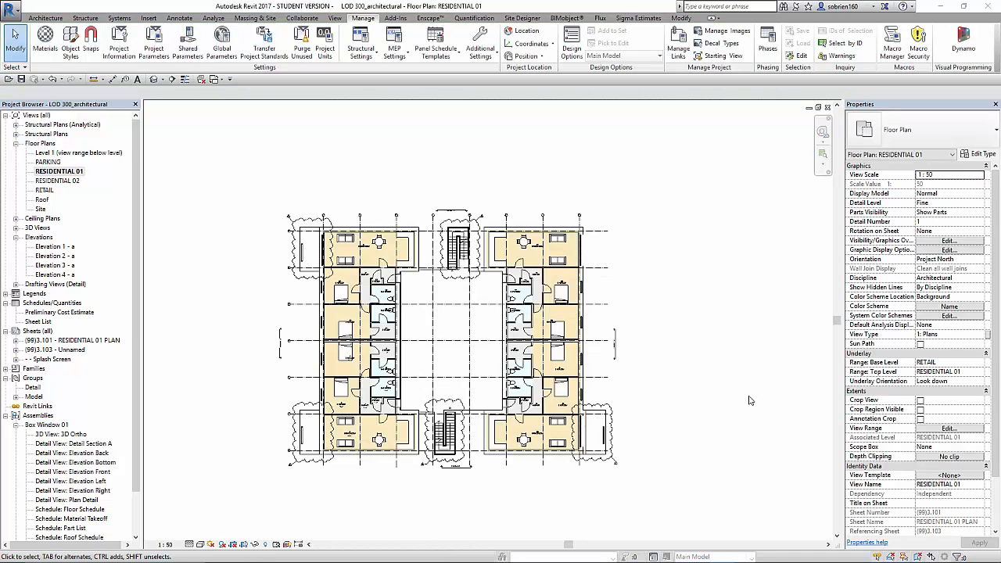
- Remove the Cladding Layer filter from the RESIDENTIAL 01 floor plan's visibility overrides
middle_click_drag(753, 402, 768, 404)
middle_click_drag(696, 397, 710, 393)
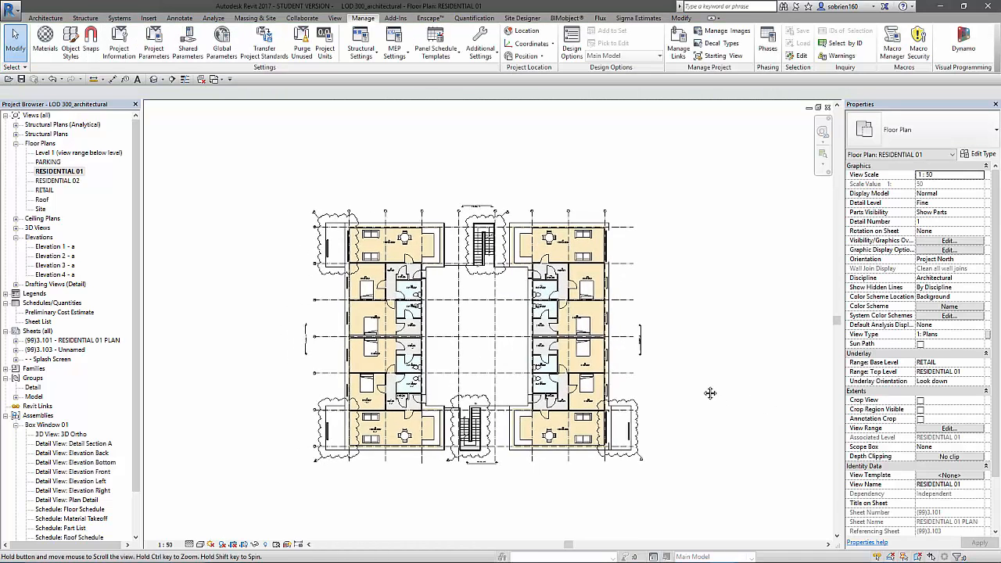
left_click(938, 240)
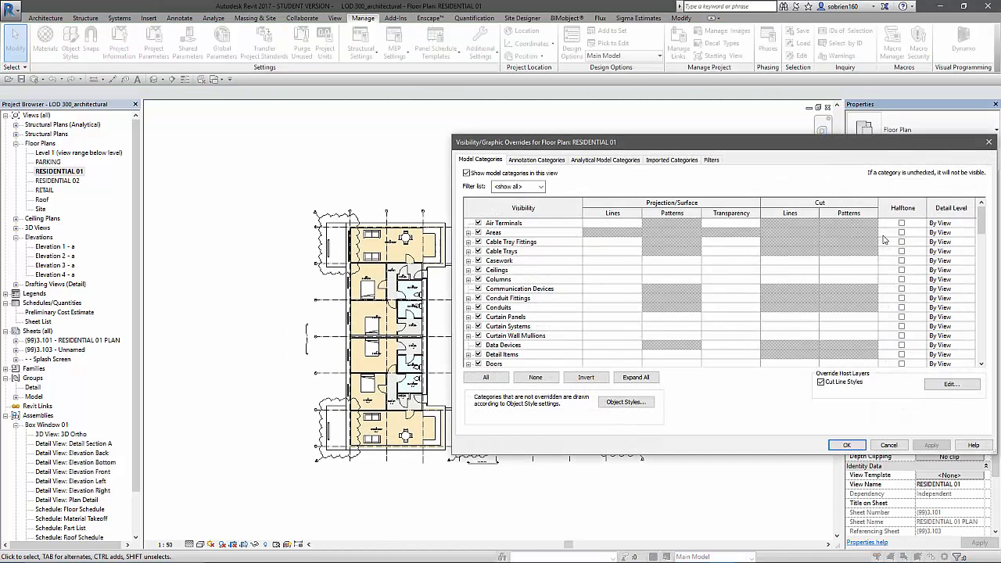
left_click(711, 160)
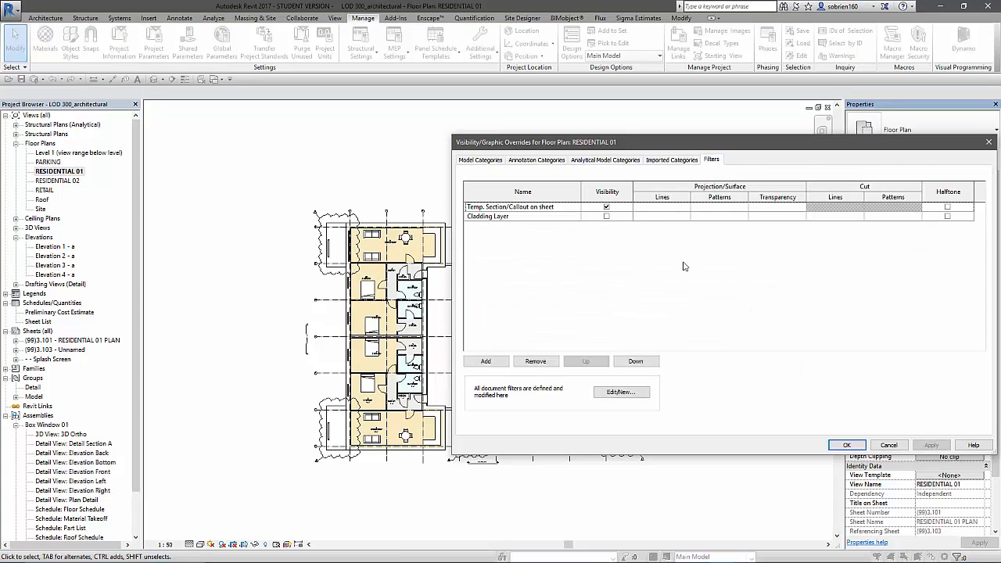
left_click(569, 217)
left_click(535, 362)
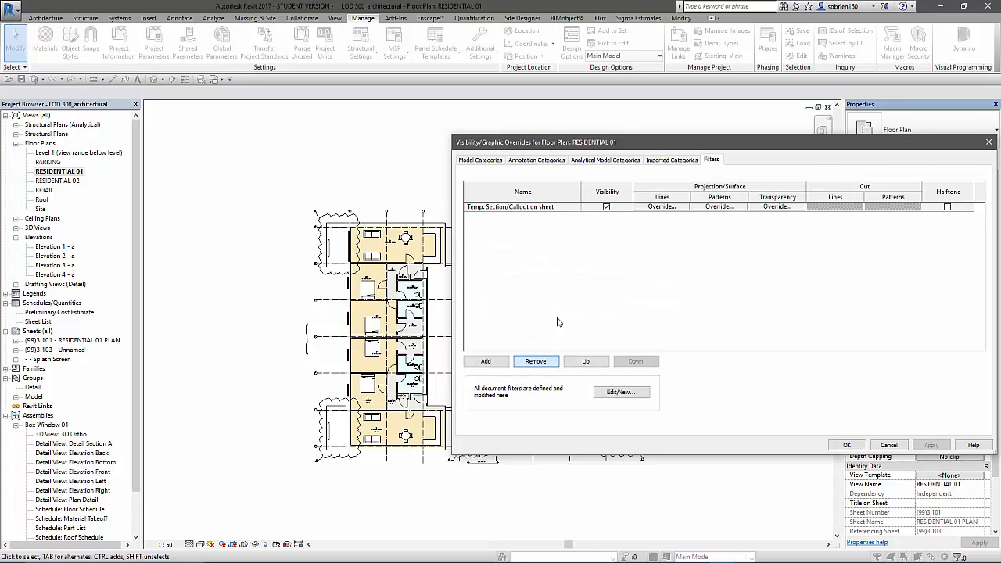
- Add the Internal Finish Layer filter to the RESIDENTIAL 01 plan, turn its visibility off and accept the overrides
left_click(486, 362)
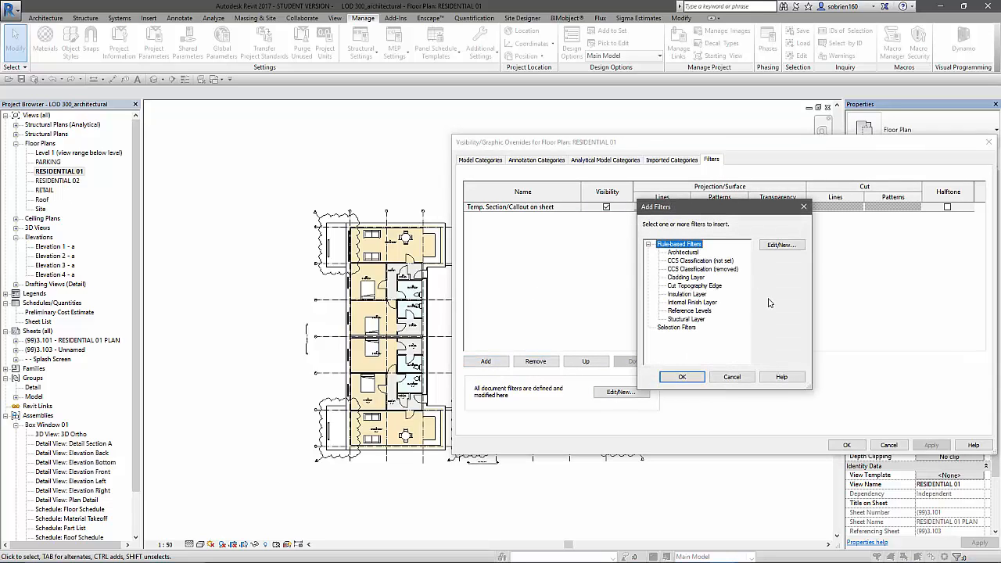
left_click(688, 303)
left_click(682, 377)
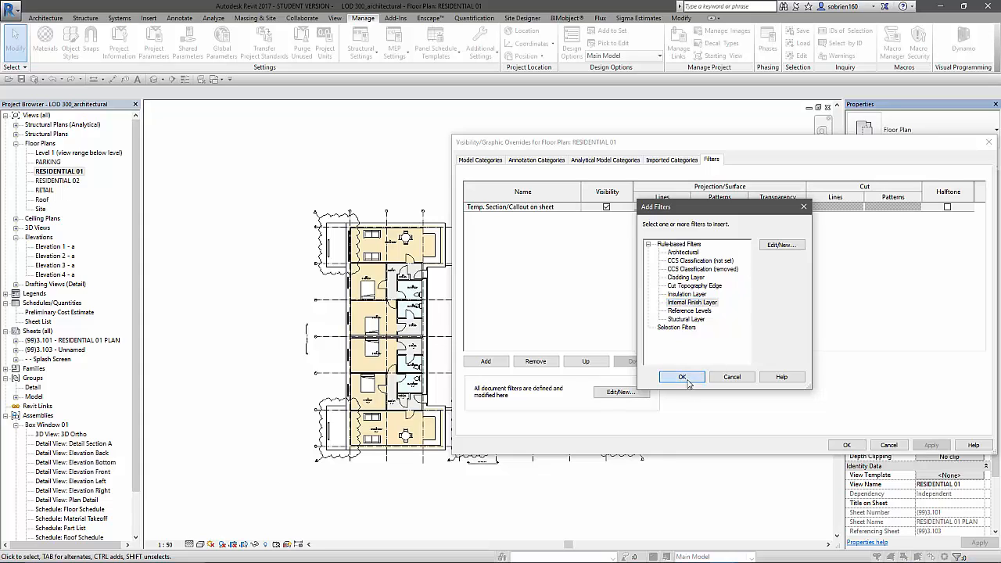
left_click(606, 217)
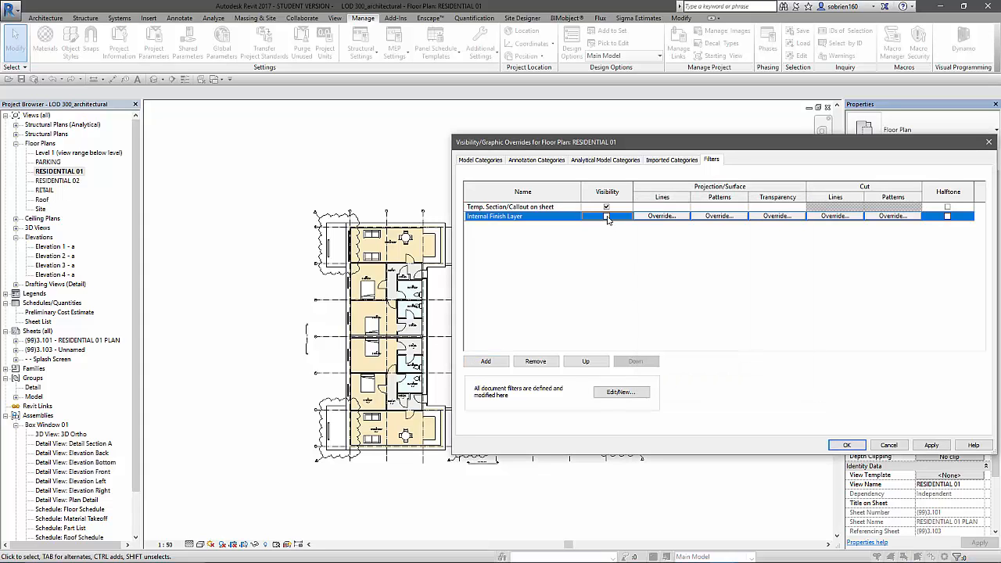
left_click(859, 444)
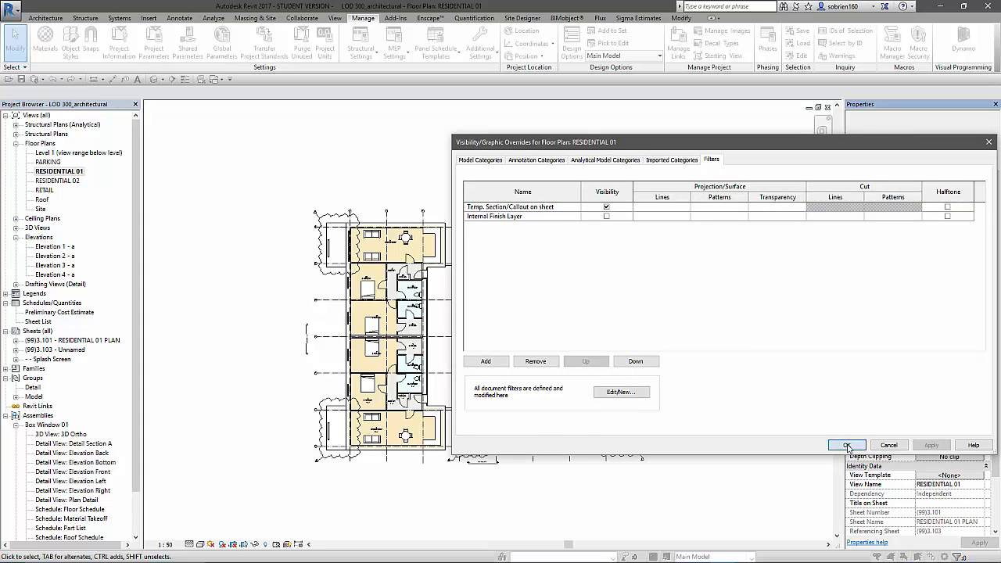
- Select everything in the RESIDENTIAL 01 floor plan with the internal finish layer hidden and keep only the Parts category selected
scroll(563, 353, "up", 8)
scroll(563, 354, "up", 2)
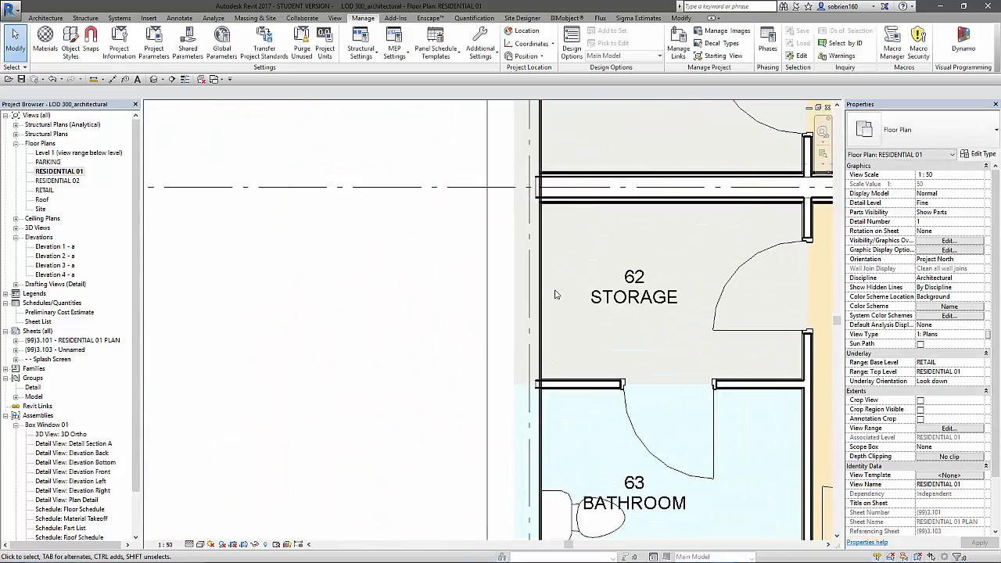
scroll(616, 325, "down", 6)
middle_click_drag(617, 325, 544, 333)
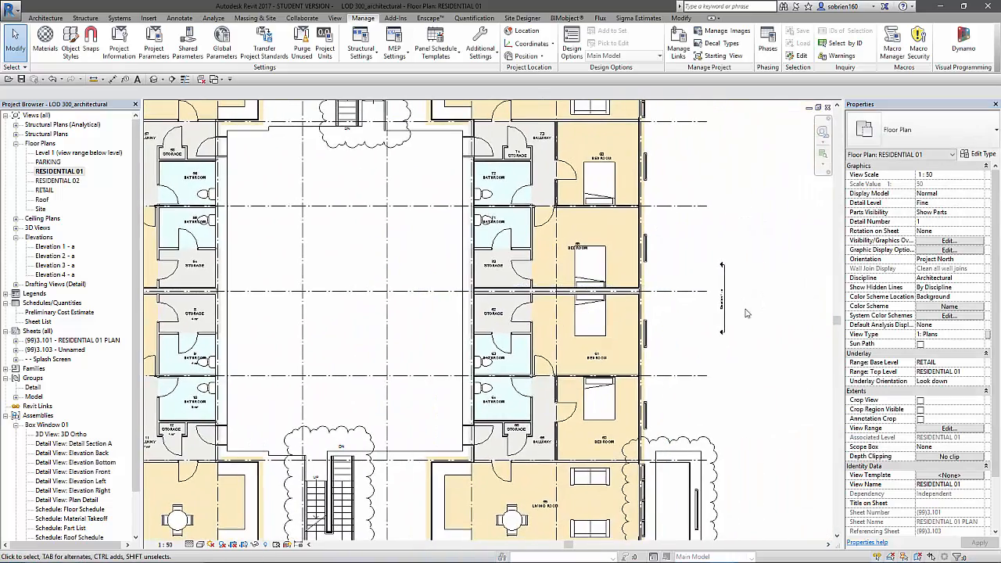
scroll(751, 302, "down", 3)
left_click_drag(320, 468, 755, 158)
left_click(463, 49)
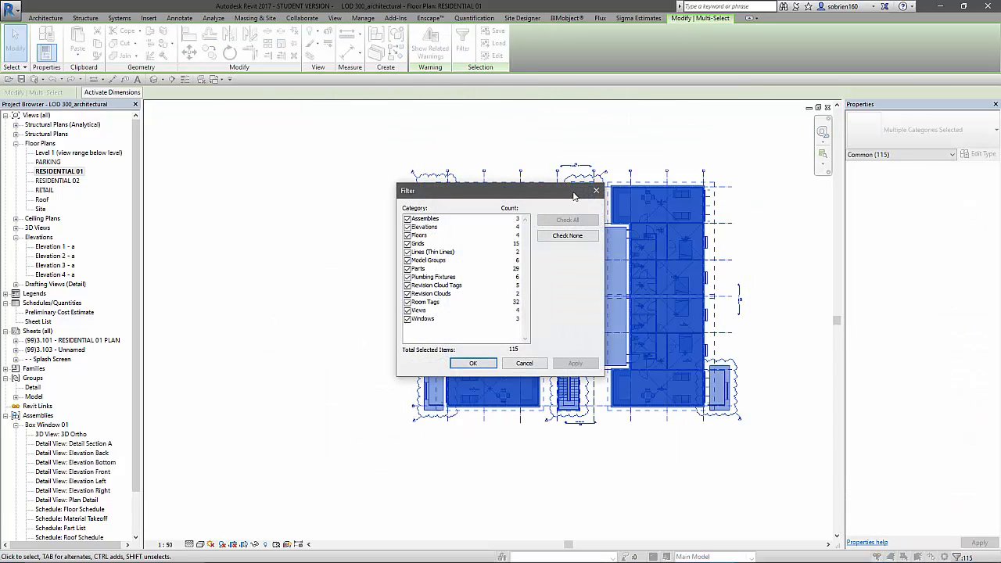
left_click(567, 236)
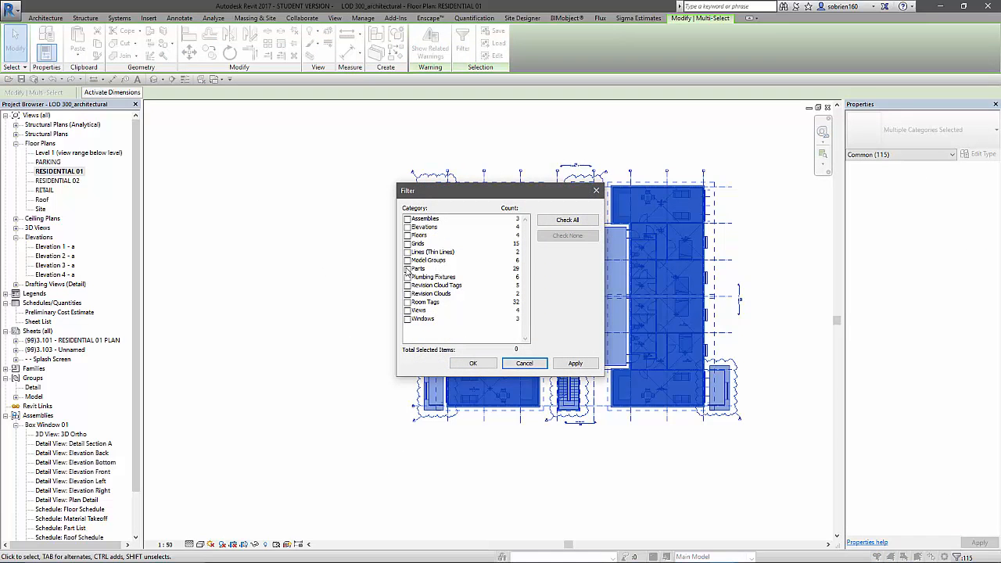
left_click(407, 268)
left_click(573, 364)
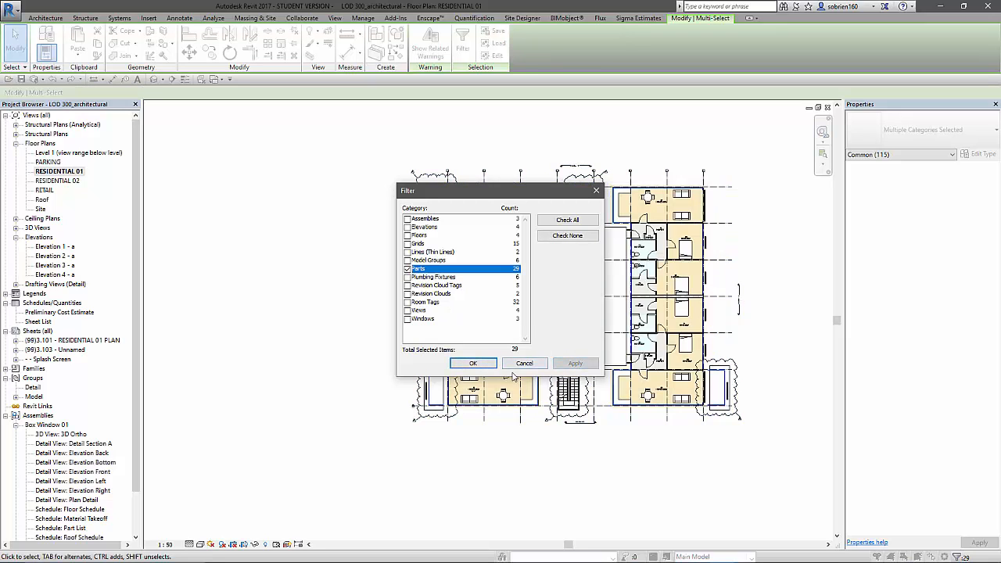
left_click(472, 362)
- Set the 4D_TIMELINING value of the selected parts to A_140, apply it and clear the selection
left_click(935, 195)
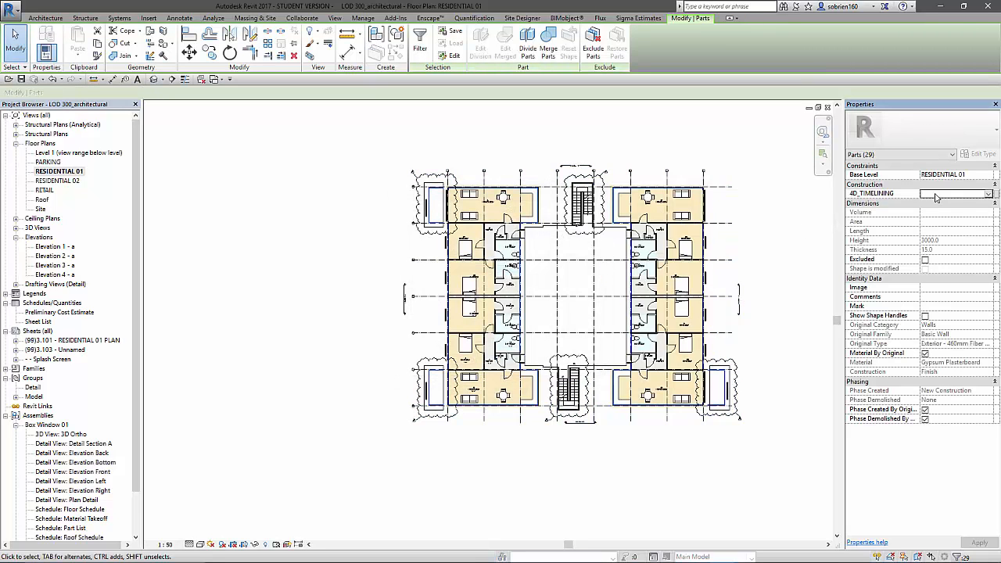
type("A")
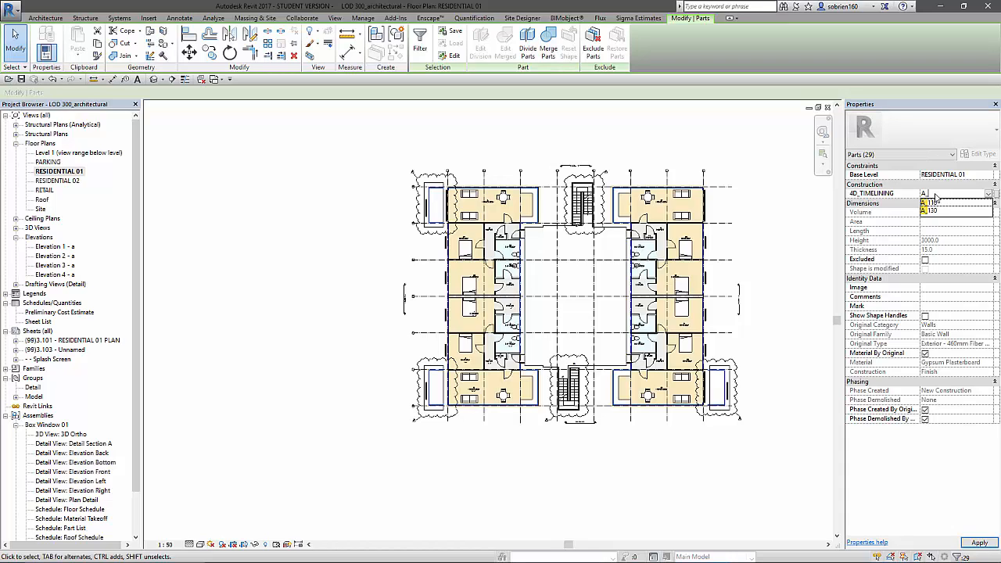
type("_140")
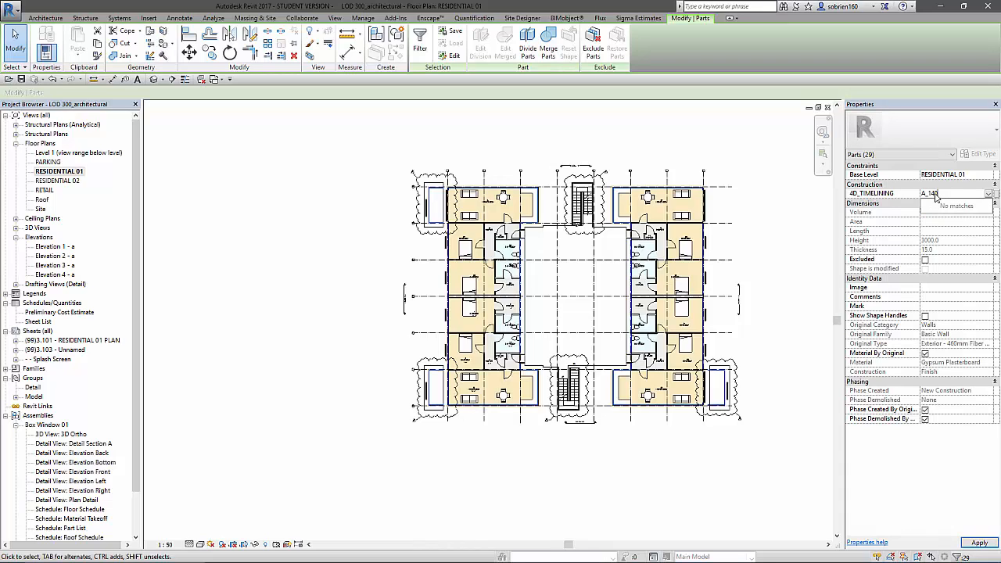
left_click(978, 541)
left_click(764, 376)
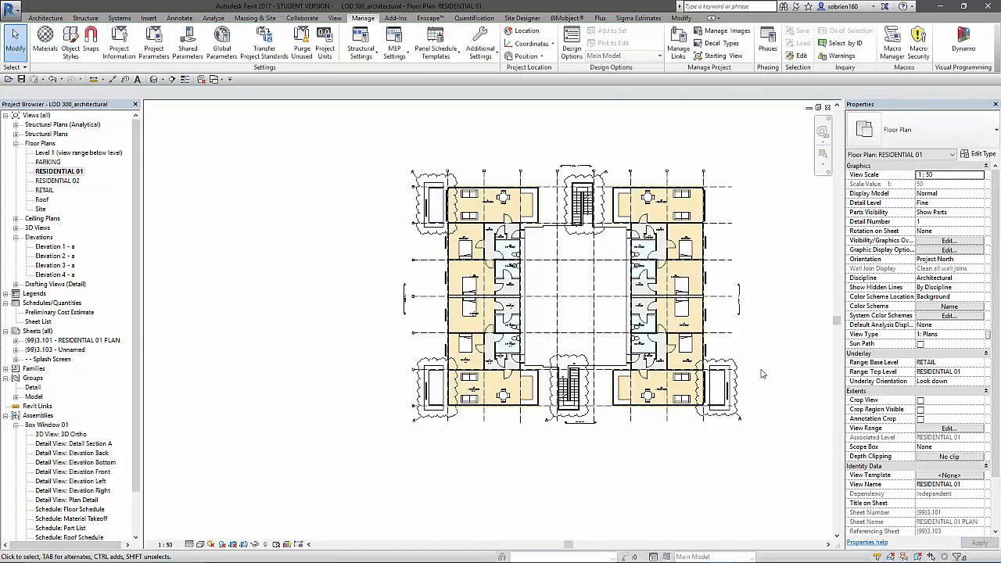
- Remove the Internal Finish Layer filter from the RESIDENTIAL 01 floor plan's visibility overrides
middle_click_drag(764, 376, 750, 374)
scroll(750, 373, "up", 4)
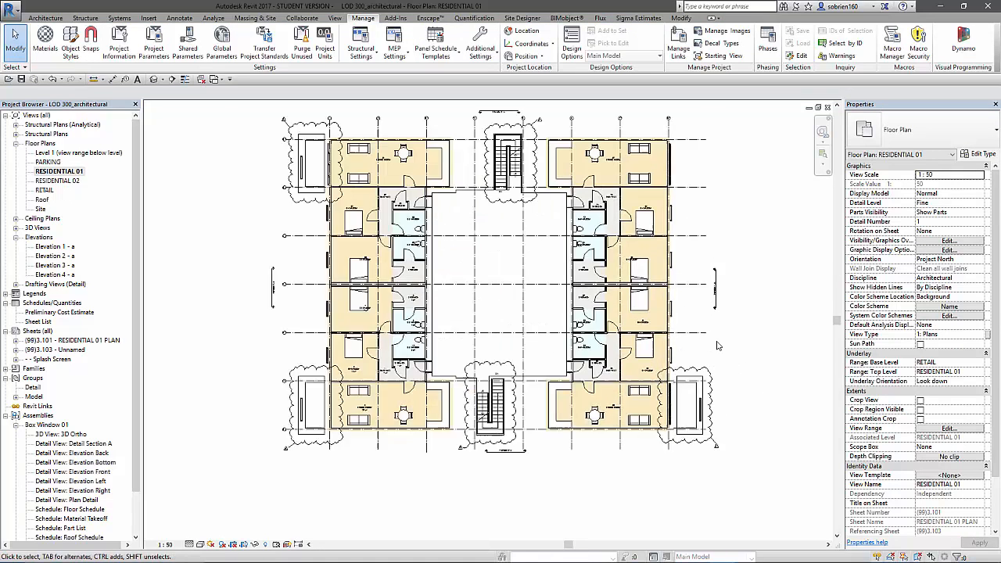
scroll(751, 323, "down", 2)
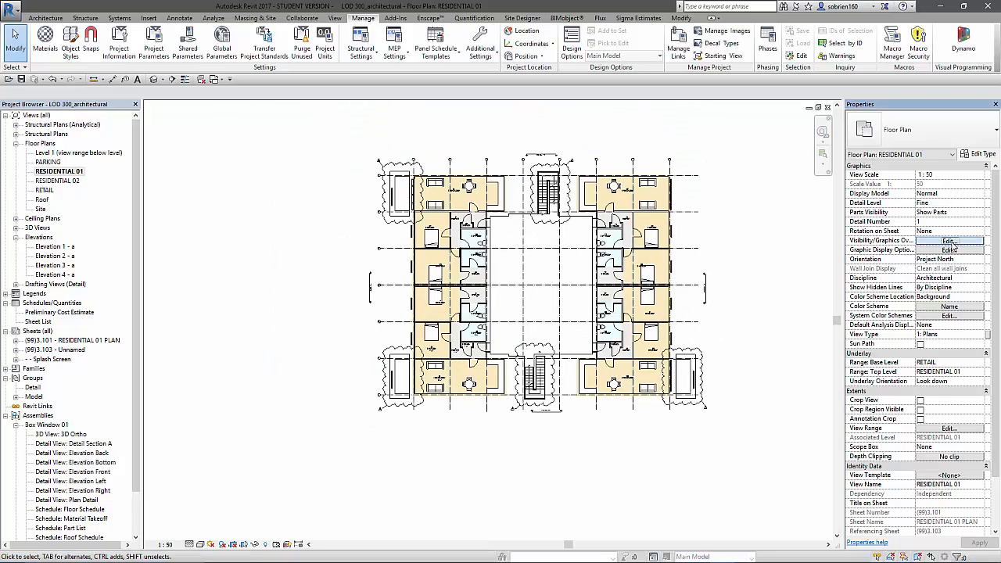
left_click(948, 240)
left_click(721, 161)
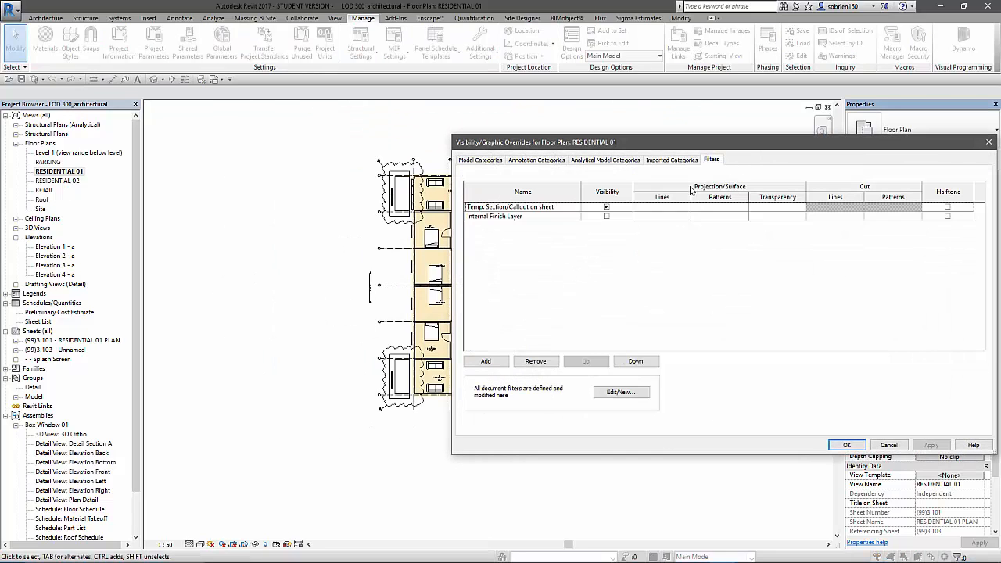
left_click(493, 216)
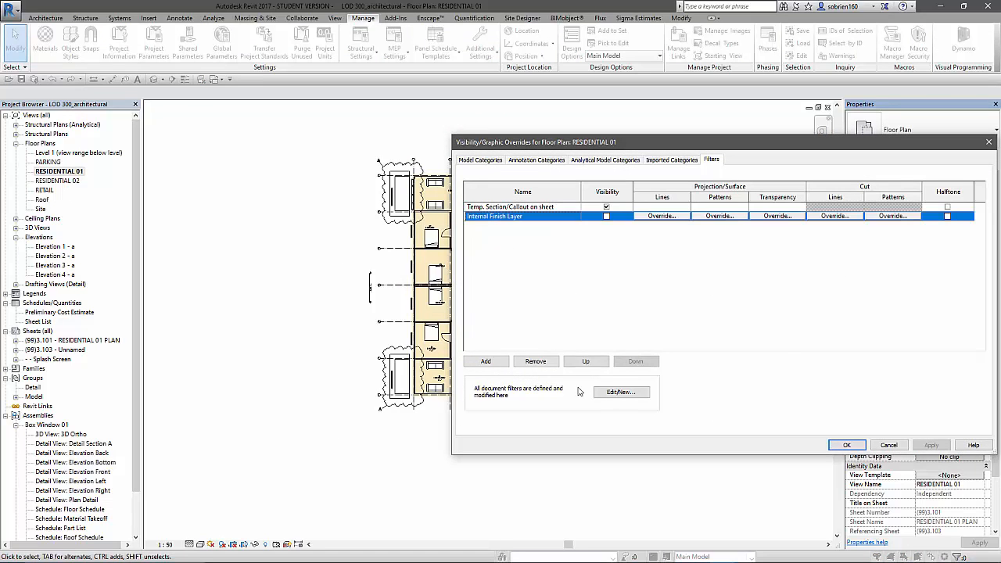
left_click(527, 361)
- Add the Insulation Layer filter to the RESIDENTIAL 01 plan, turn its visibility off and accept the overrides
left_click(502, 361)
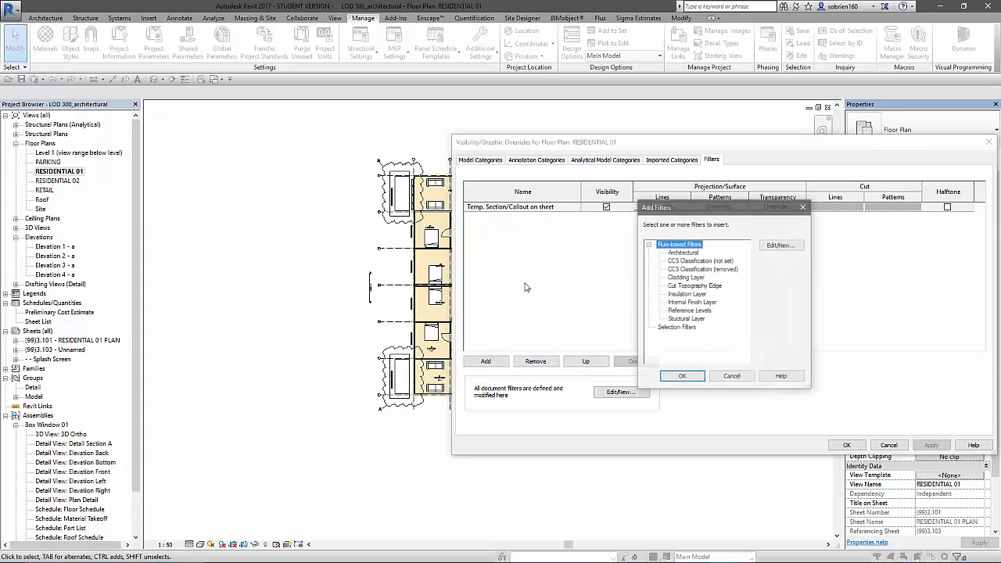
left_click(681, 295)
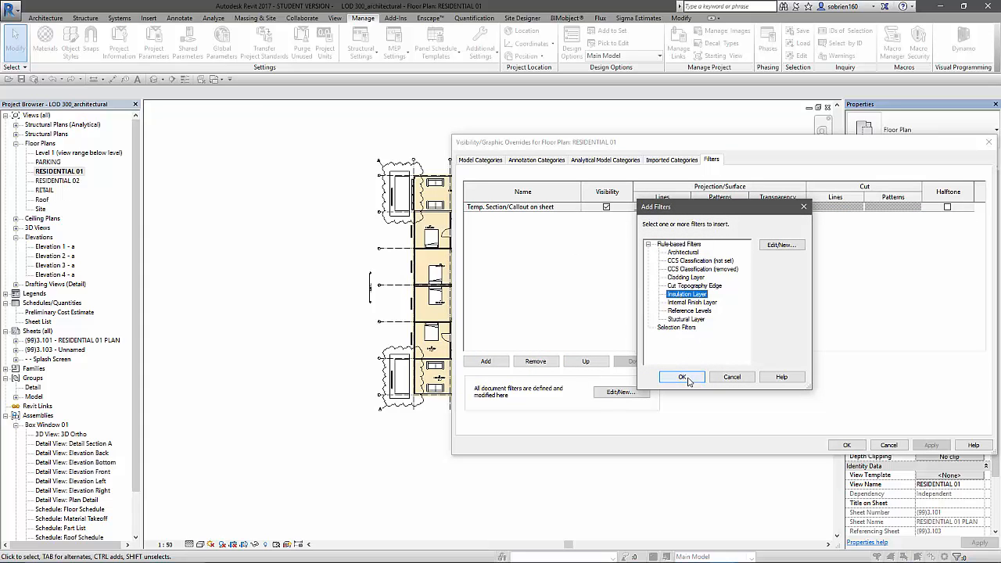
left_click(681, 377)
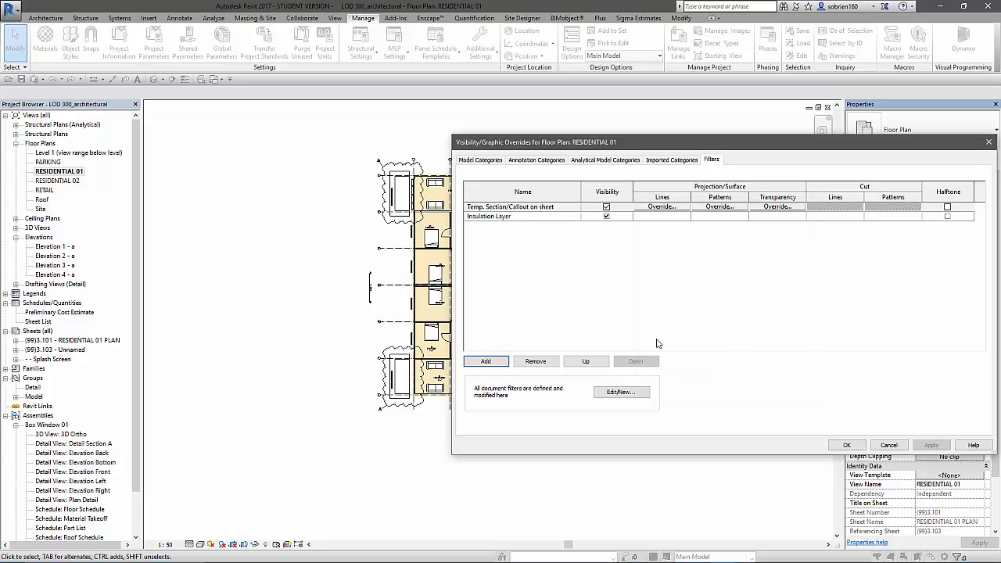
left_click(610, 217)
left_click(846, 445)
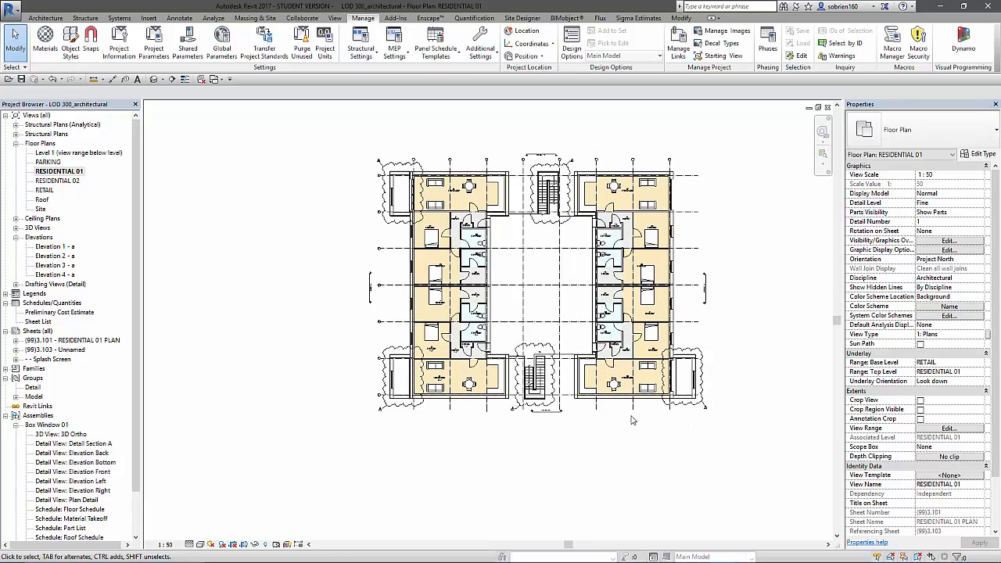
- Select the whole RESIDENTIAL 01 plan with the insulation layer hidden and filter the selection down to Parts
left_click_drag(329, 458, 780, 111)
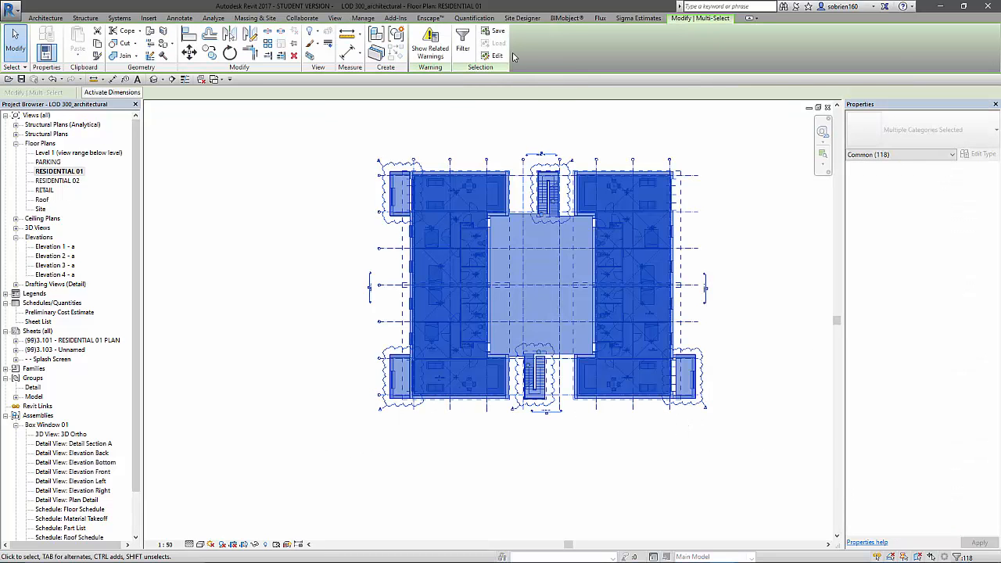
left_click(463, 43)
left_click(566, 235)
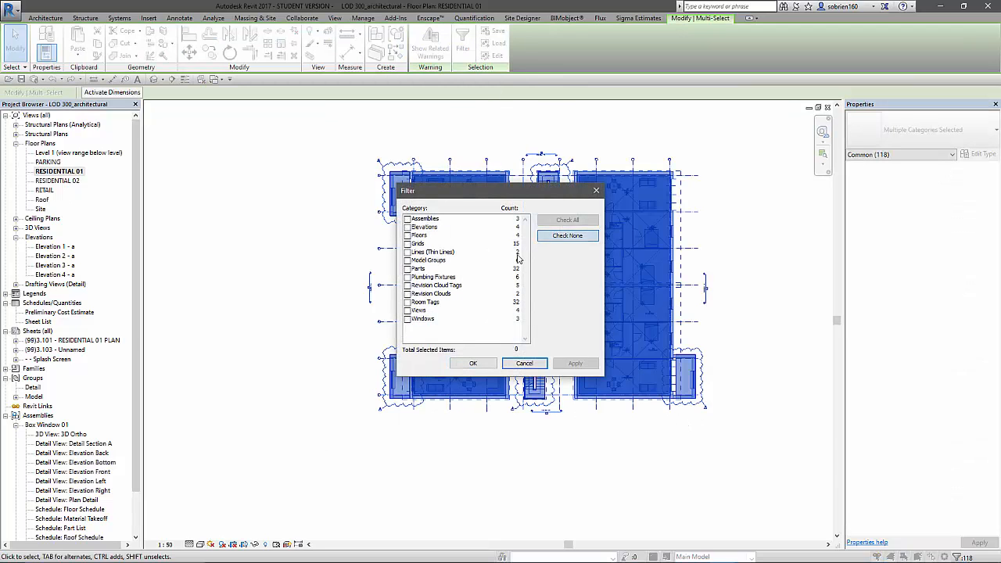
left_click(407, 268)
left_click(474, 363)
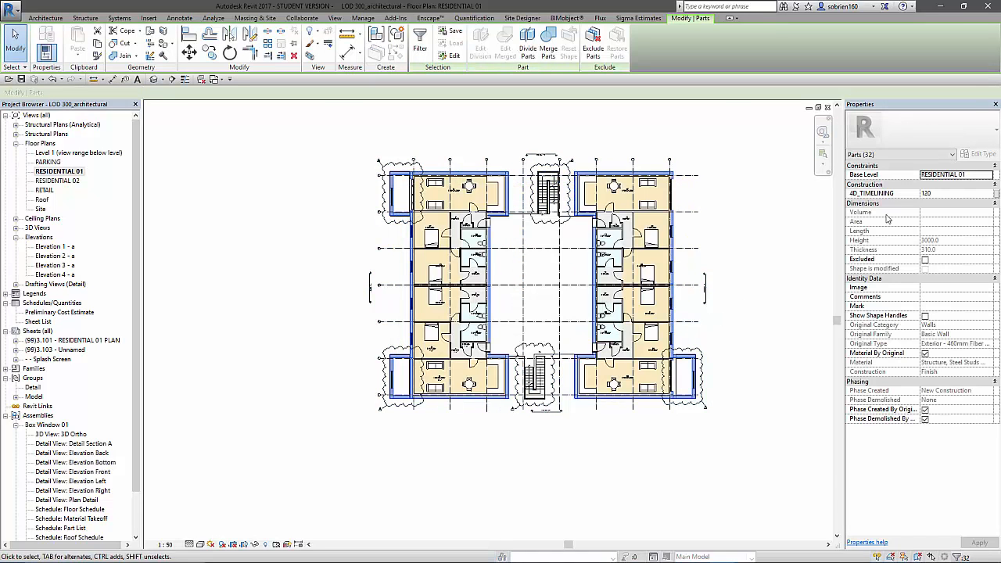
- Set the 4D_TIMELINING value of the selected parts to A_120, apply it and clear the selection
left_click(923, 193)
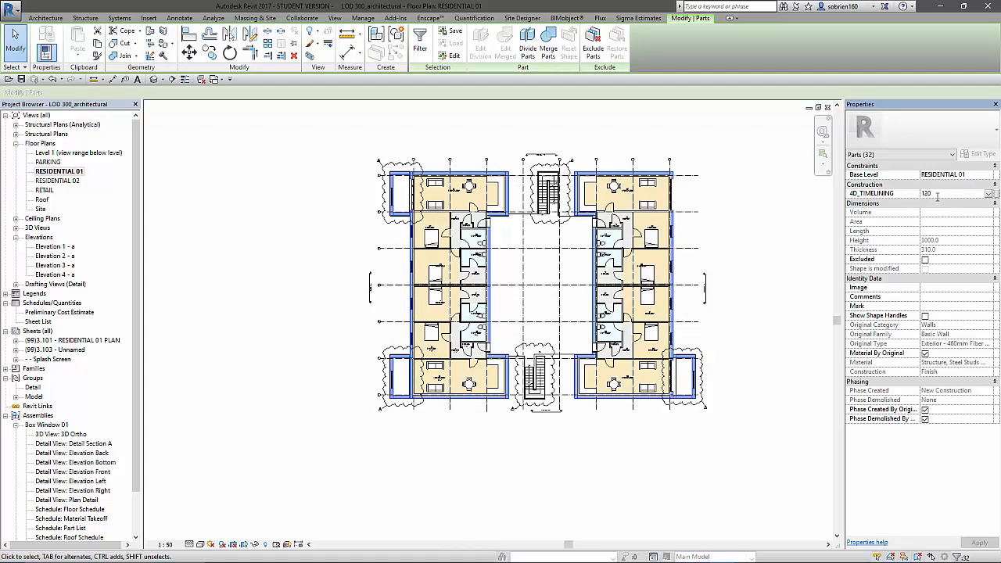
type("A_")
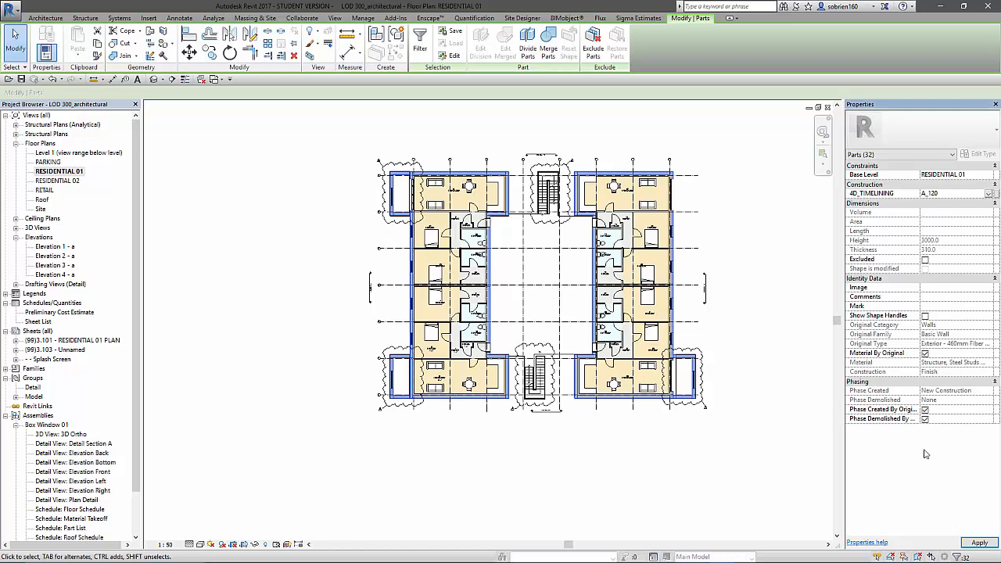
left_click(977, 542)
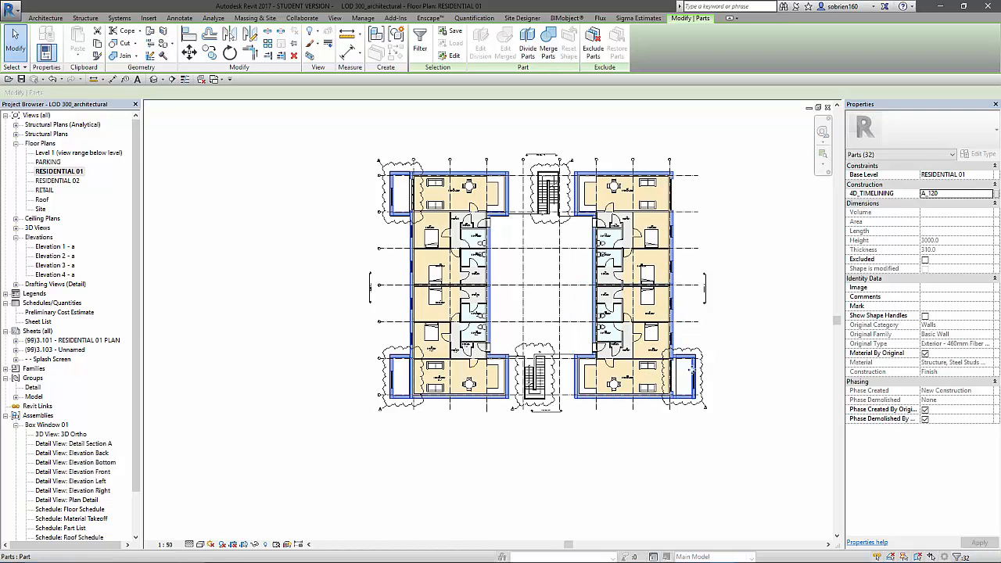
left_click(735, 391)
- Examine the exterior wall parts around the apartments and central courtyard in the RESIDENTIAL 01 floor plan
middle_click_drag(735, 391, 671, 420)
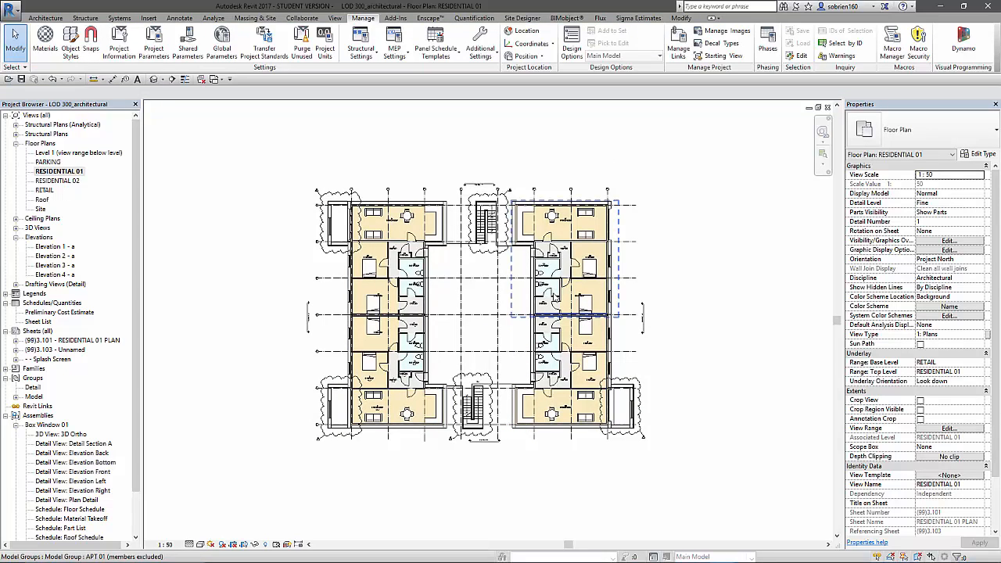
middle_click_drag(547, 448, 594, 440)
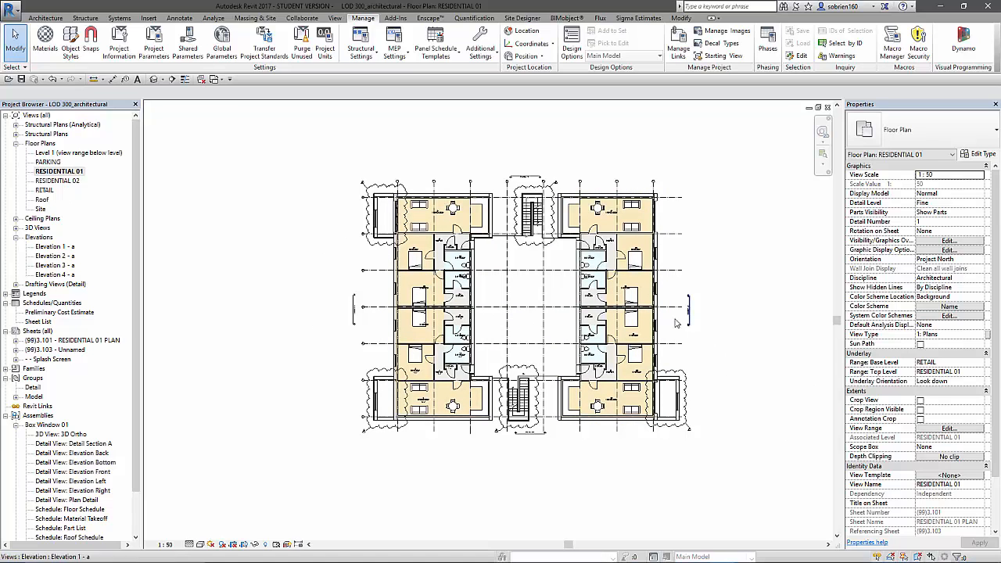
scroll(575, 332, "up", 4)
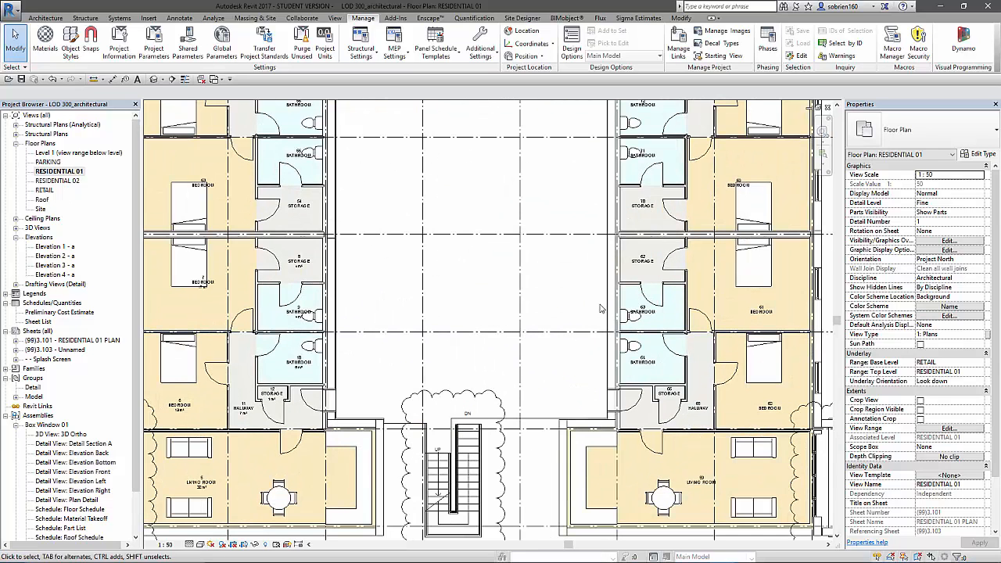
scroll(619, 306, "down", 3)
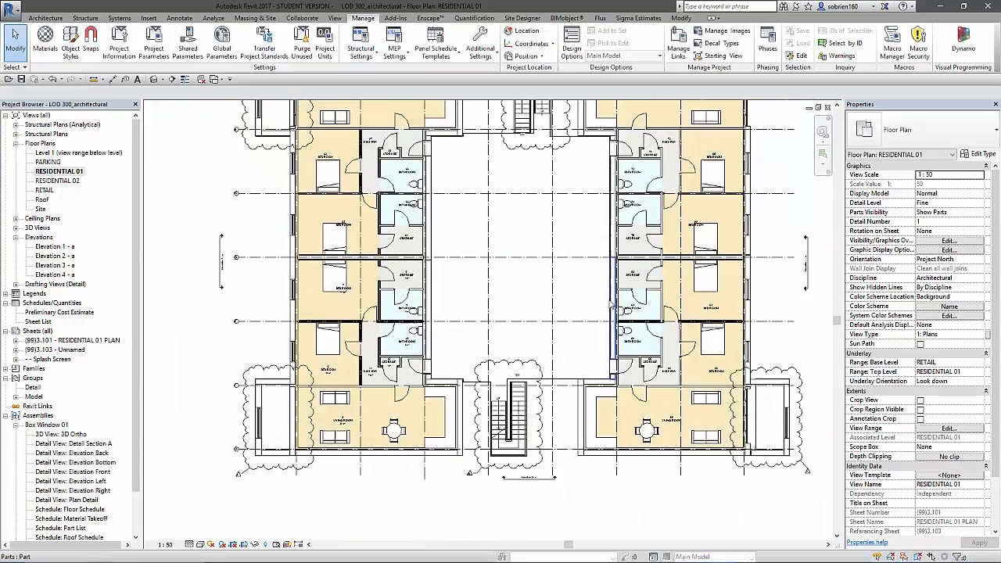
scroll(594, 321, "down", 2)
mouse_move(585, 329)
middle_mouse_down()
mouse_move(531, 365)
mouse_move(518, 361)
middle_mouse_up()
scroll(521, 361, "up", 4)
scroll(489, 344, "down", 2)
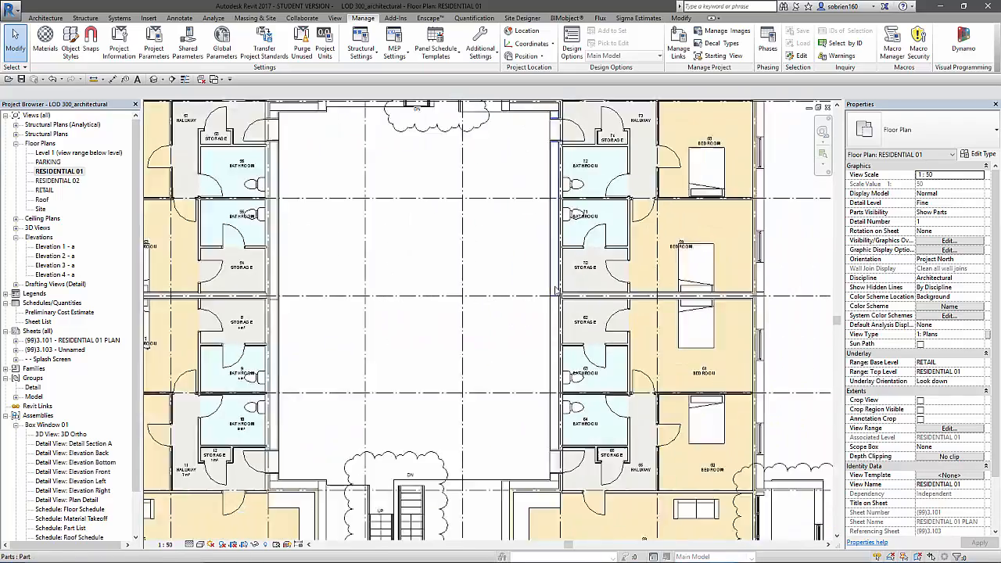
scroll(485, 341, "down", 3)
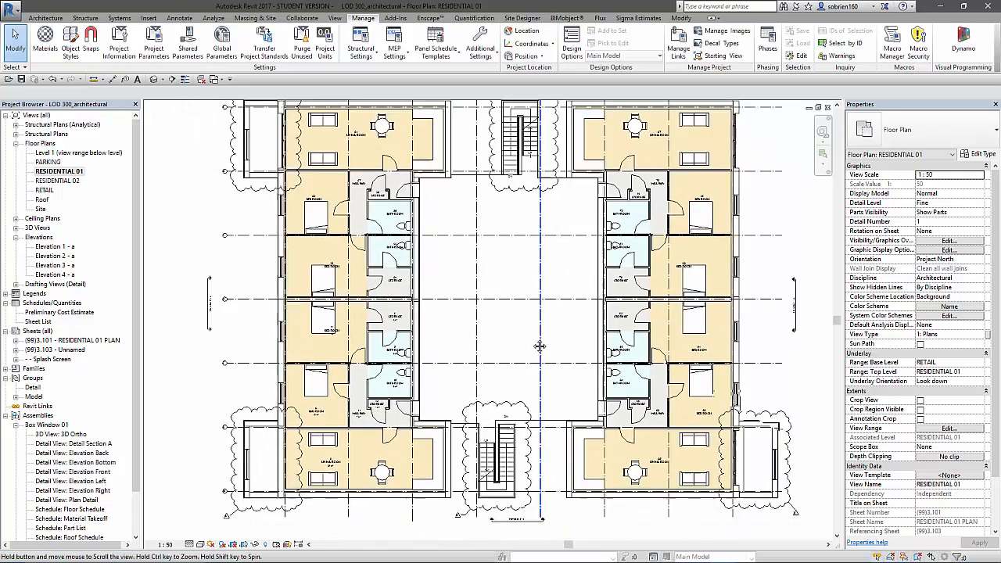
scroll(529, 327, "down", 1)
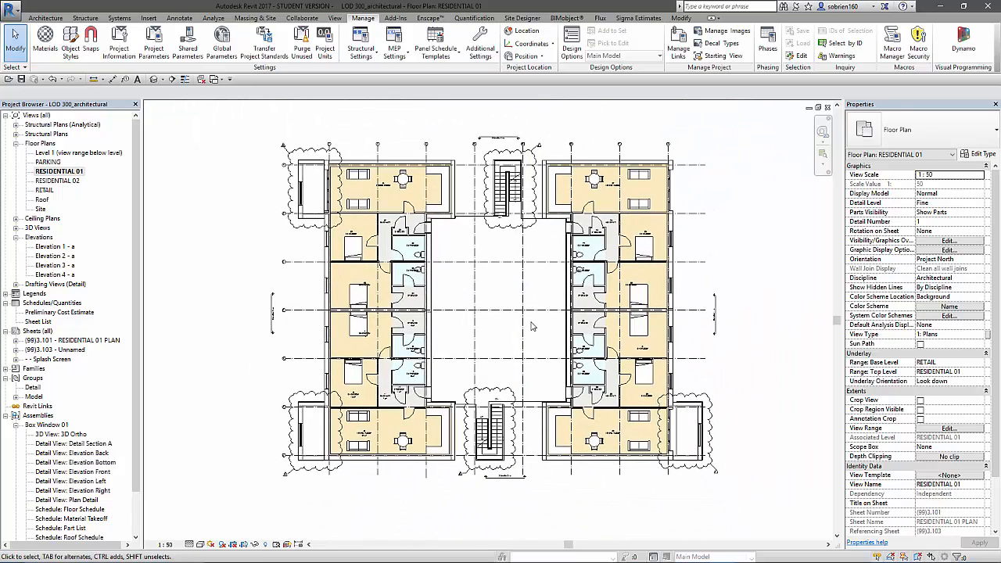